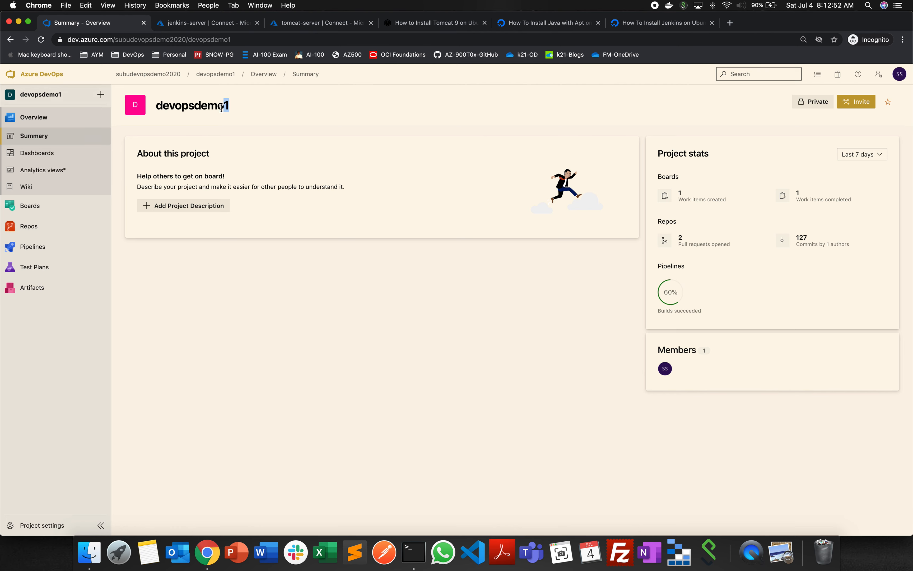
- Leave the devopsdemo1 project summary and go to the Azure portal home page from the jenkins-server connection page
drag(223, 105, 245, 106)
click(274, 345)
click(212, 26)
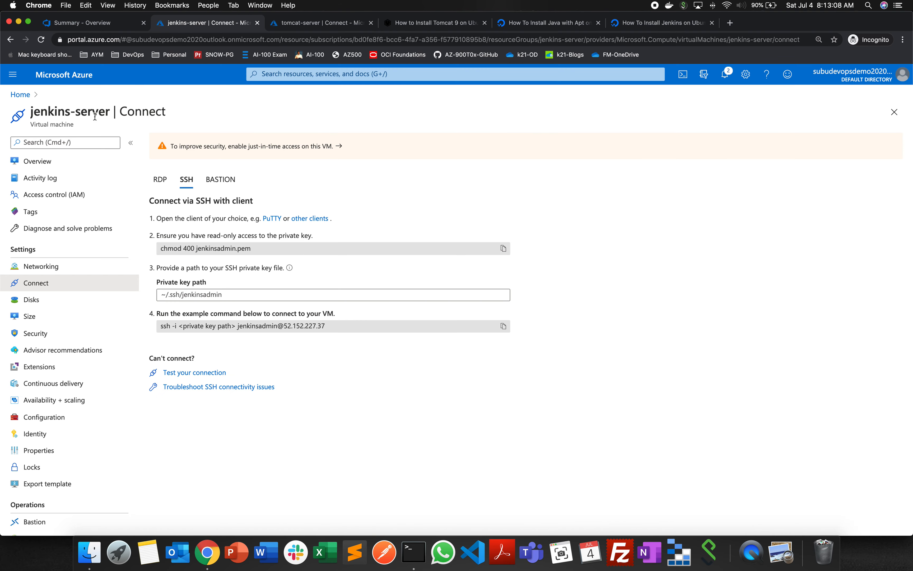
click(20, 95)
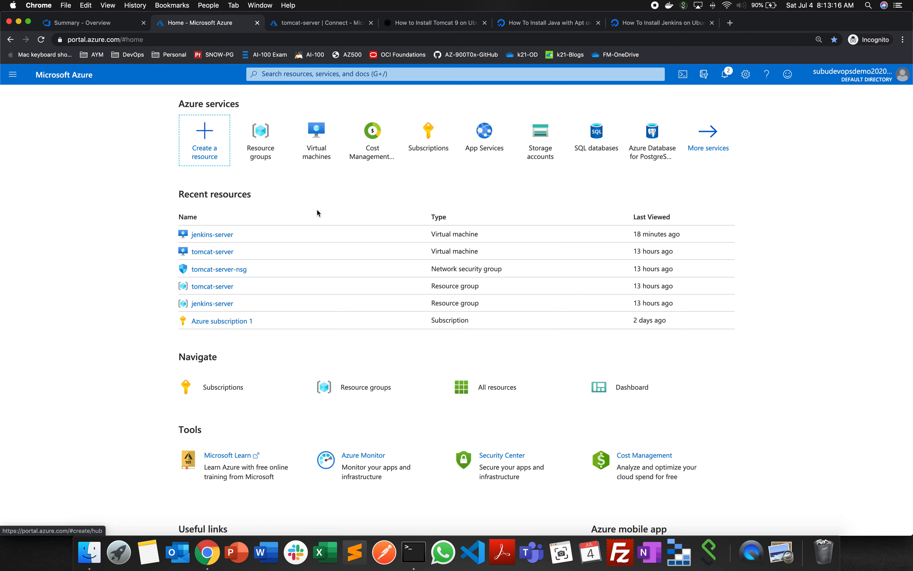
- Dismiss the portal notification about starting the jenkins-server virtual machine and close the notifications
click(724, 74)
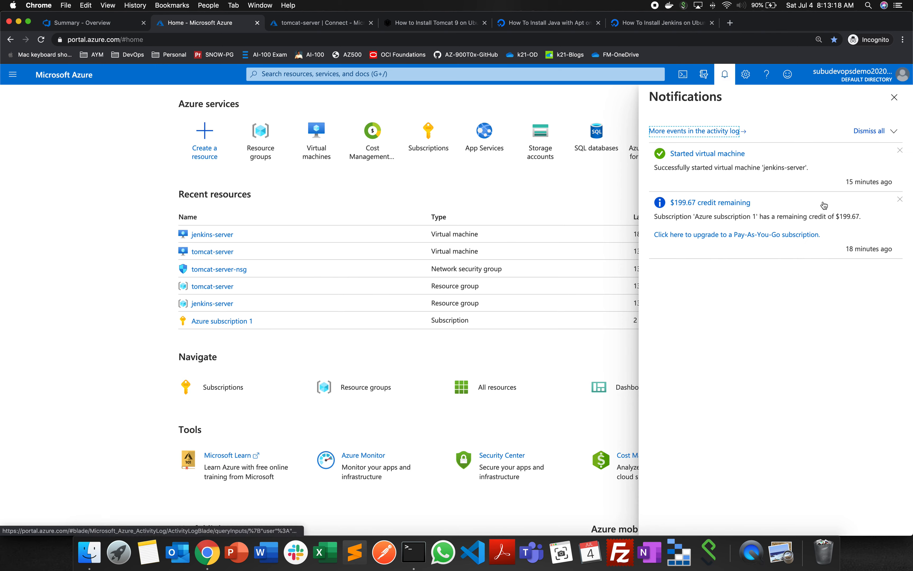
click(899, 150)
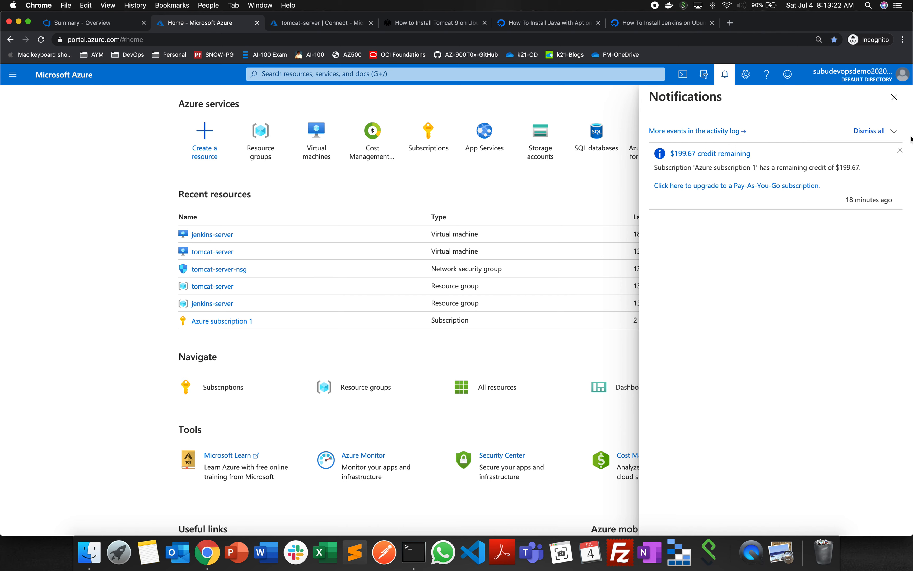
click(893, 98)
click(893, 98)
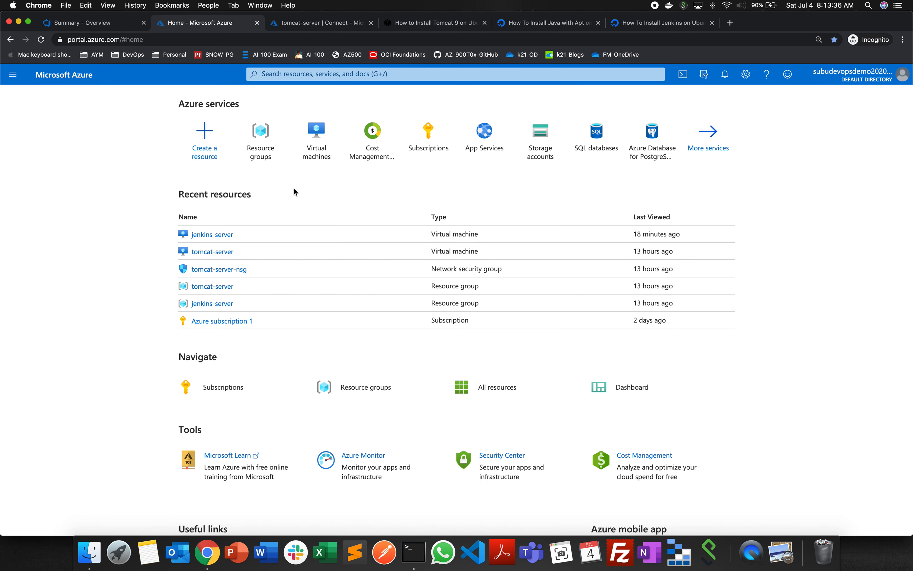
- Open the jenkins-server virtual machine from its resource group and check its operating system
click(267, 139)
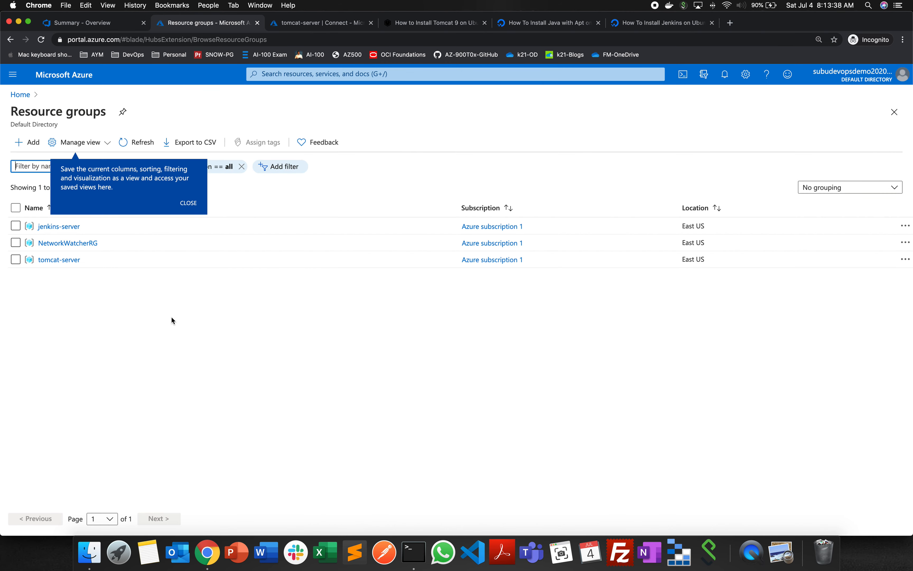
click(72, 227)
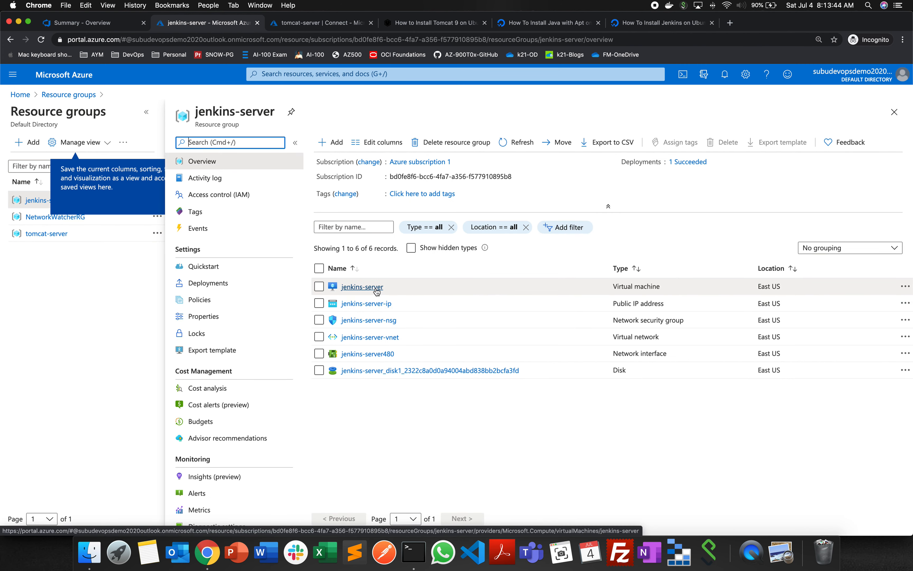
click(367, 288)
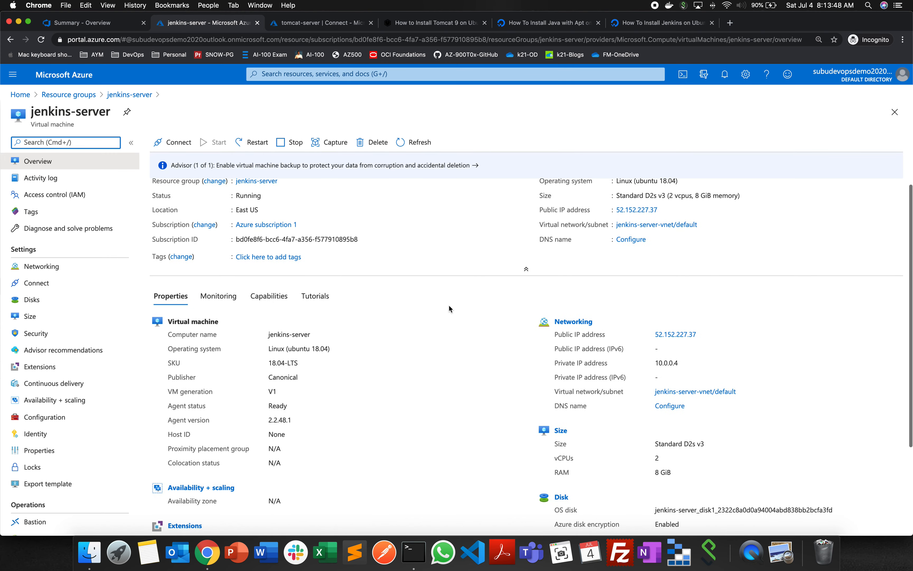
click(617, 187)
drag(617, 188, 679, 189)
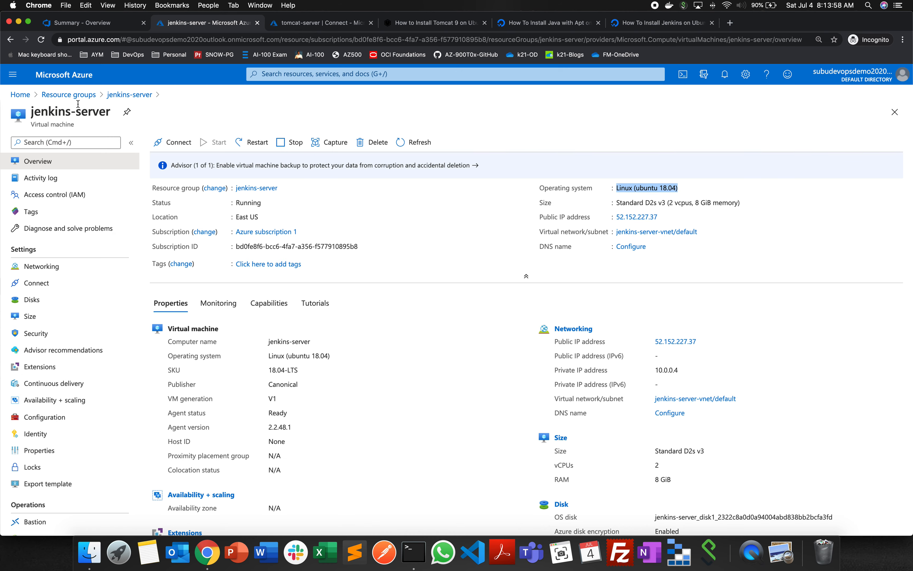
- Open the tomcat-server virtual machine from its resource group and display its SSH connection instructions
click(68, 94)
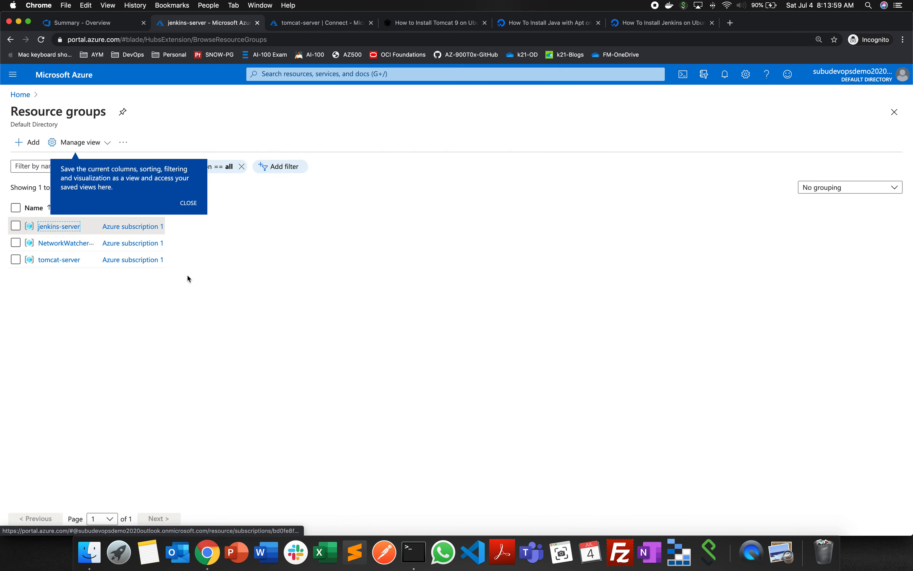
click(60, 261)
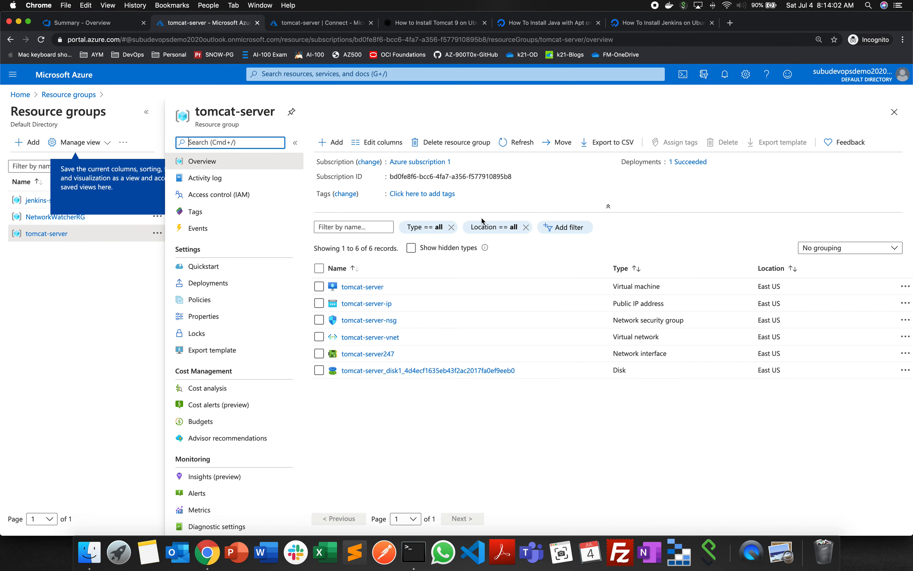
click(376, 287)
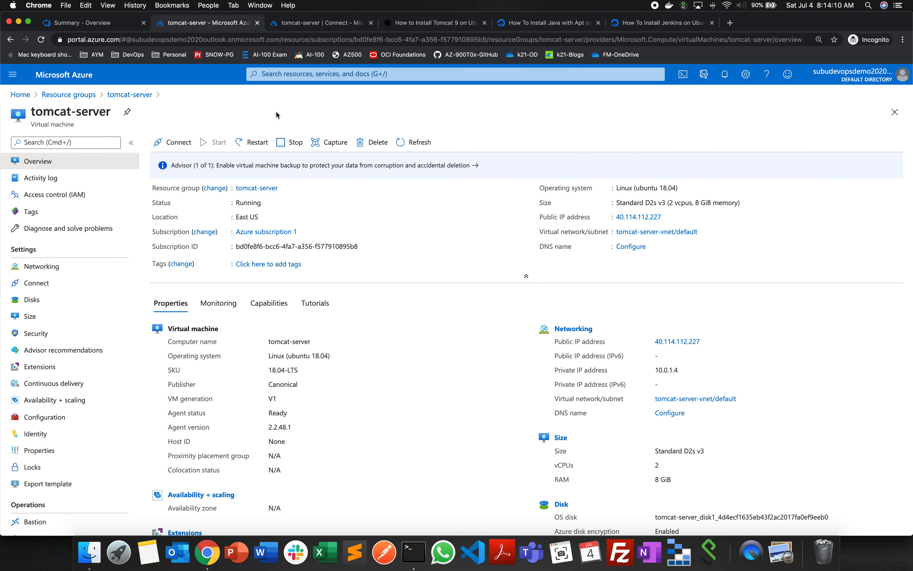
click(179, 143)
click(180, 164)
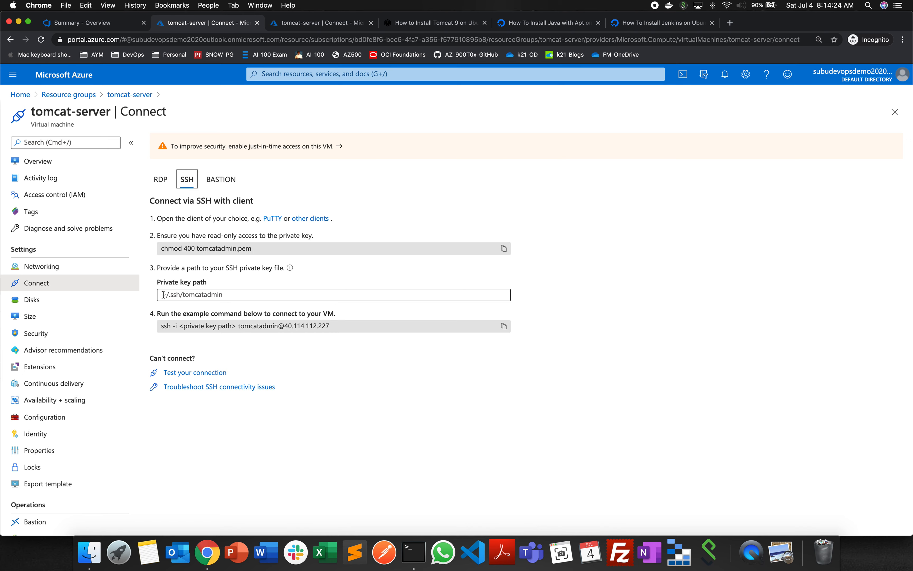
click(215, 295)
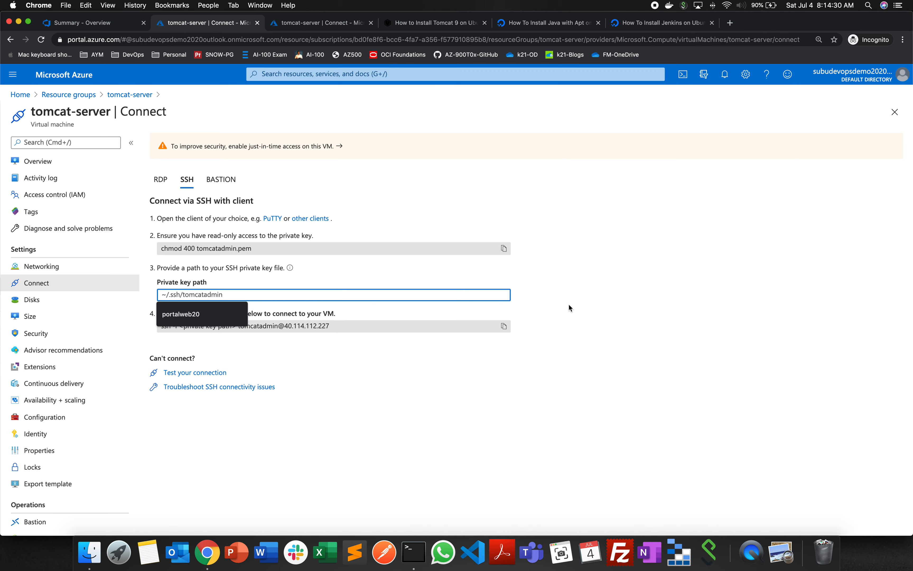
click(197, 338)
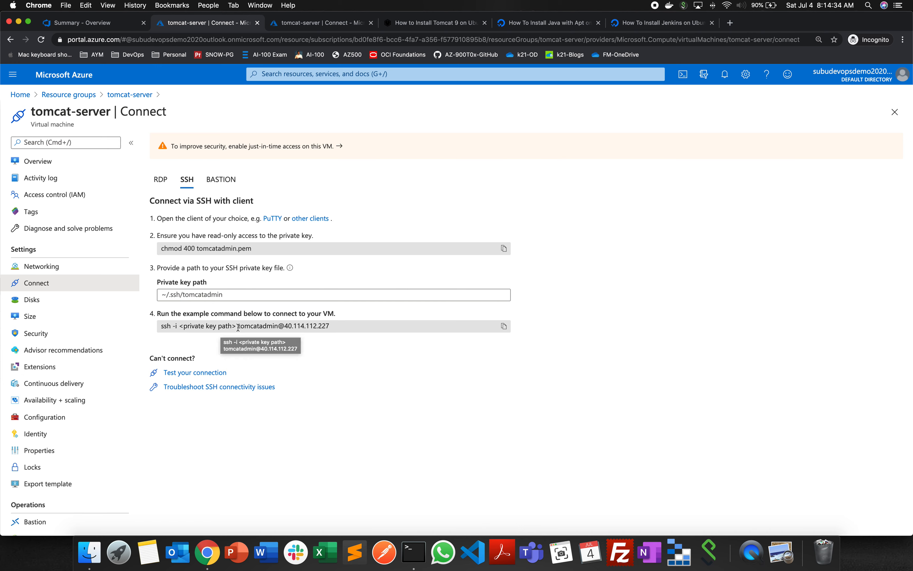
click(333, 326)
drag(333, 326, 239, 326)
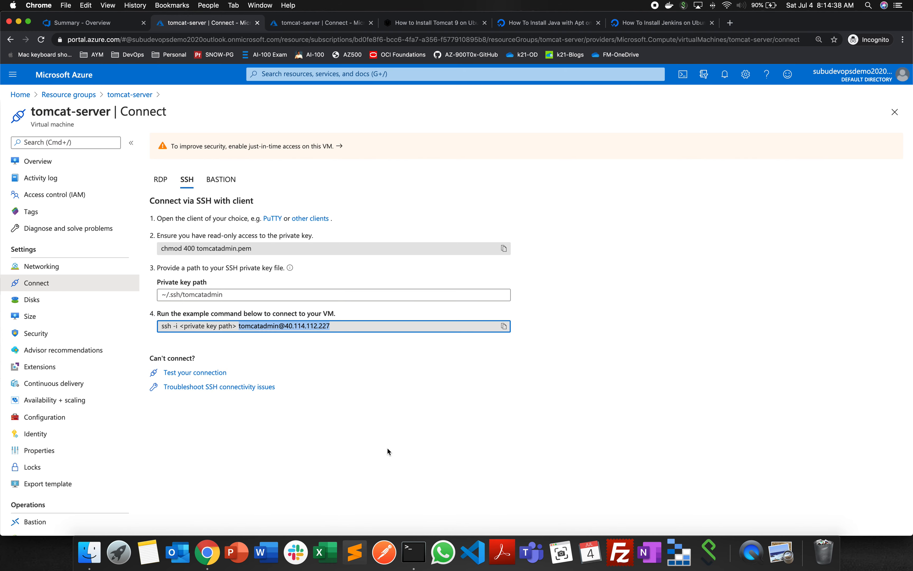
click(391, 457)
click(405, 558)
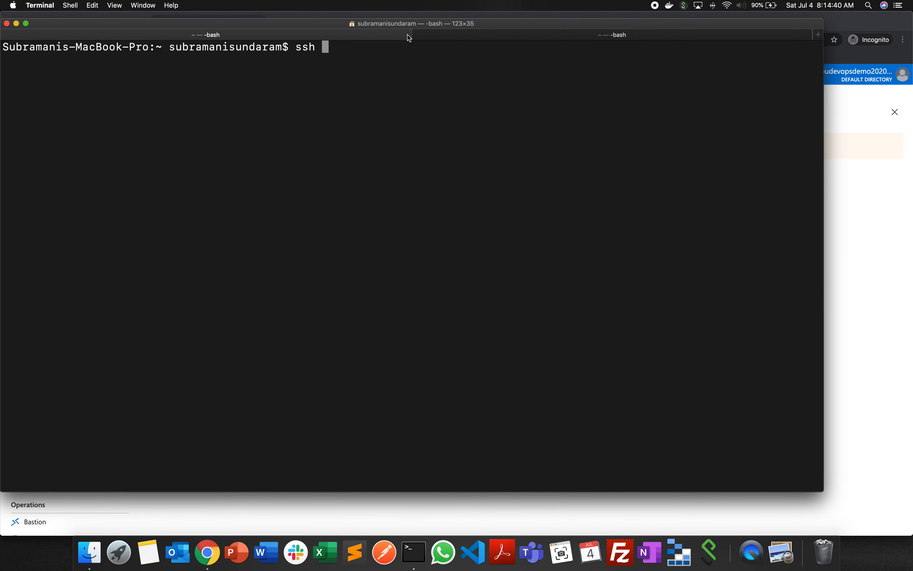
click(515, 36)
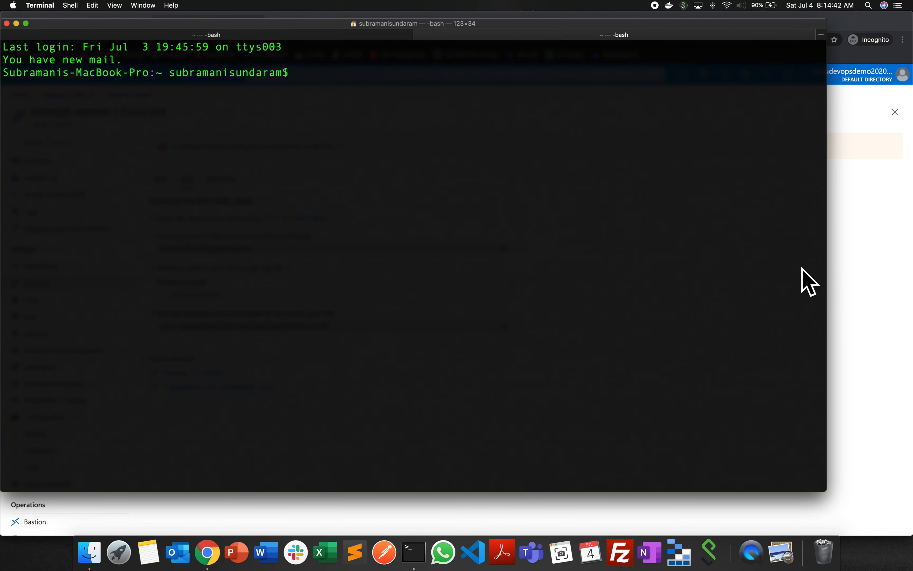
key(super+Tab)
click(396, 330)
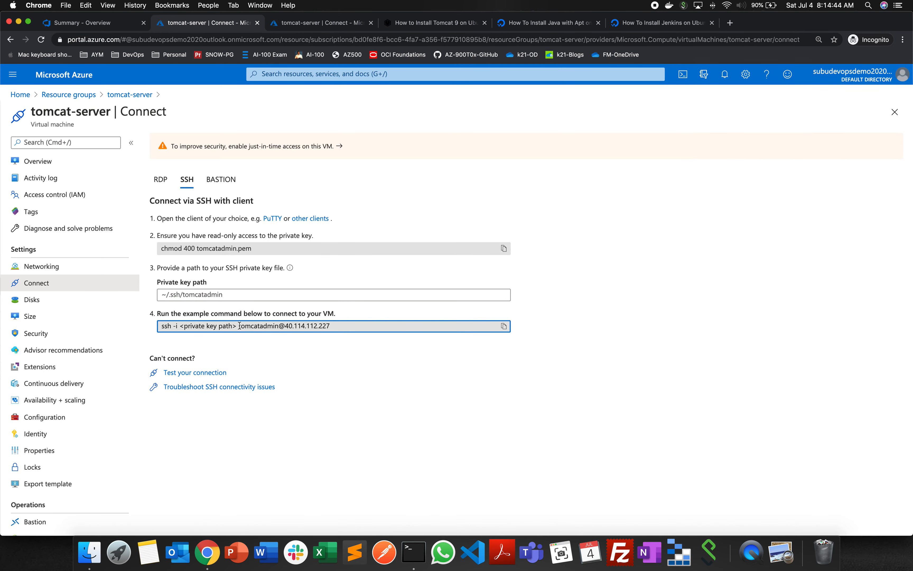
drag(238, 325, 332, 329)
key(super+Tab)
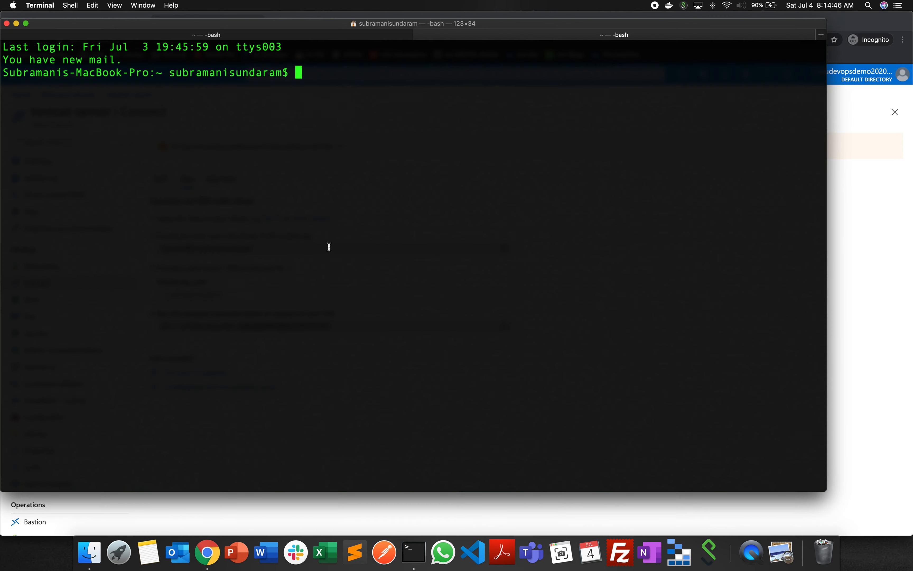
text(ssh)
key(super+v)
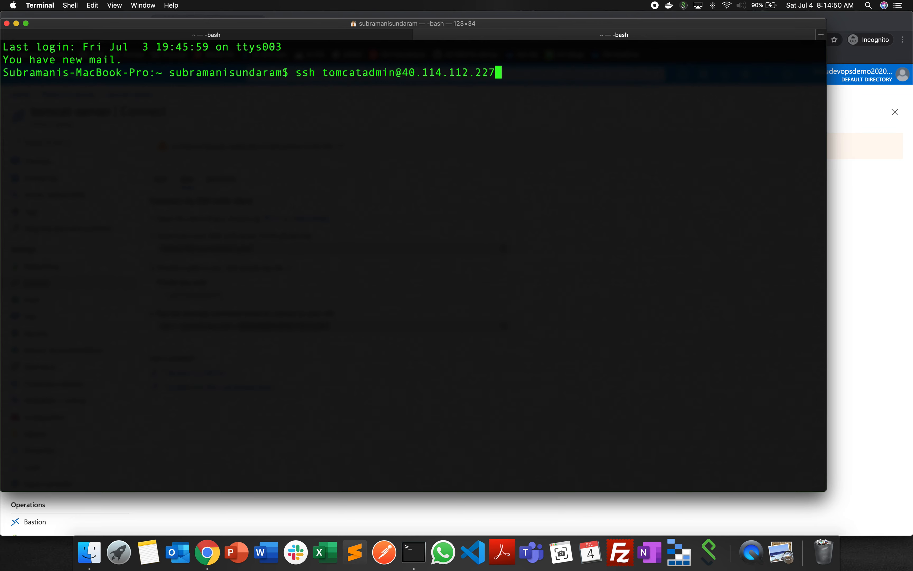
key(Return)
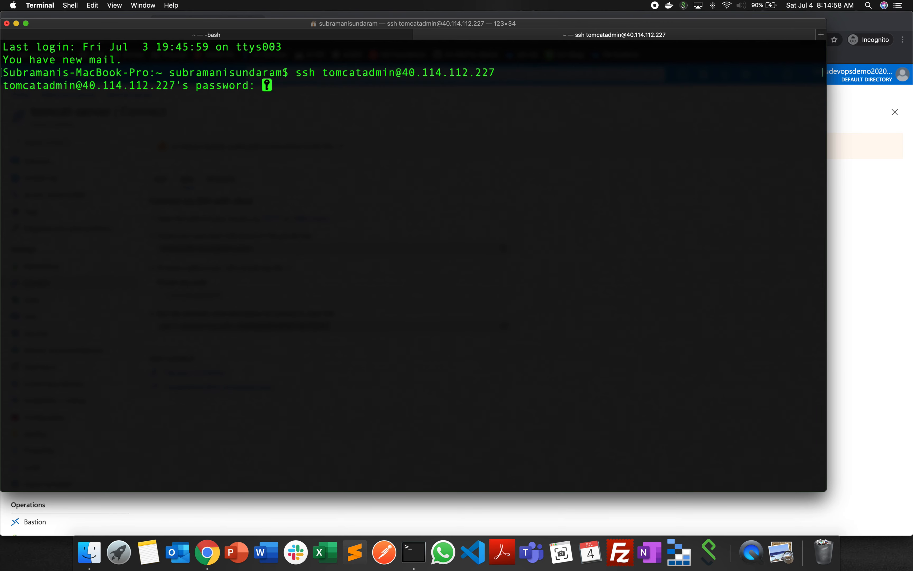
key(Return)
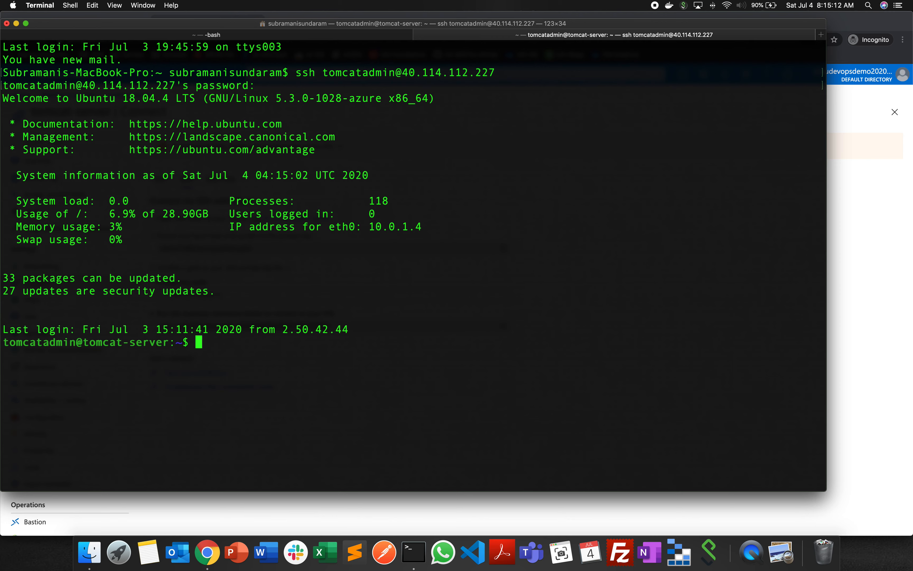
- Check the server's operating system with uname and clear the terminal screen
text(uname)
key(Return)
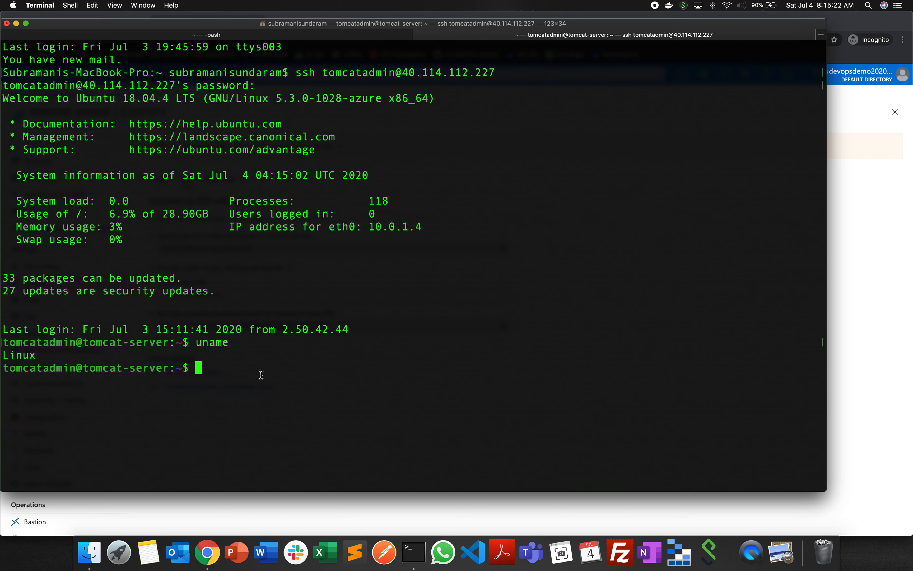
text(clear)
key(Return)
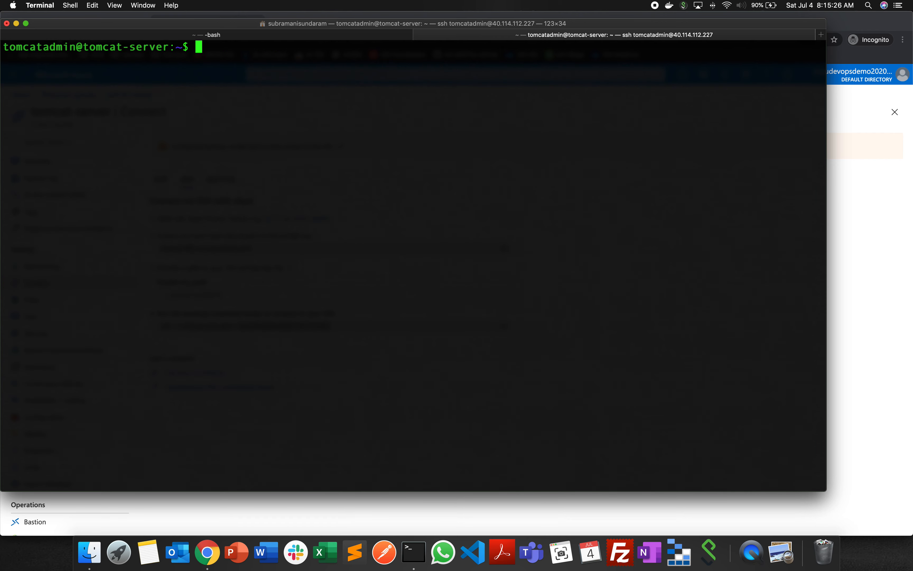
text(uname)
- Switch to the browser, show the Linuxize Tomcat 9 guide and review the package update and OpenJDK install commands in Step 1
click(867, 303)
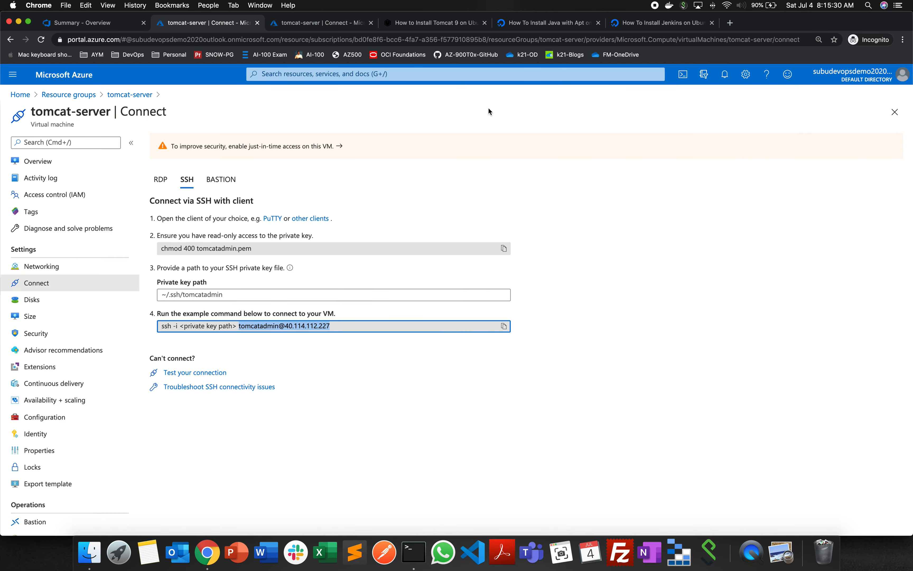
click(427, 25)
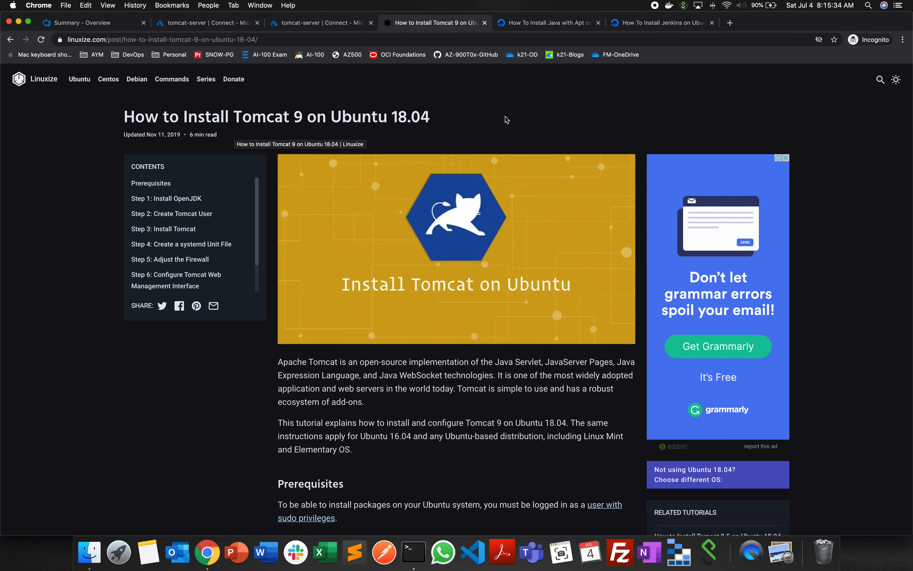
scroll(454, 359, down, 15)
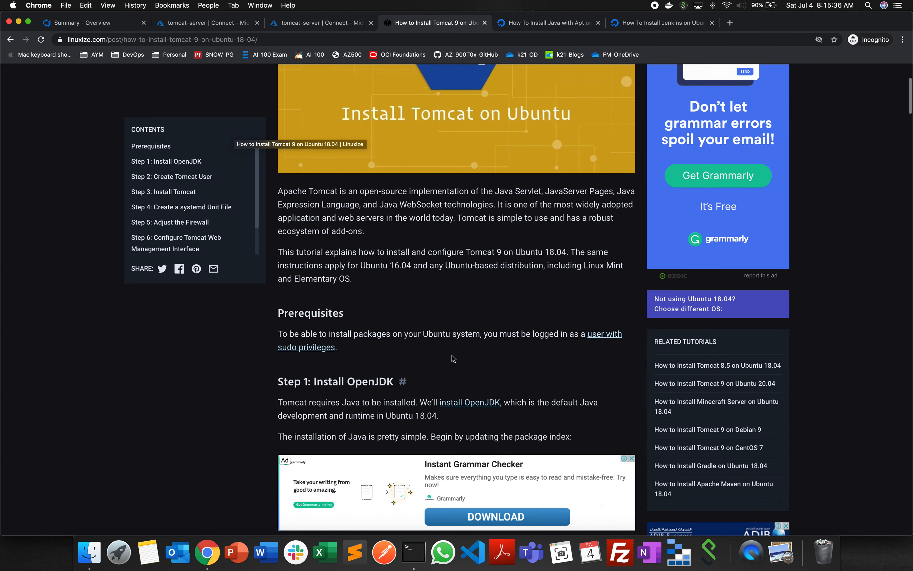
scroll(454, 358, down, 3)
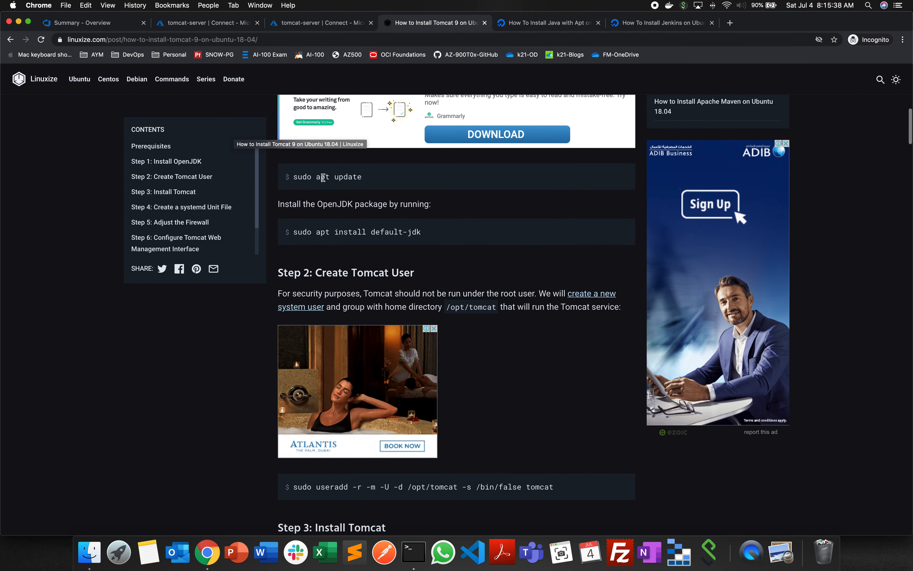
drag(294, 177, 379, 180)
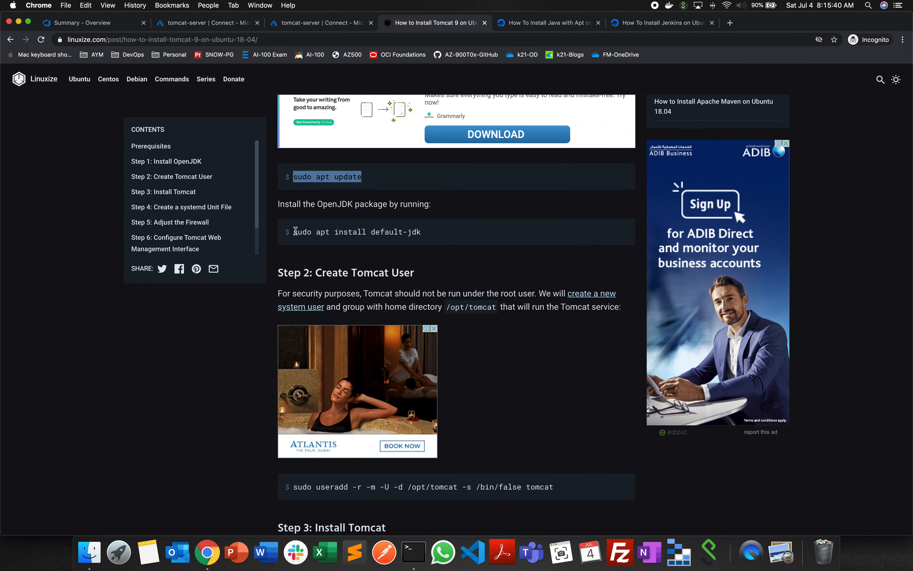
drag(294, 231, 422, 234)
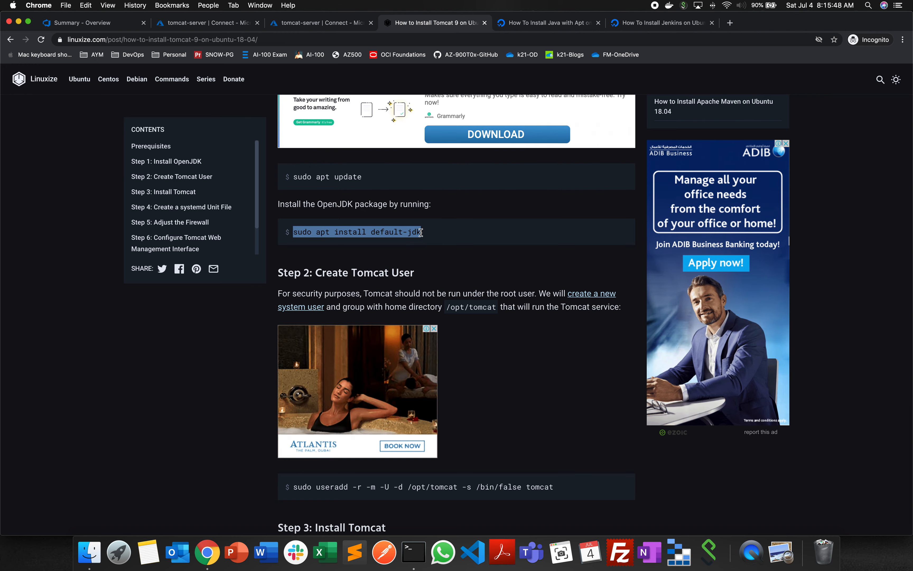
- Review the guide's Step 3 commands for downloading the Tomcat archive with wget and extracting it to /opt/tomcat
scroll(437, 252, down, 5)
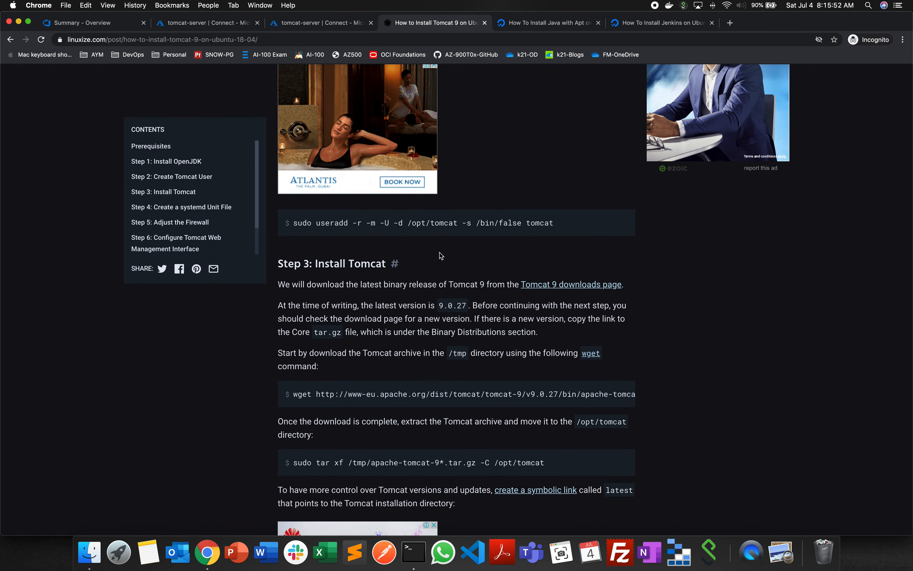
scroll(440, 226, down, 5)
drag(293, 206, 595, 206)
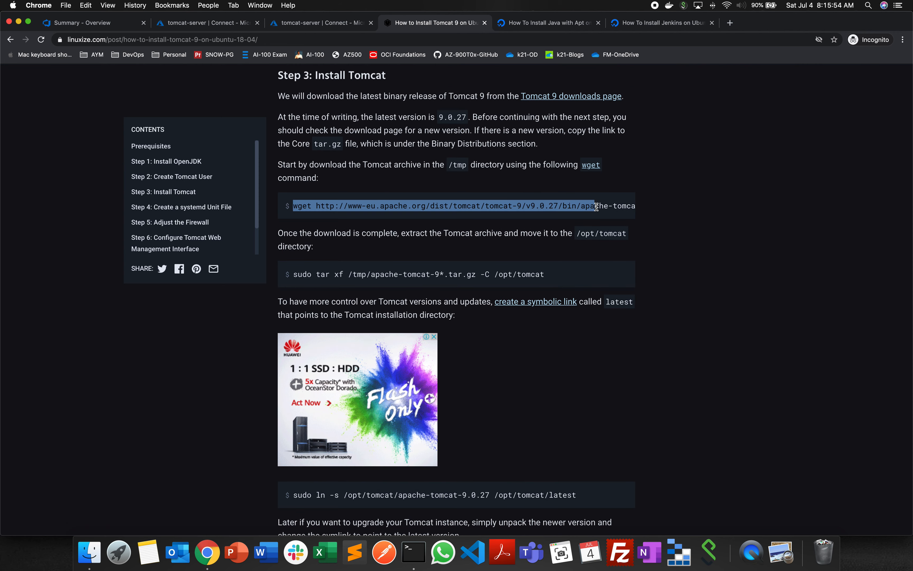
scroll(383, 187, down, 3)
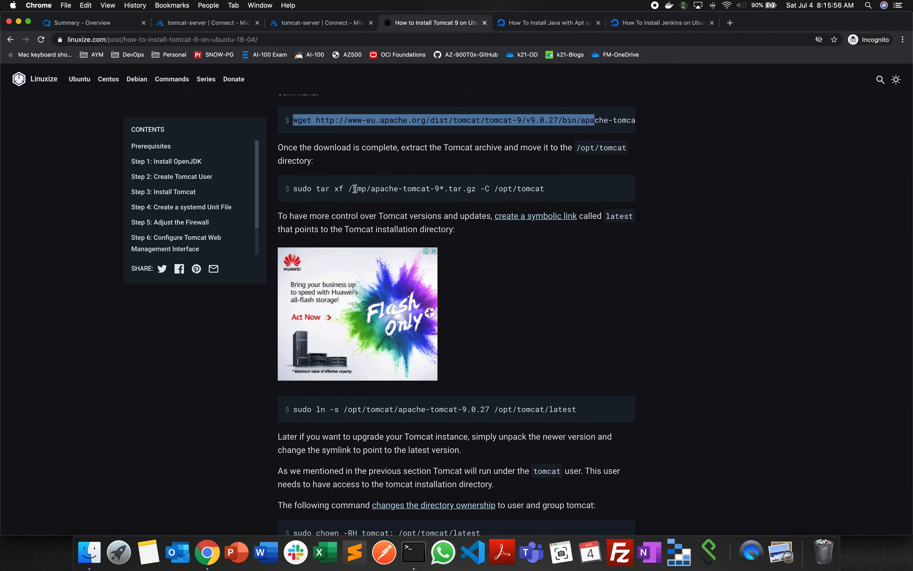
drag(353, 188, 458, 190)
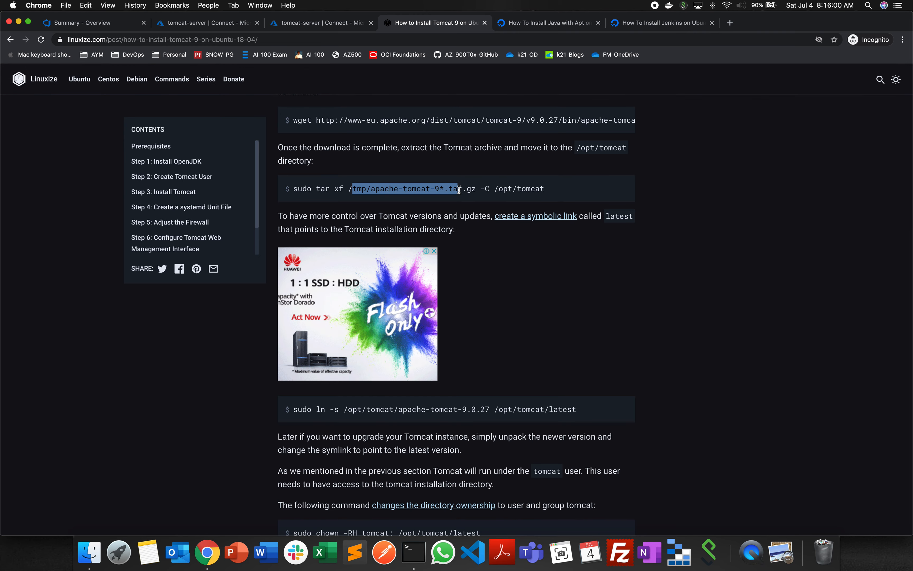
scroll(458, 190, up, 1)
scroll(459, 189, down, 5)
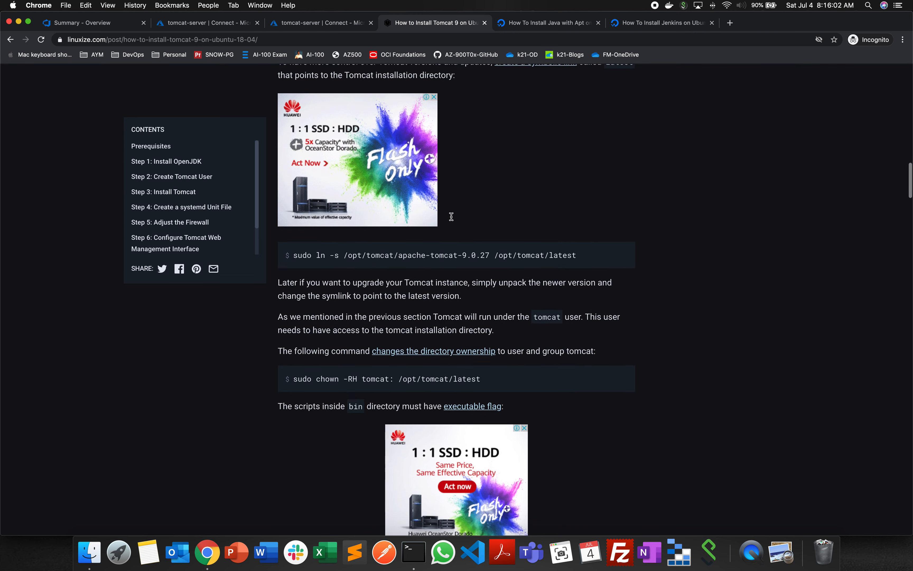
- Examine the guide's ownership and permission commands, the tomcat.service unit file, and the systemd reload and start instructions
drag(312, 232, 445, 233)
scroll(433, 328, down, 8)
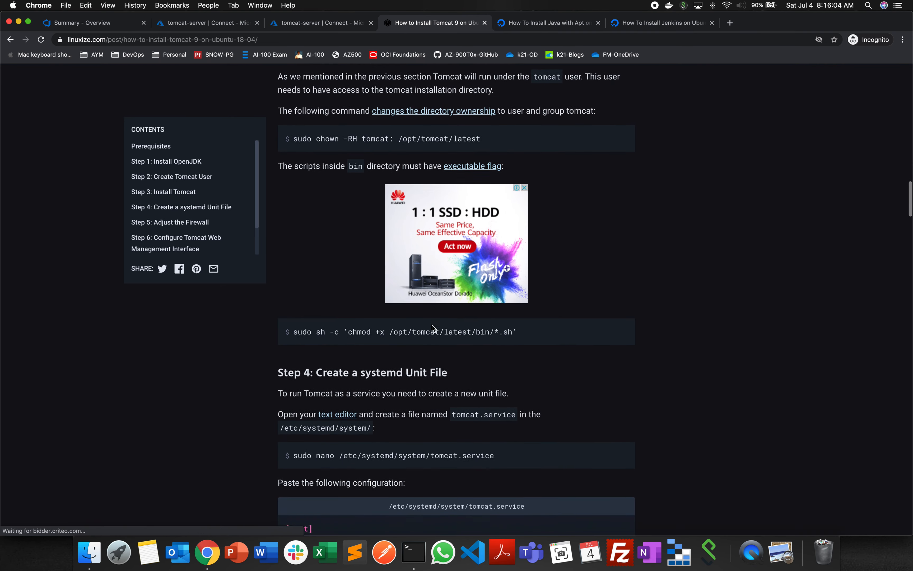
scroll(435, 328, down, 13)
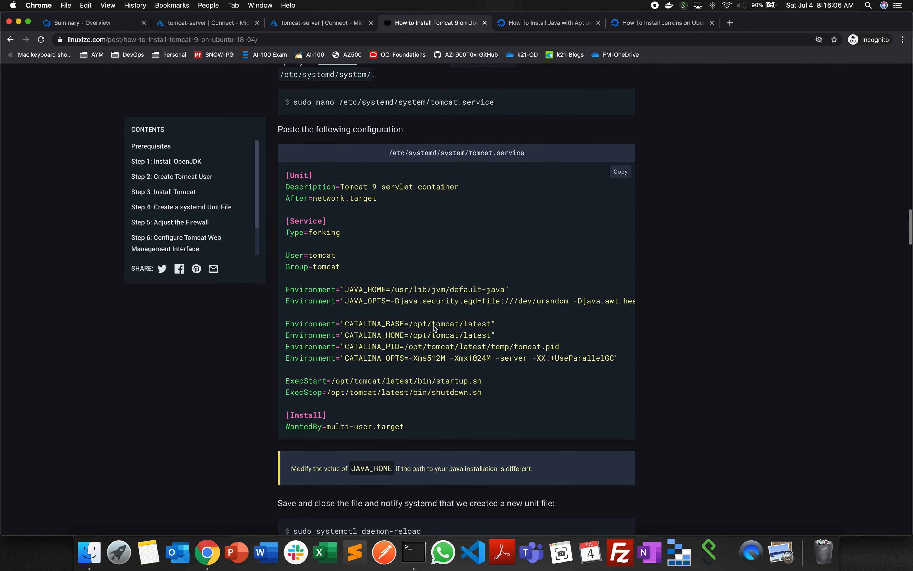
scroll(436, 329, down, 2)
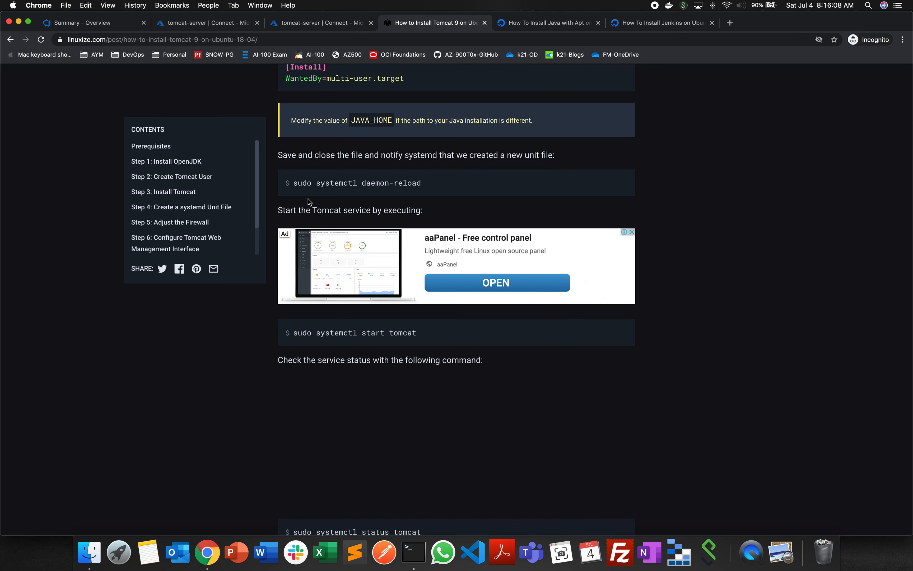
drag(294, 184, 507, 196)
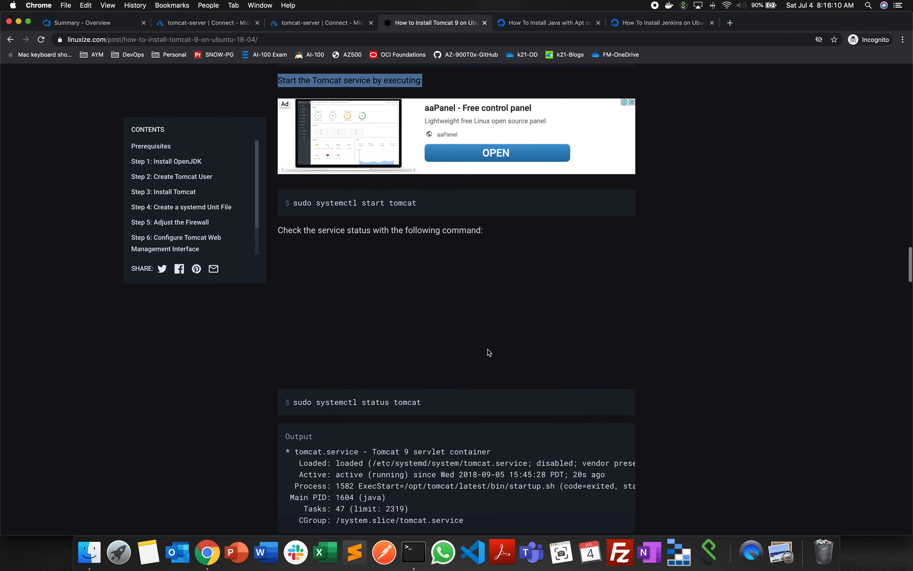
scroll(489, 353, down, 3)
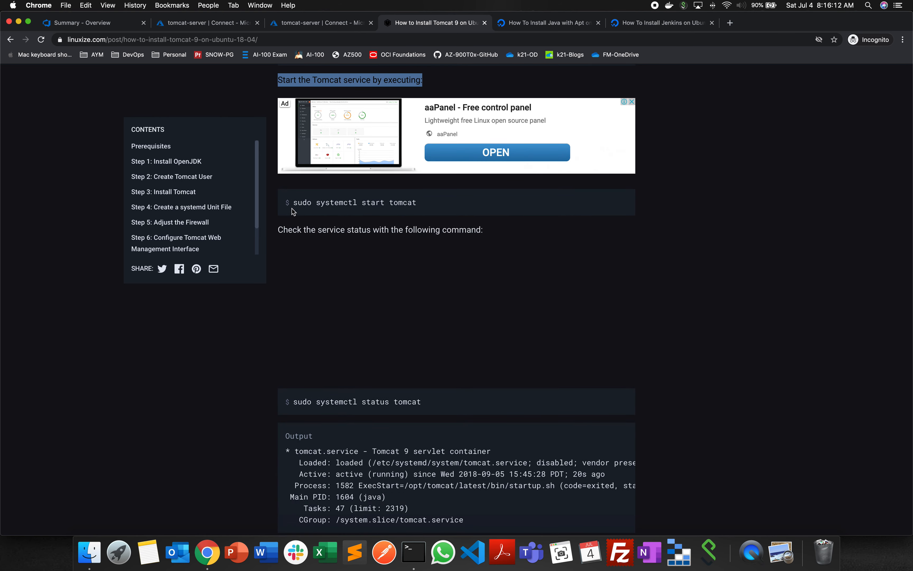
- Copy sudo systemctl status tomcat from the guide and run it in the tomcat-server session in Terminal
drag(294, 401, 503, 416)
key(super+c)
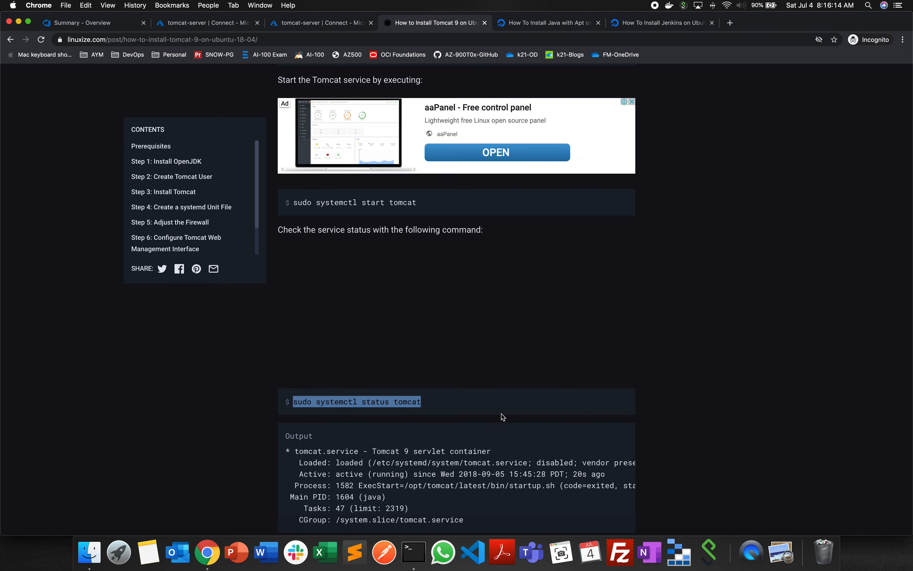
key(super+Tab)
key(super+v)
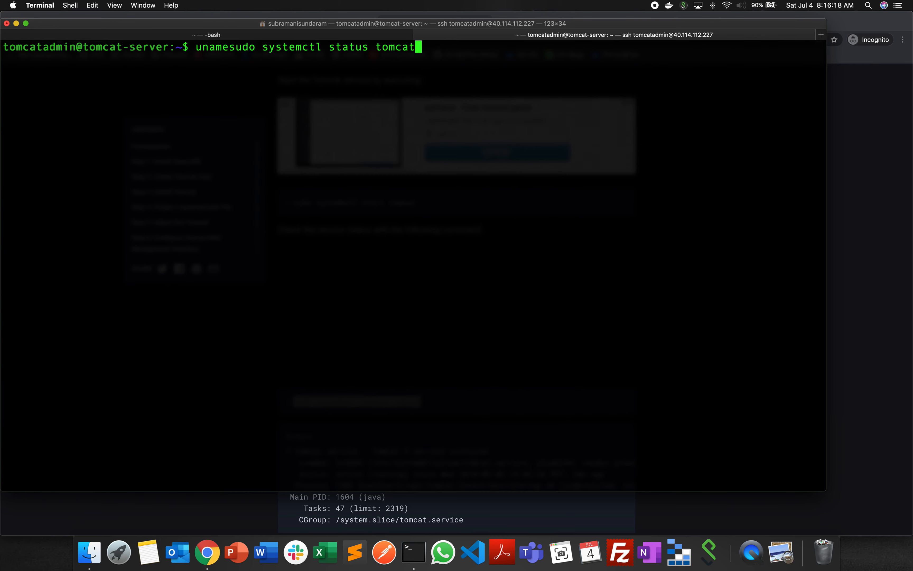
key(super+period)
key(super+v)
key(Return)
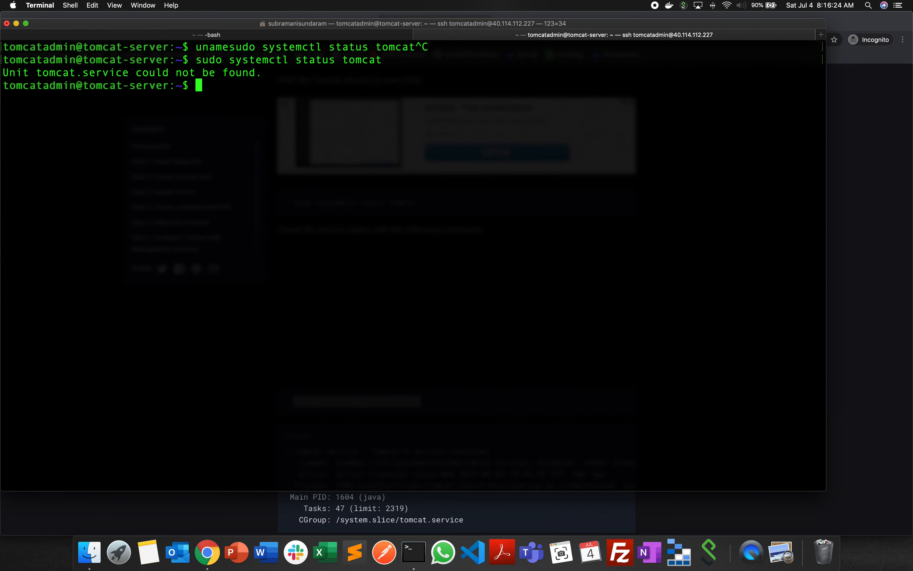
- Try to start the Tomcat service by changing the previous command to sudo systemctl start tomcat
key(Up)
key(BackSpace)
text(t)
key(Left)
key(Left)
key(Left)
key(Left)
key(Left)
key(Left)
key(Left)
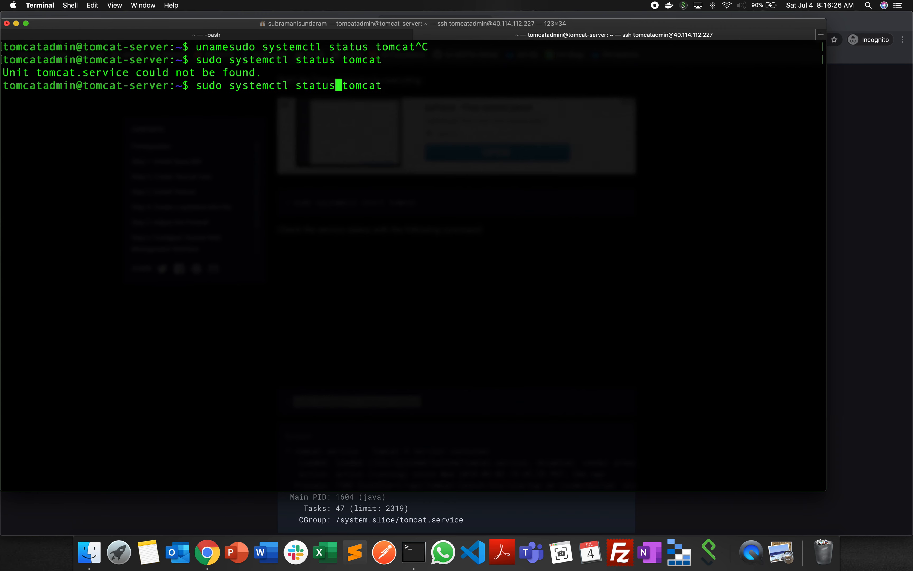
key(BackSpace)
key(BackSpace)
key(BackSpace)
text(rt)
key(Return)
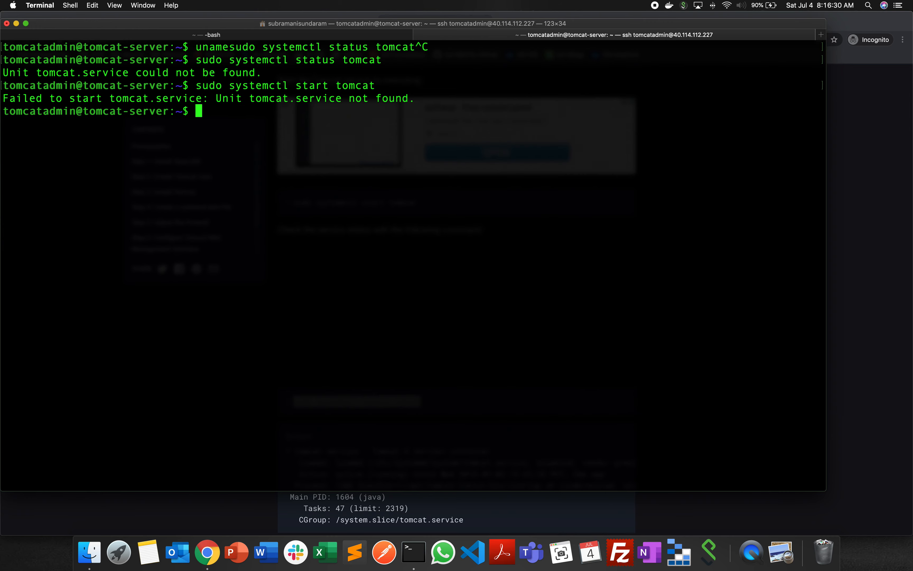
- Glance back at the guide, change to the /etc/ directory on the server and list its contents with ls -lrt
key(super+Tab)
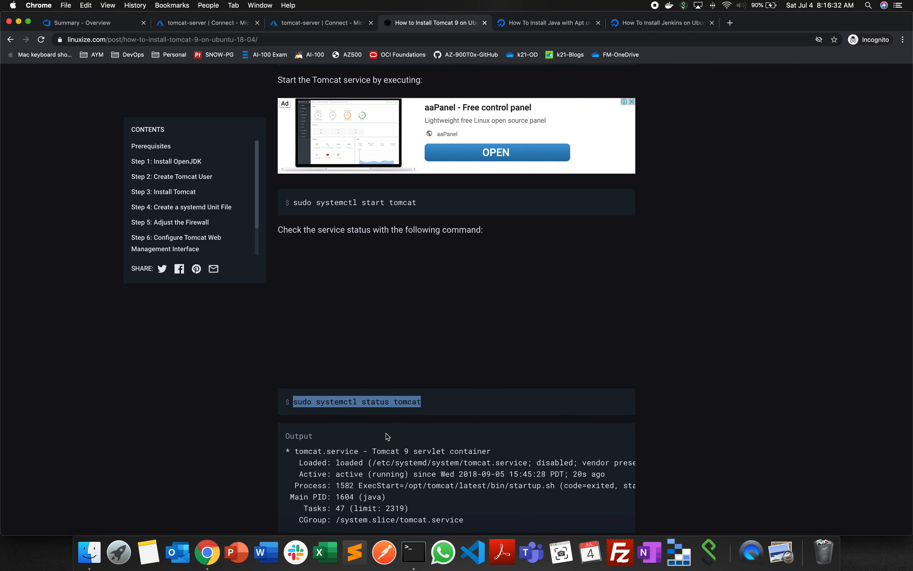
scroll(400, 404, up, 2)
key(super+Tab)
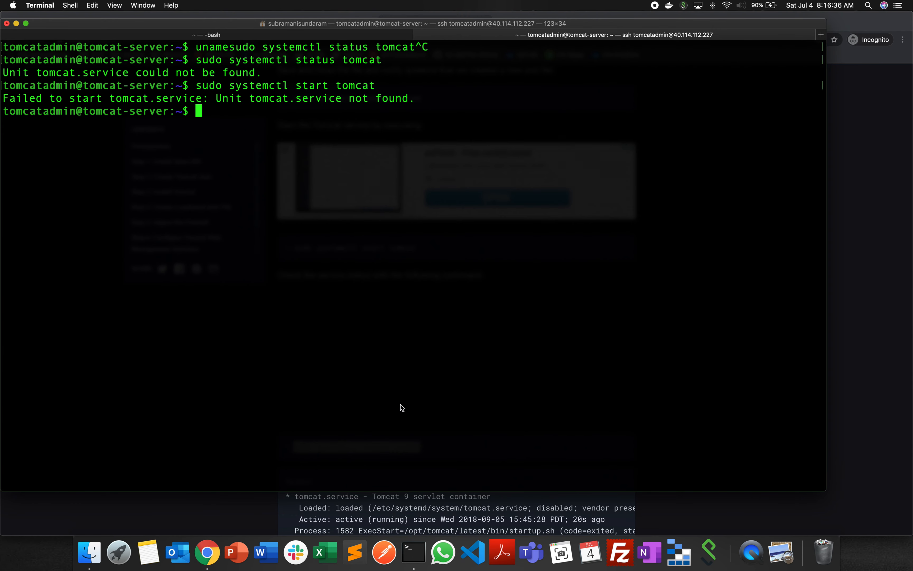
text(cd /etc/)
key(Return)
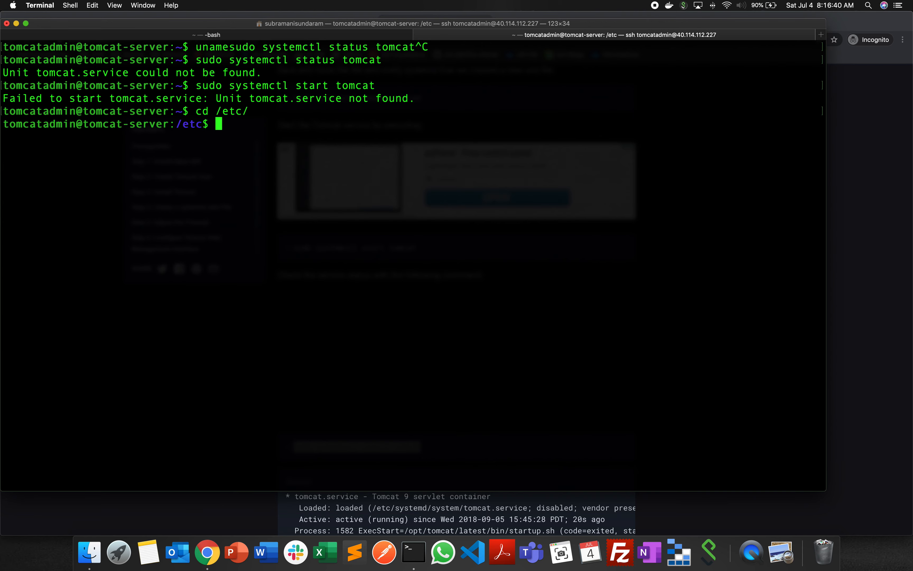
text(ls -lrt)
key(Return)
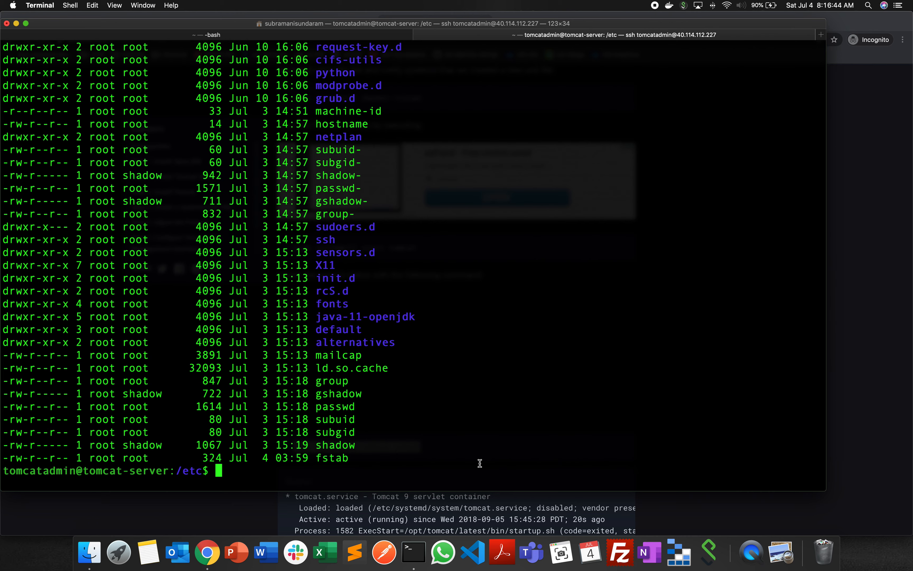
scroll(532, 302, up, 10)
scroll(533, 300, down, 10)
- Find cd /opt/tomcat in the command history and run it to change to the Tomcat directory
key(Up)
key(Up)
key(Up)
key(Up)
key(Up)
key(Up)
key(Down)
key(Down)
key(Down)
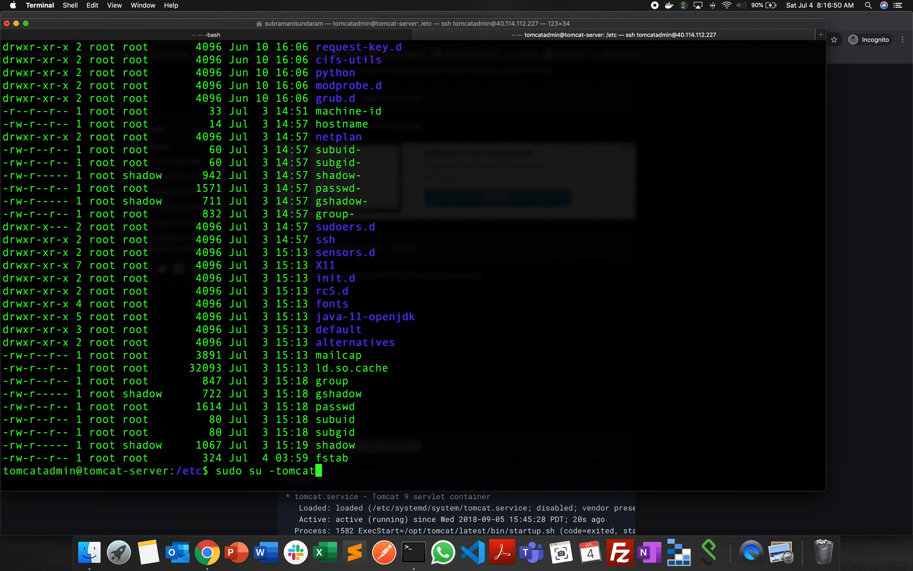
key(Down)
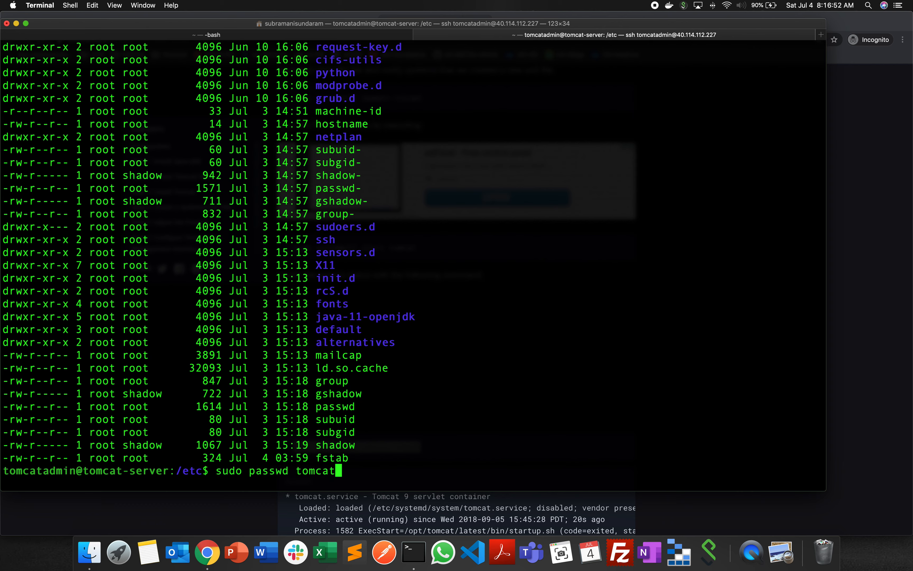
key(Down)
key(Down)
key(Down)
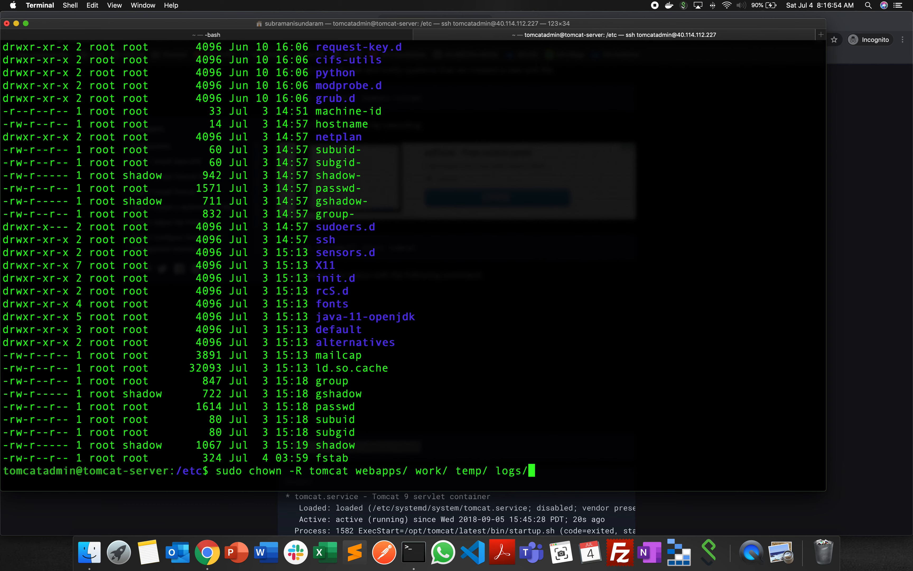
key(Up)
key(Up)
key(Up)
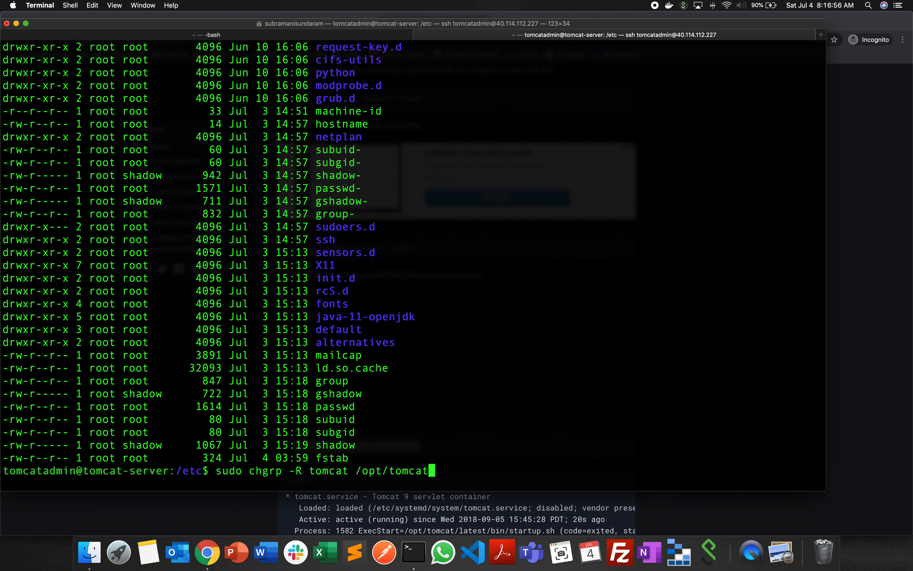
key(Up)
key(Up)
key(Up)
key(Up)
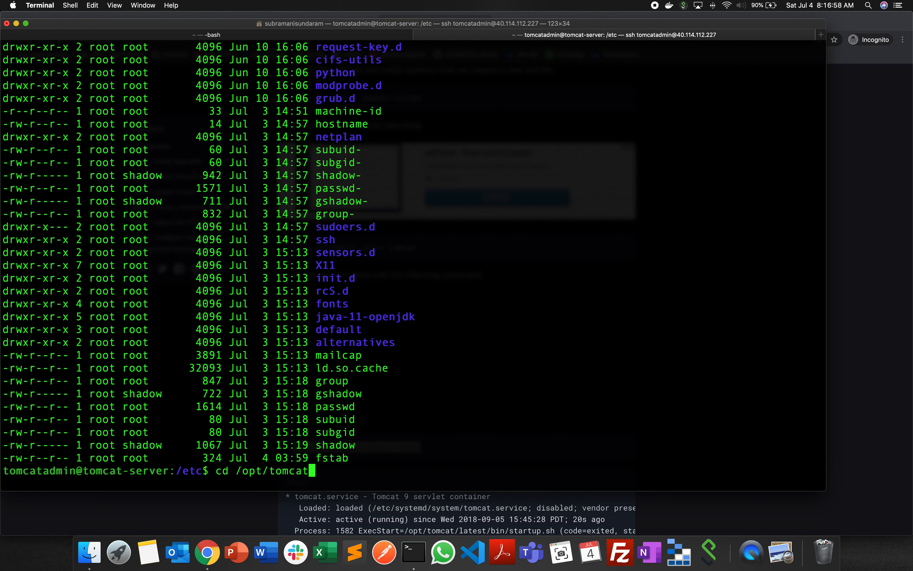
key(Down)
key(Return)
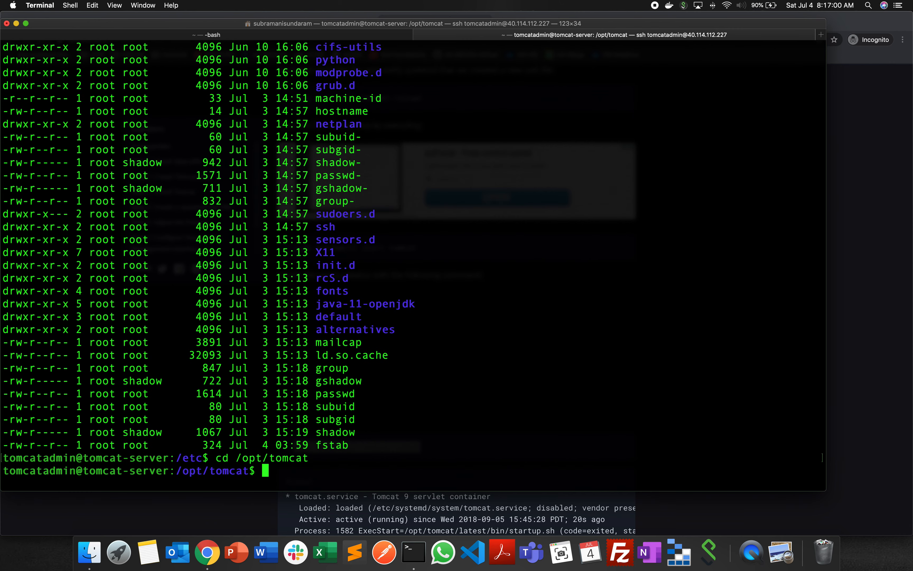
- Clear the terminal screen and list the contents of /opt/tomcat with ls -lrt
text(clear)
key(Return)
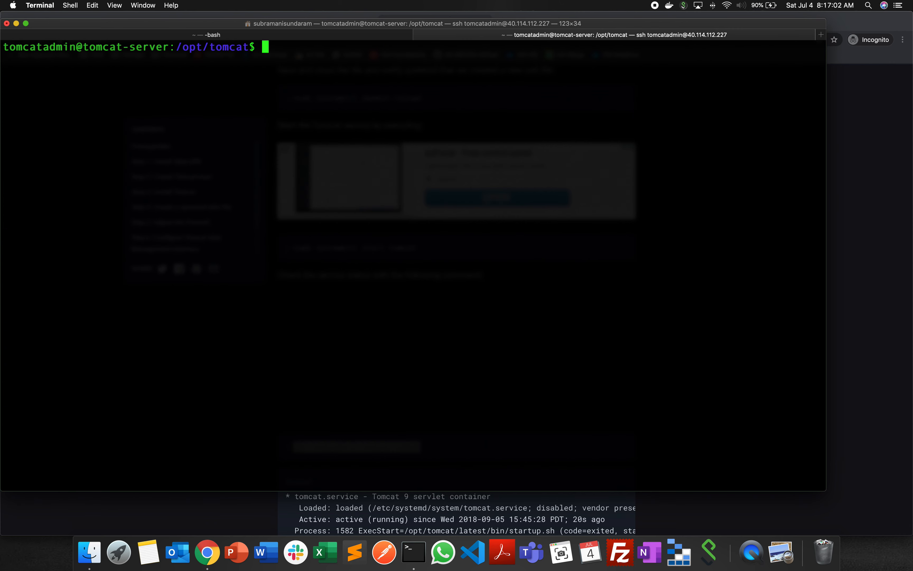
text(ls -lrt)
key(Return)
- Try to enter Tomcat's bin directory with cd bin
text(ls -)
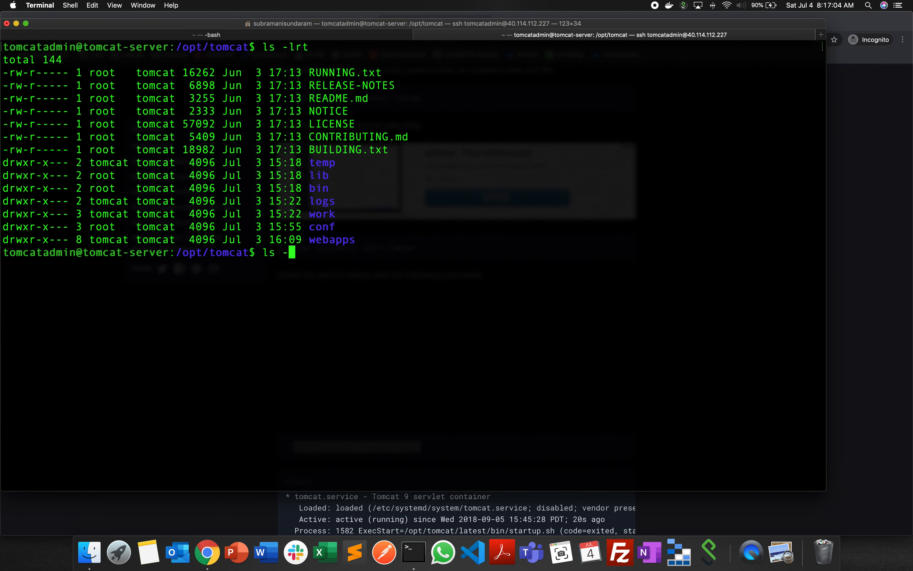
key(BackSpace)
key(BackSpace)
key(BackSpace)
key(BackSpace)
text(cd bin)
key(Return)
- Try to switch to the superuser account with sudo su 0
text(ls)
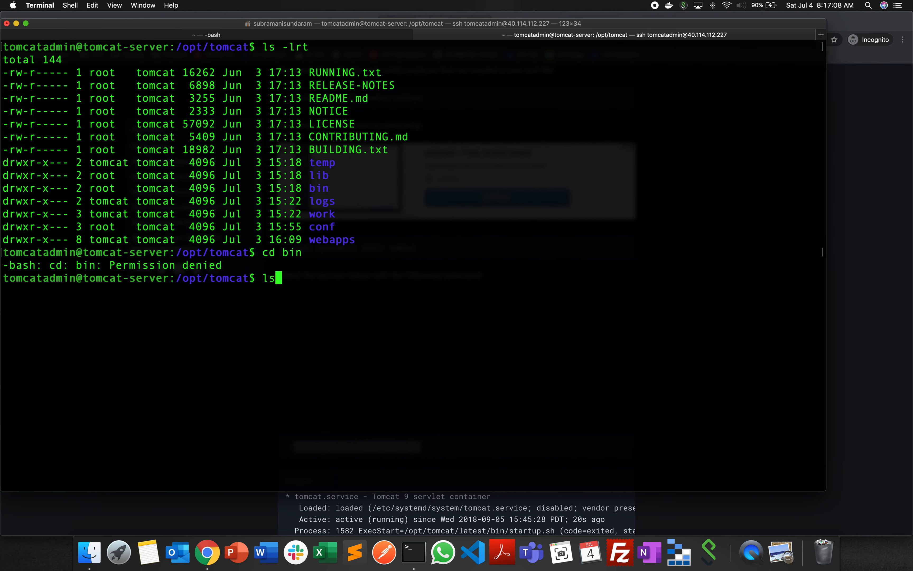
key(BackSpace)
key(BackSpace)
text(sudo)
key(BackSpace)
key(BackSpace)
key(BackSpace)
key(BackSpace)
key(BackSpace)
text(sudo su 0)
key(Return)
- Switch to a root login shell with sudo su -
key(Up)
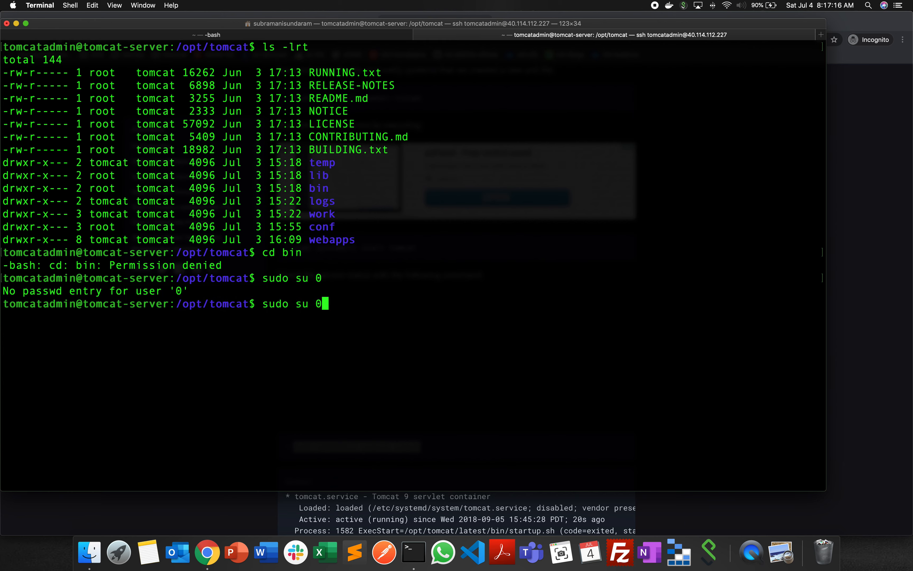
key(BackSpace)
text(-)
key(Return)
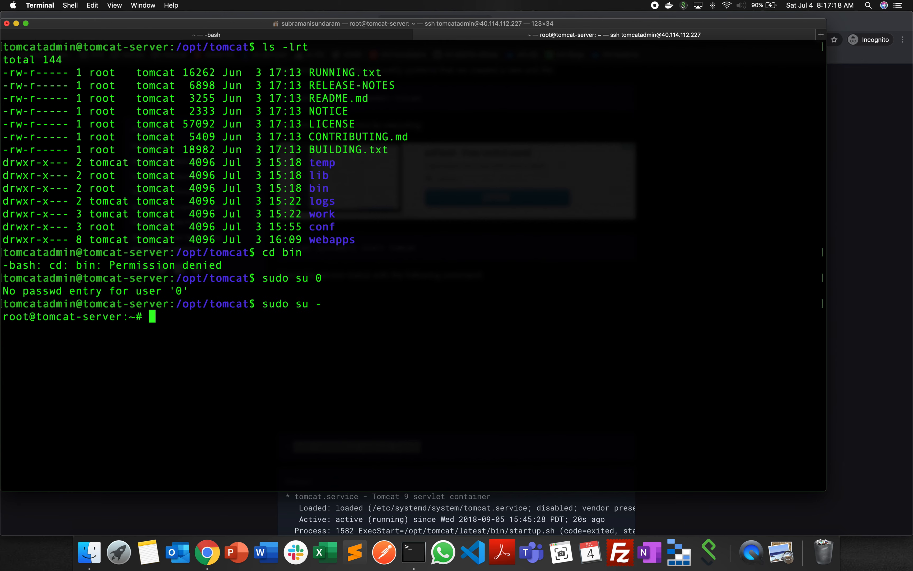
- Clear the terminal screen and print the root shell's working directory with pwd
text(clear)
key(Return)
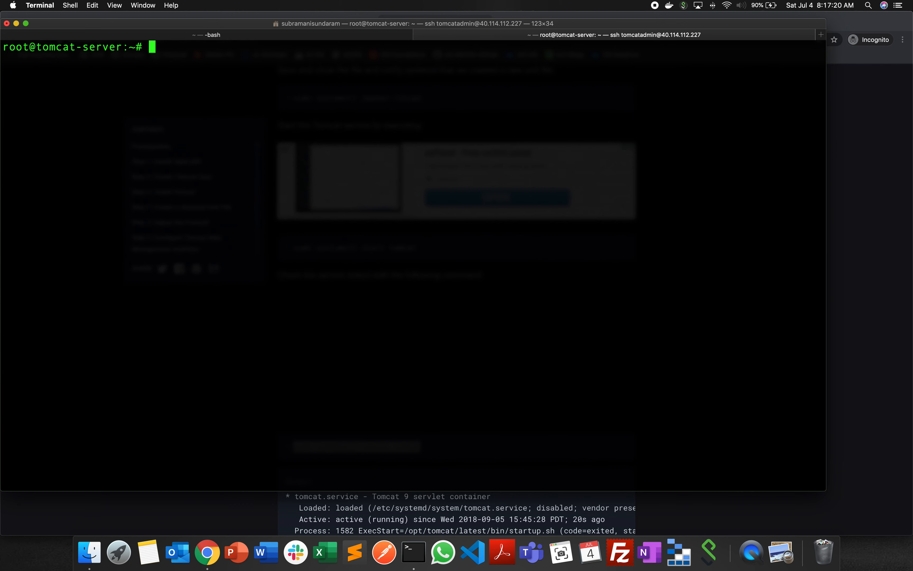
text(pwd)
key(Return)
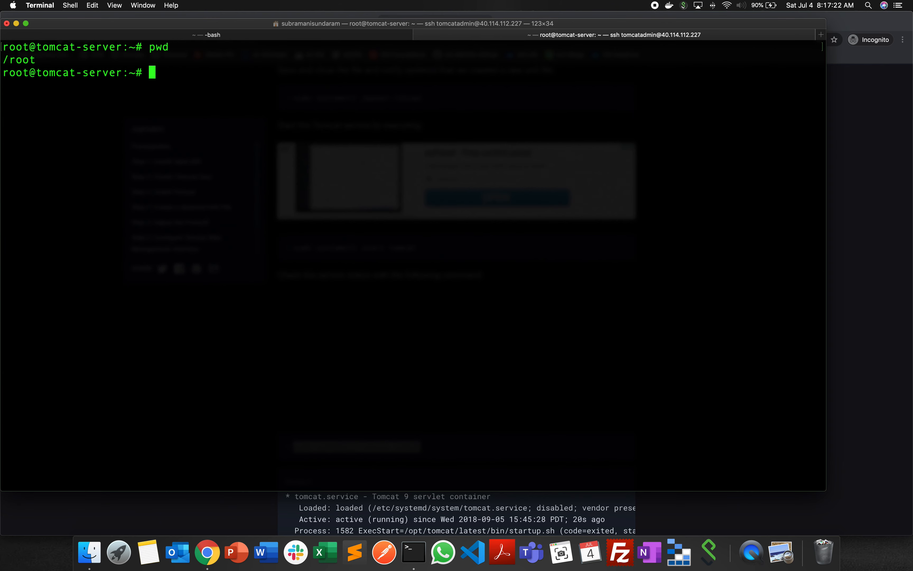
- Change to /opt/tomcat as root and list its contents with ls -lrt
text(cd /opt/tomcat)
key(Return)
text(ls -)
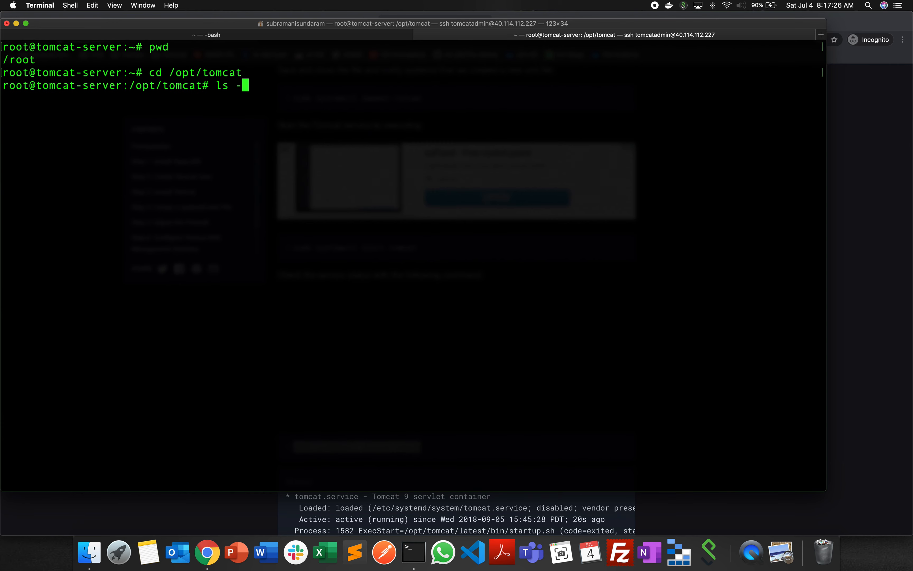
text(lrt)
key(Return)
- Change into Tomcat's bin directory and list its files with ls -lrt
text(cd b)
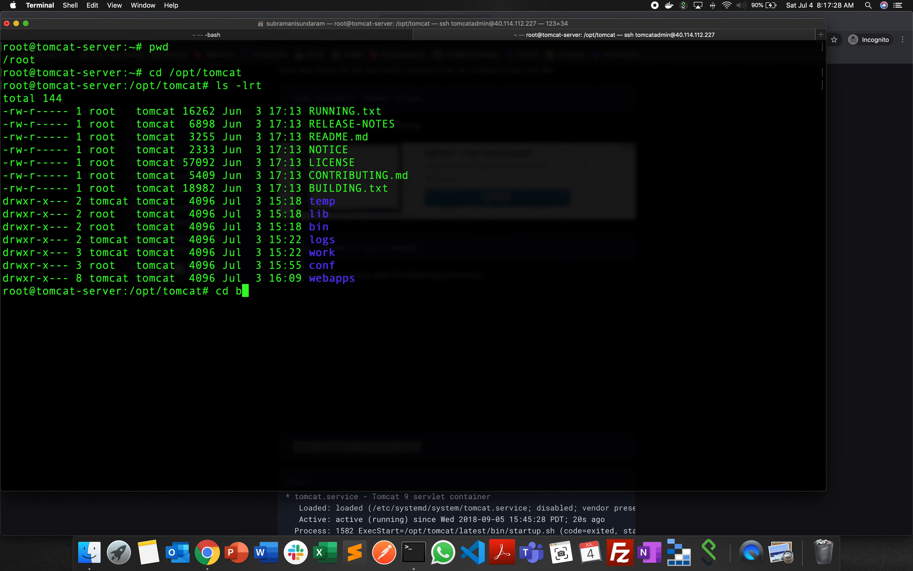
text(in)
key(Return)
text(ls -lrt)
key(Return)
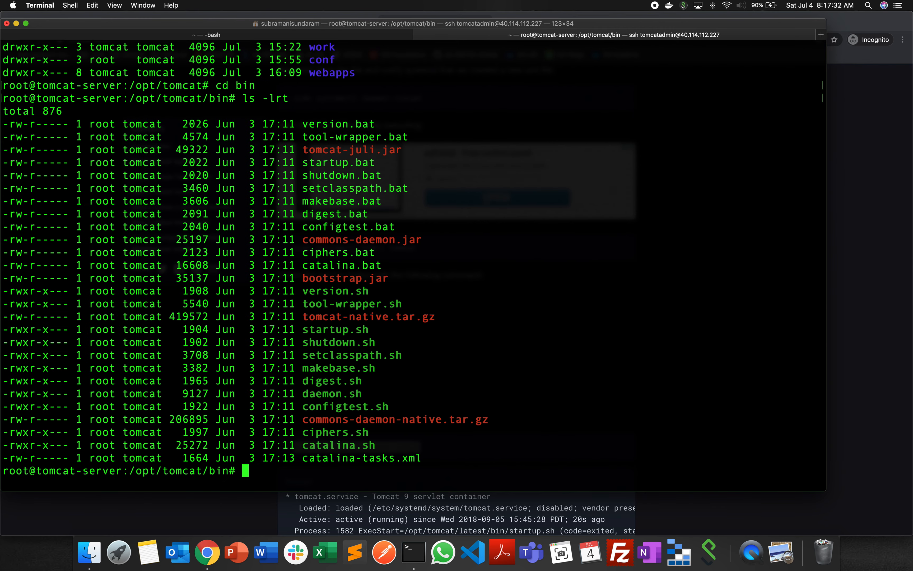
- Start Tomcat by running ./startup.sh from the bin directory
text(./str)
text(t)
key(BackSpace)
key(BackSpace)
key(Tab)
key(Return)
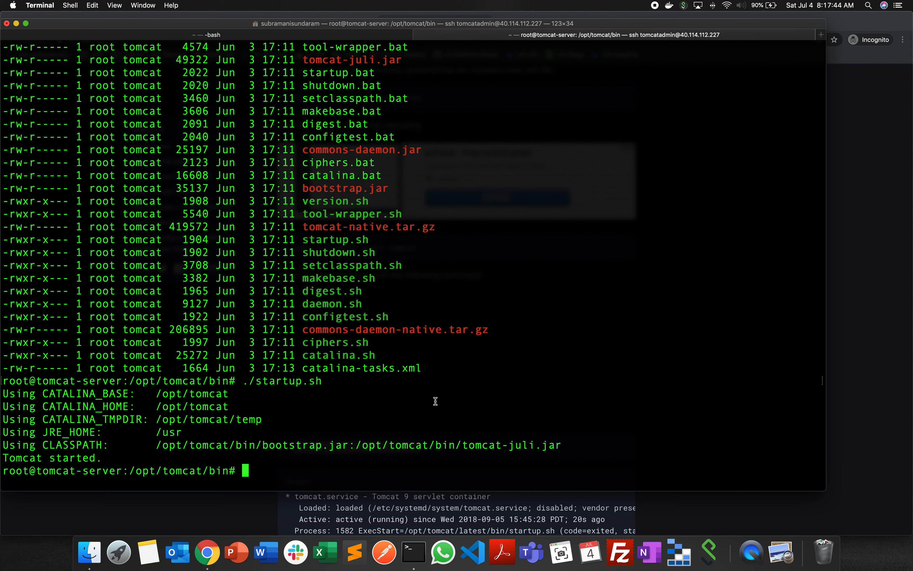
- Change to Tomcat's configuration directory with cd ../conf and list its files with ls -lrt
text(cd ../conf)
key(Return)
text(ls -lrt)
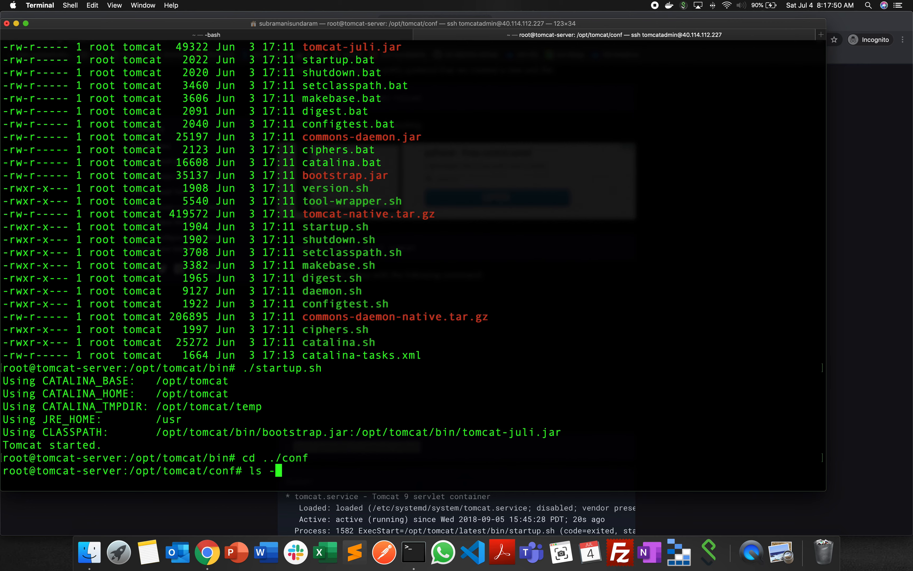
key(Return)
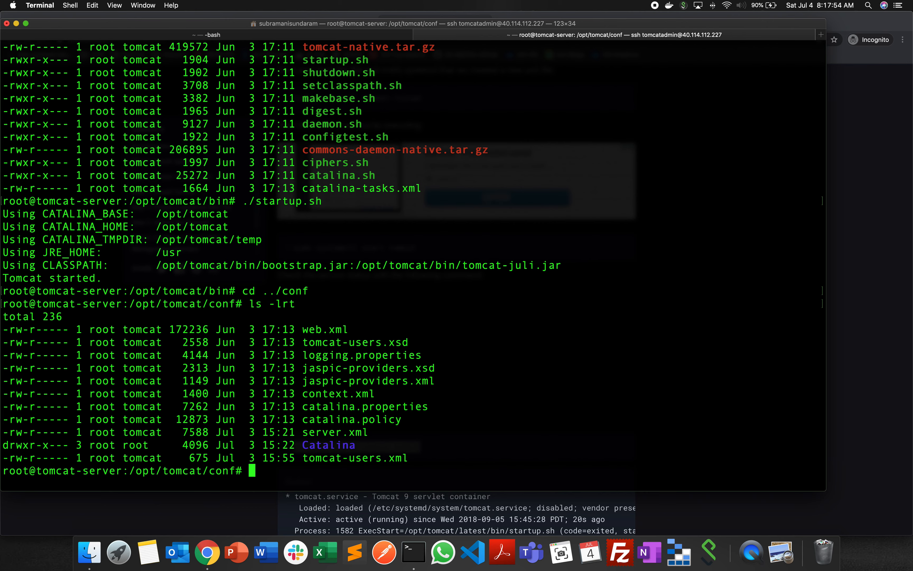
- Display the contents of server.xml in the terminal with cat
text(cat s)
key(Tab)
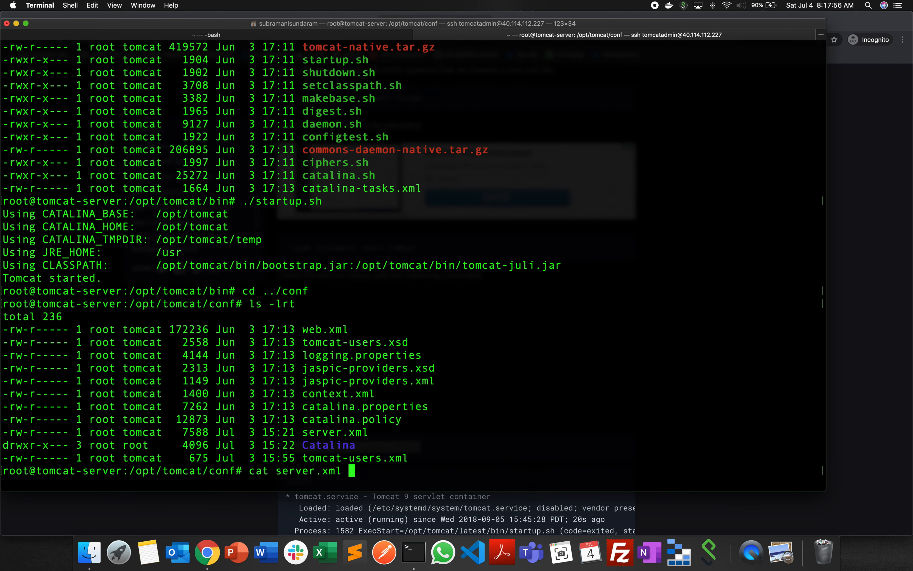
key(Return)
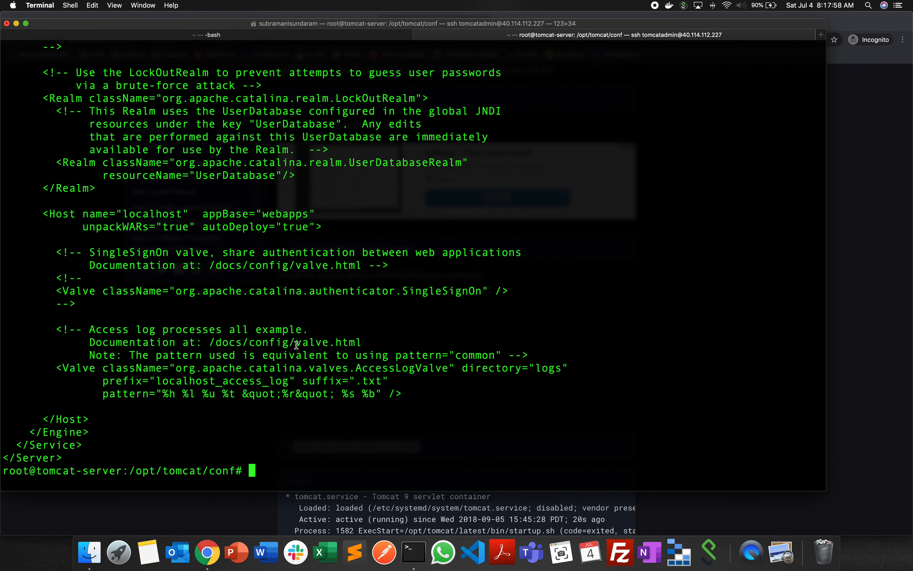
- Look through the server.xml output for the non-SSL HTTP/1.1 connector and highlight its port number
scroll(302, 342, up, 2)
scroll(302, 342, up, 4)
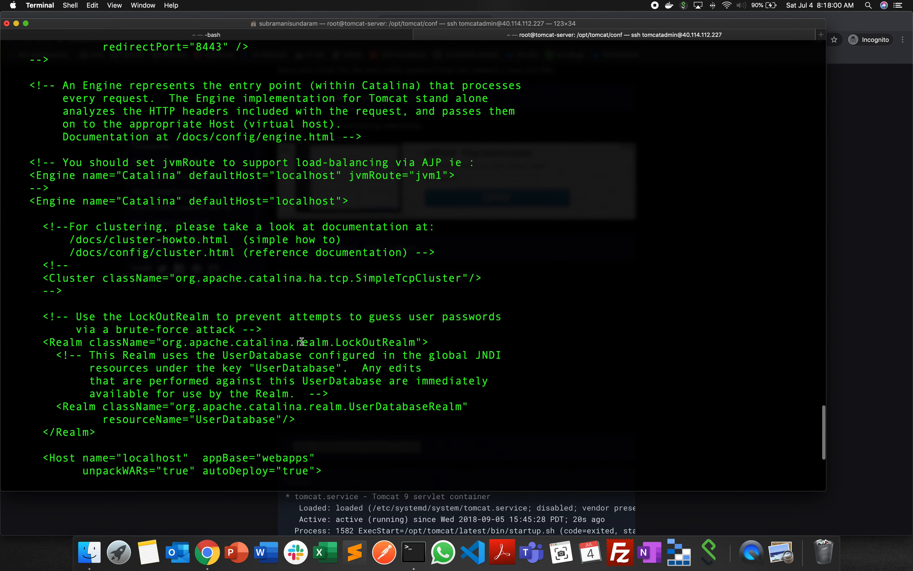
scroll(302, 342, up, 4)
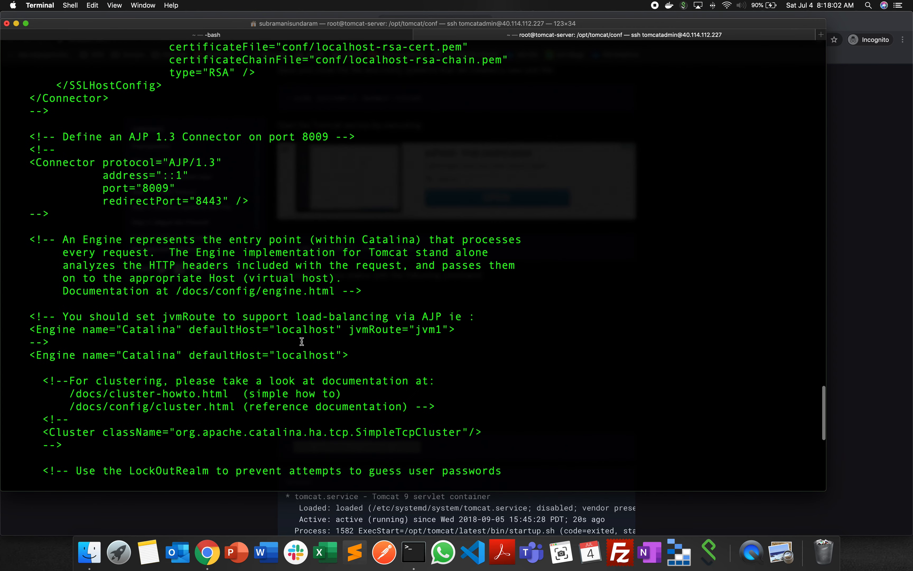
scroll(287, 337, up, 4)
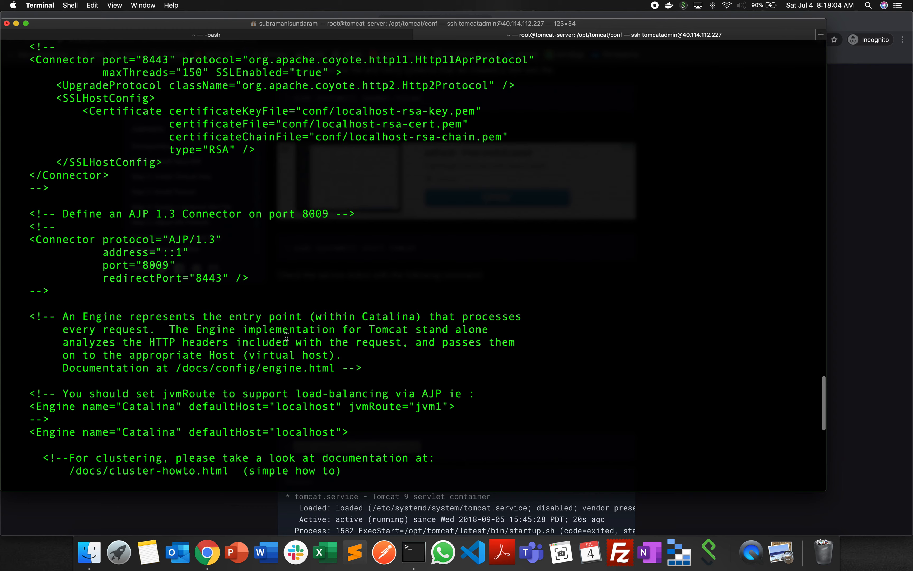
scroll(231, 252, up, 5)
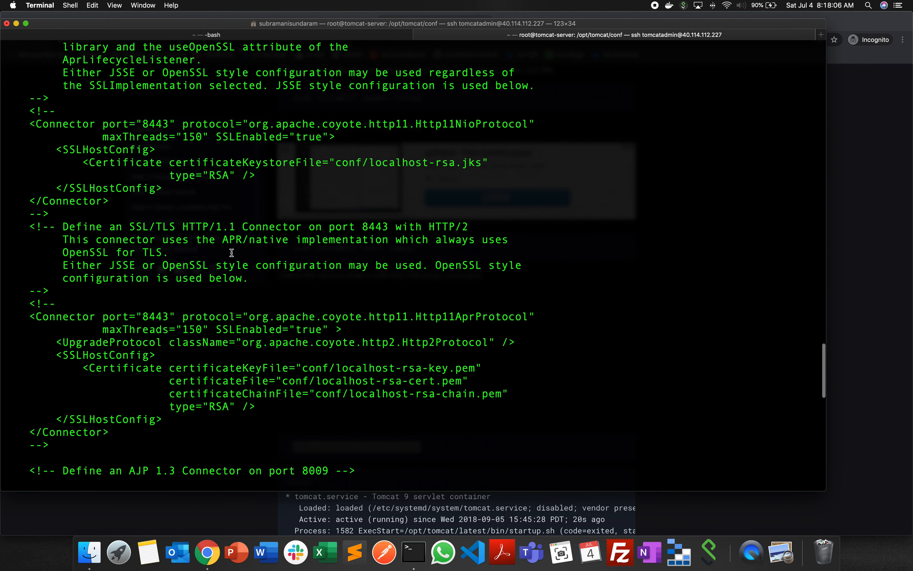
scroll(232, 253, up, 6)
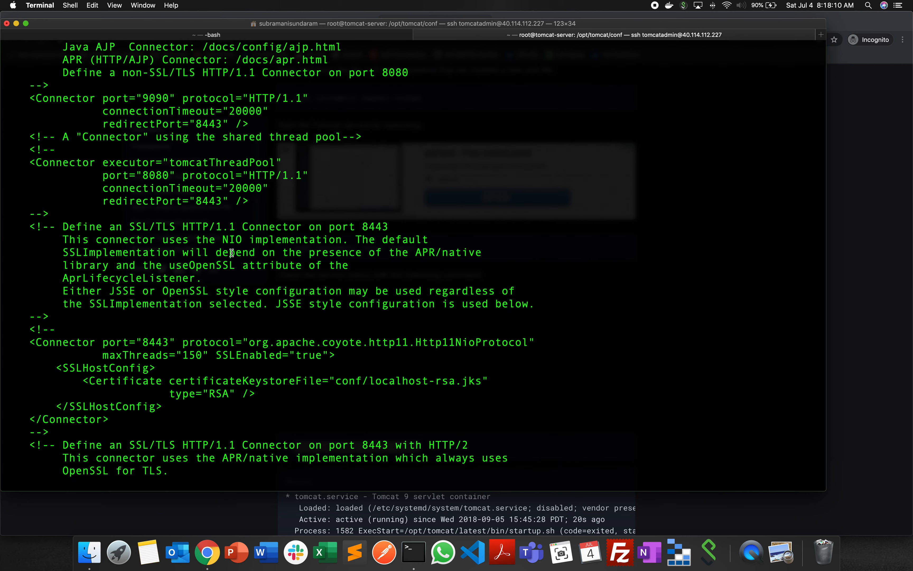
scroll(232, 253, up, 1)
scroll(232, 253, up, 4)
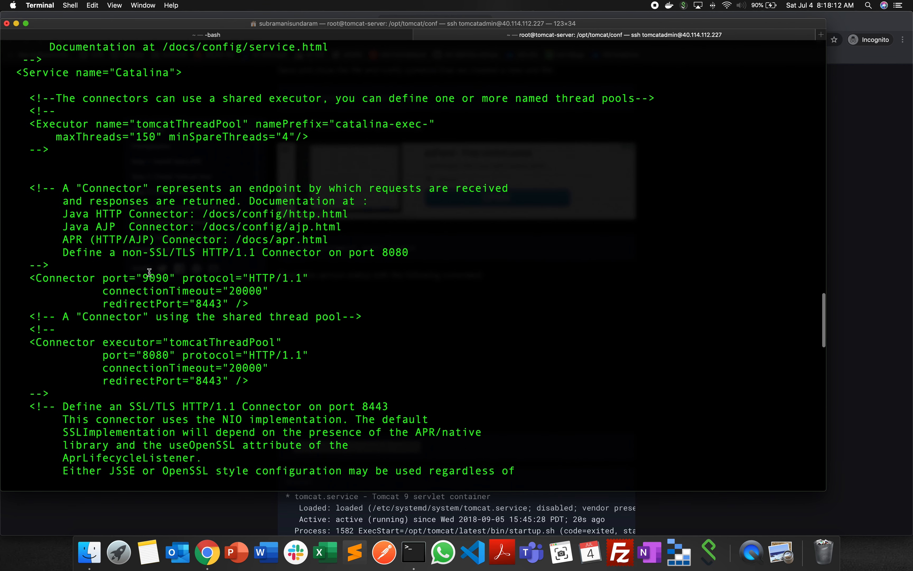
drag(145, 277, 168, 277)
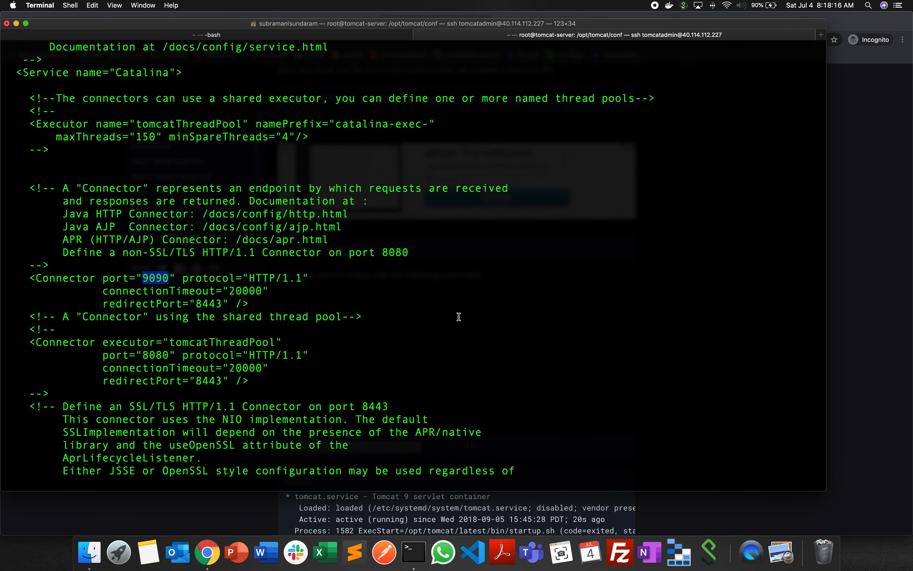
- Switch to Chrome, open the tomcat-server virtual machine's overview in the Azure portal and copy its public IP address
key(super+Tab)
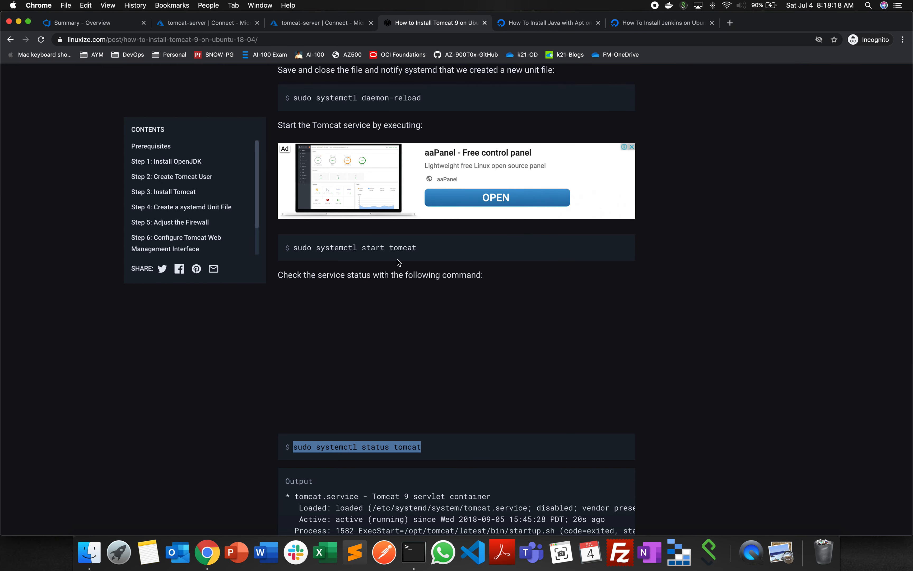
key(super+Tab)
key(super+Tab)
key(super+Tab)
key(super+Tab)
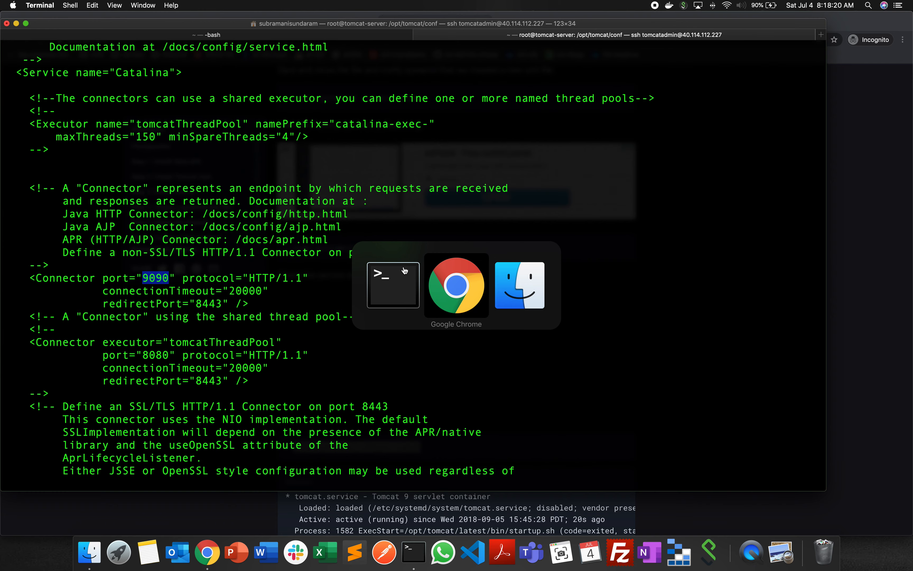
click(298, 23)
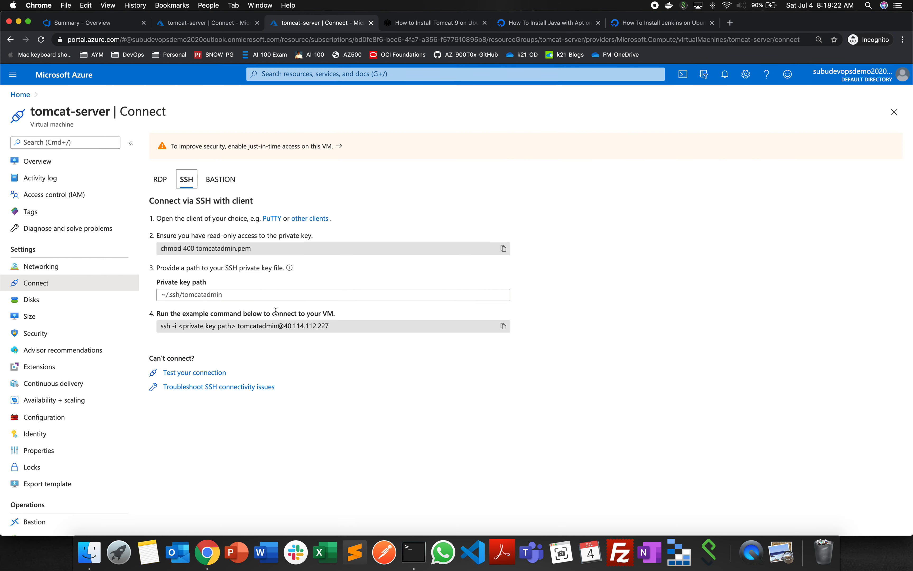
click(37, 161)
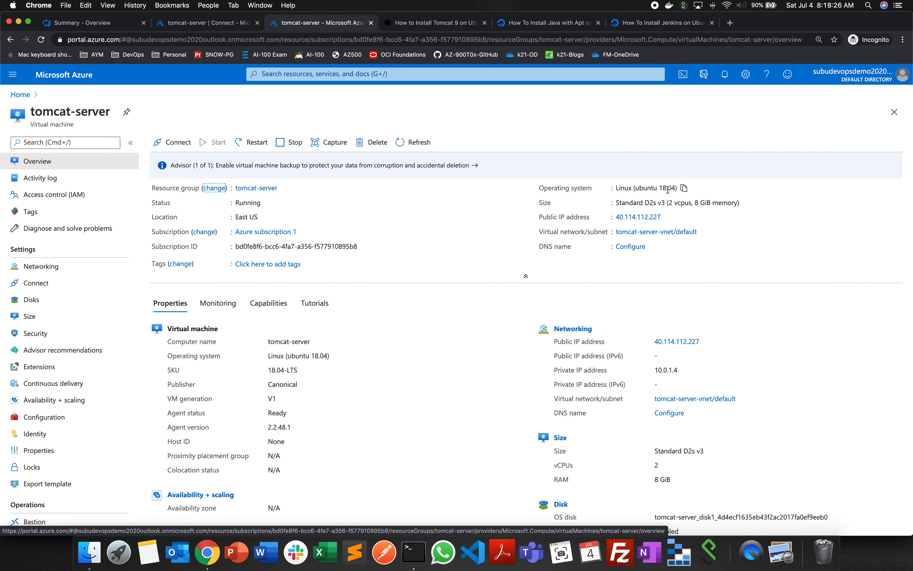
click(667, 217)
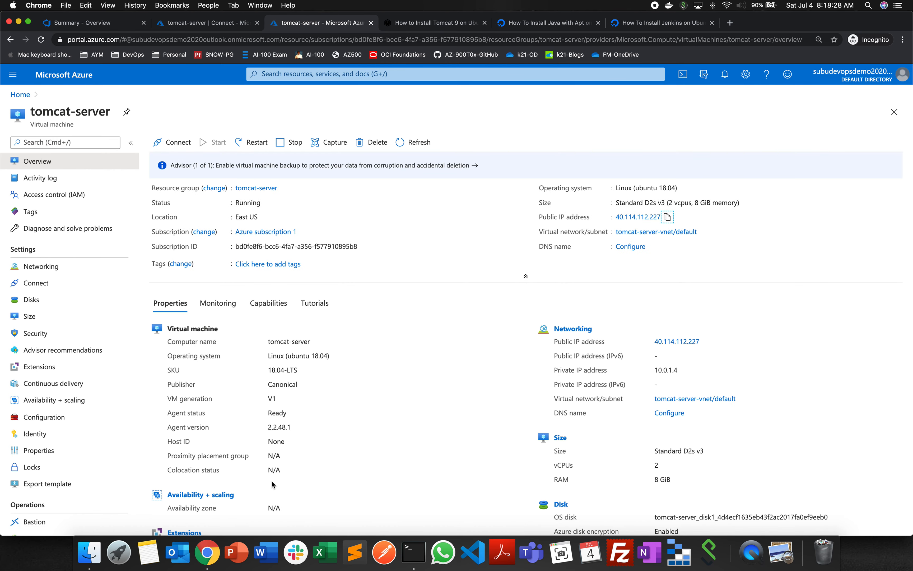
- In the other Chrome window, replace the webapp page's address with the copied IP and port, 40.114.112.227:9090, and load it
right_click(207, 553)
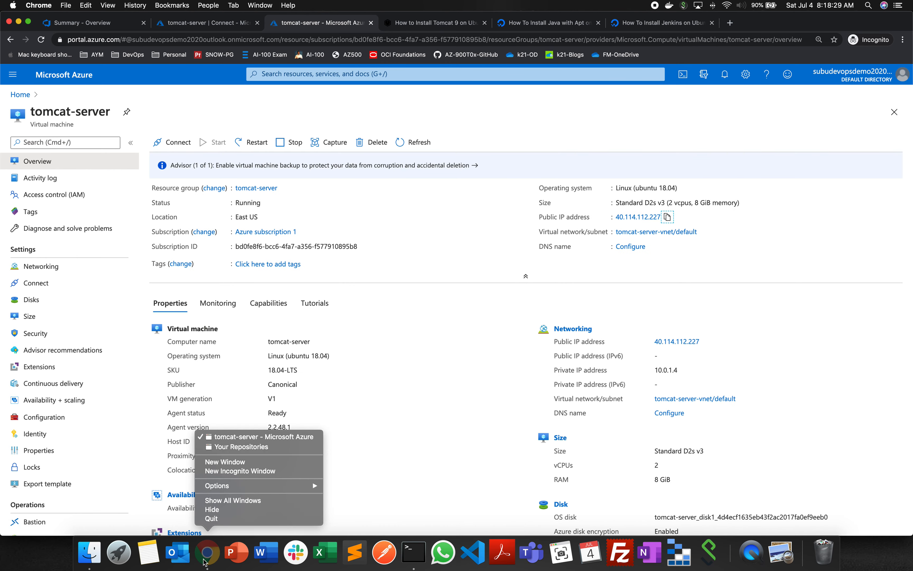
click(240, 447)
click(205, 23)
click(208, 40)
key(super+c)
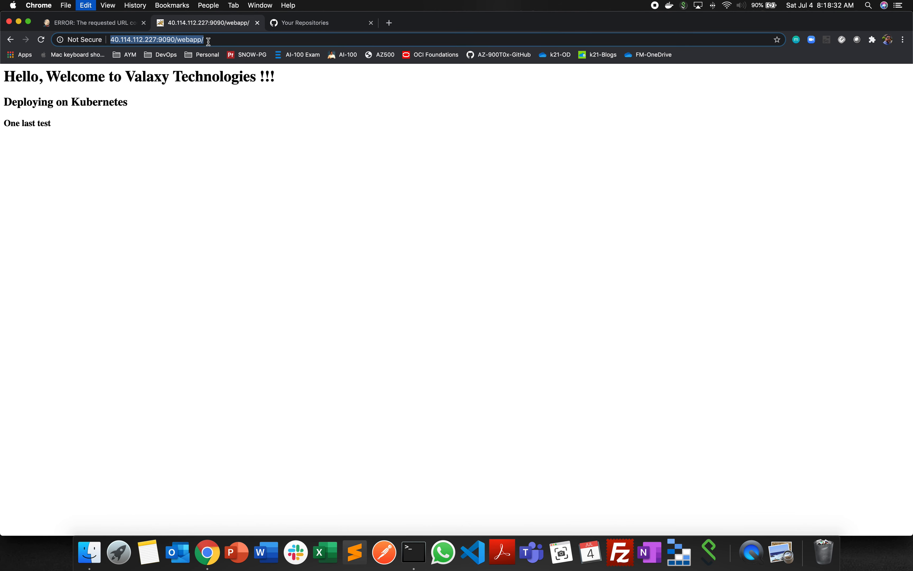
key(super+v)
text(:9090)
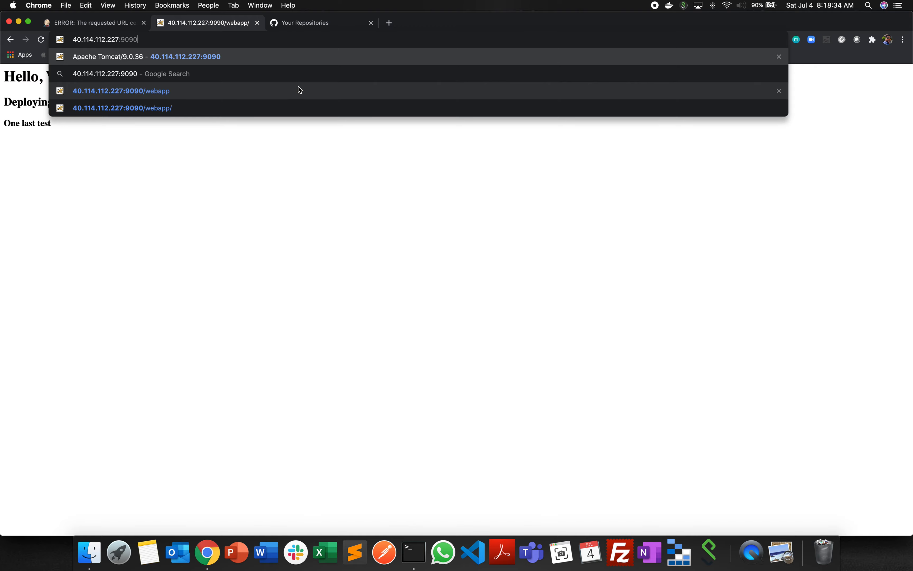
key(Return)
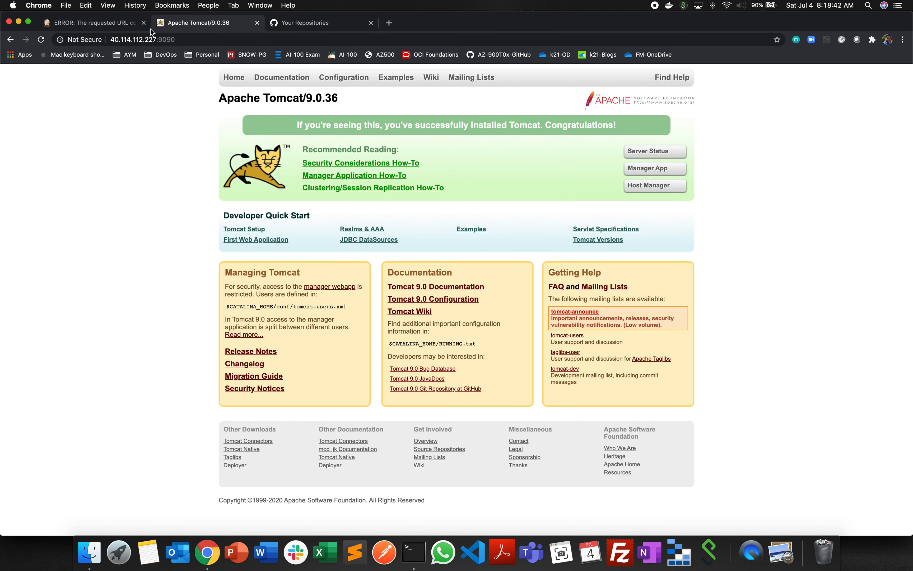
- Return to the Azure portal window and open the SSH connection instructions of the jenkins-server virtual machine
click(260, 5)
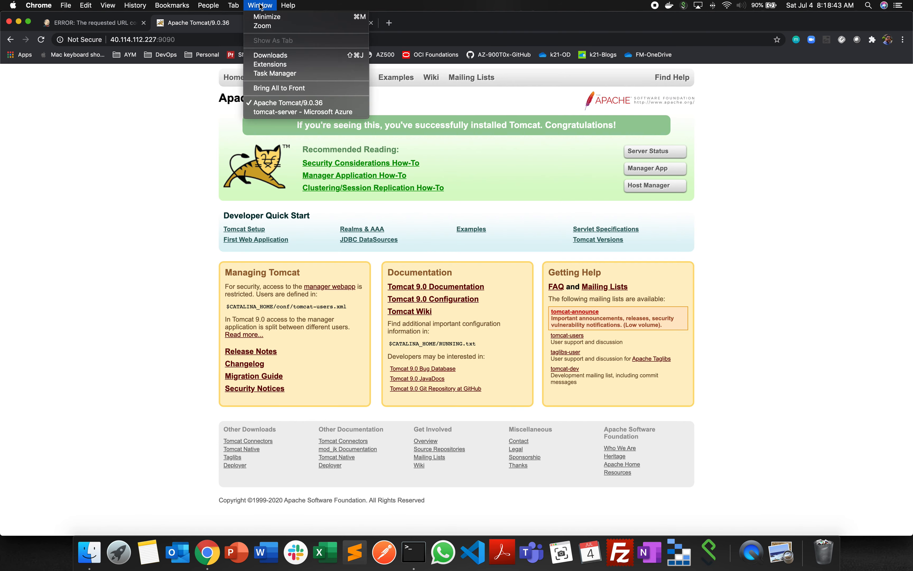
click(300, 112)
click(215, 25)
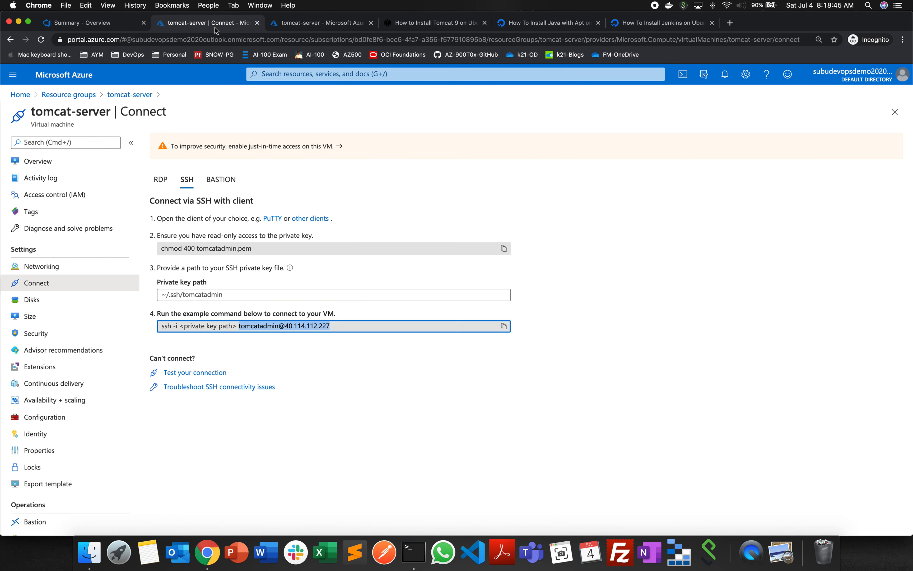
click(316, 25)
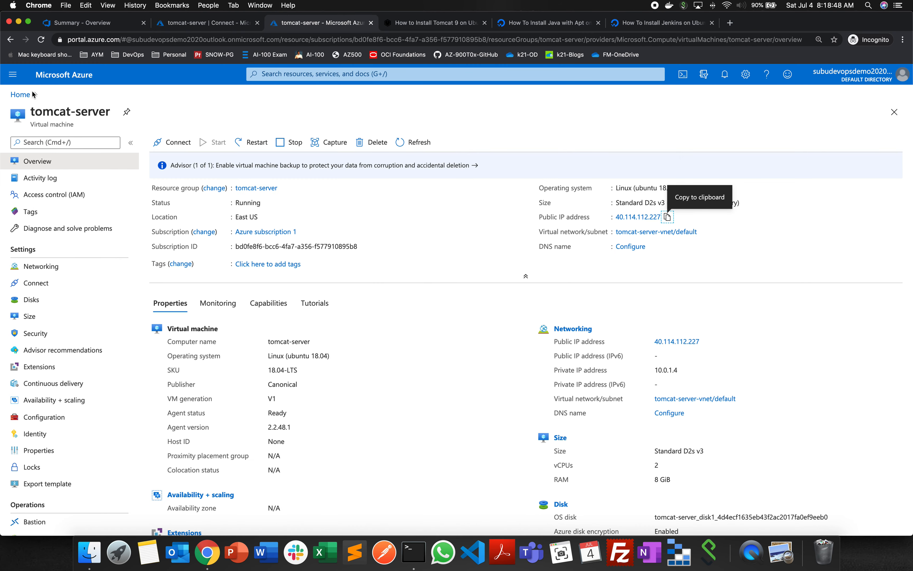
click(21, 95)
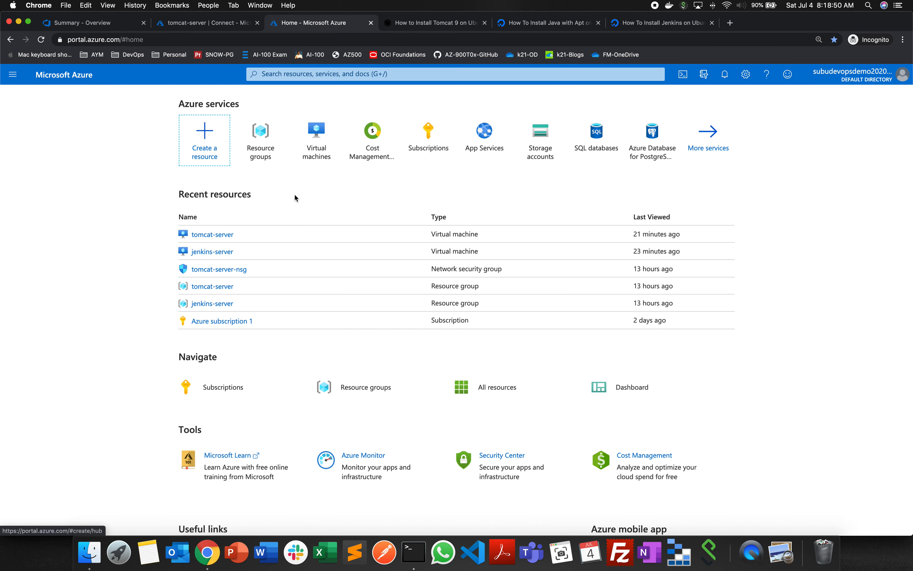
click(223, 250)
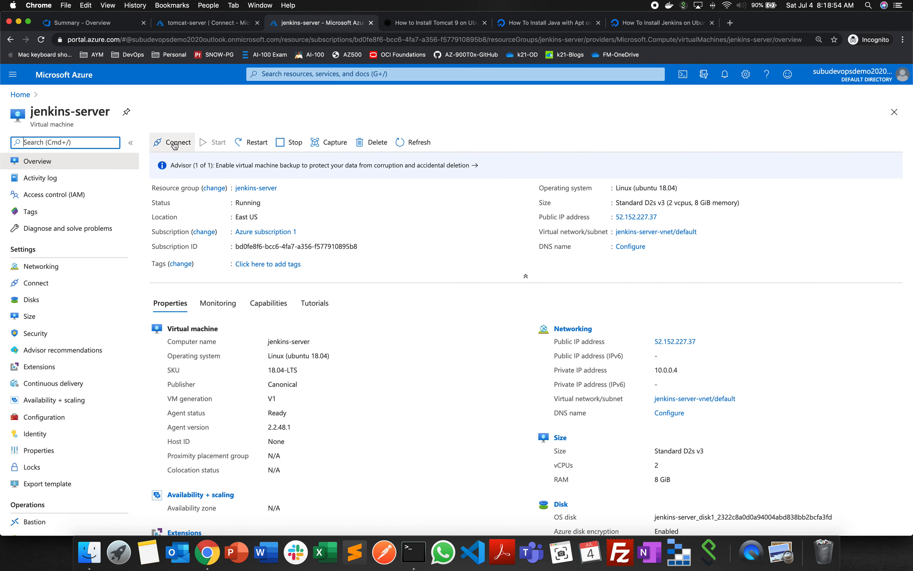
click(174, 145)
click(189, 160)
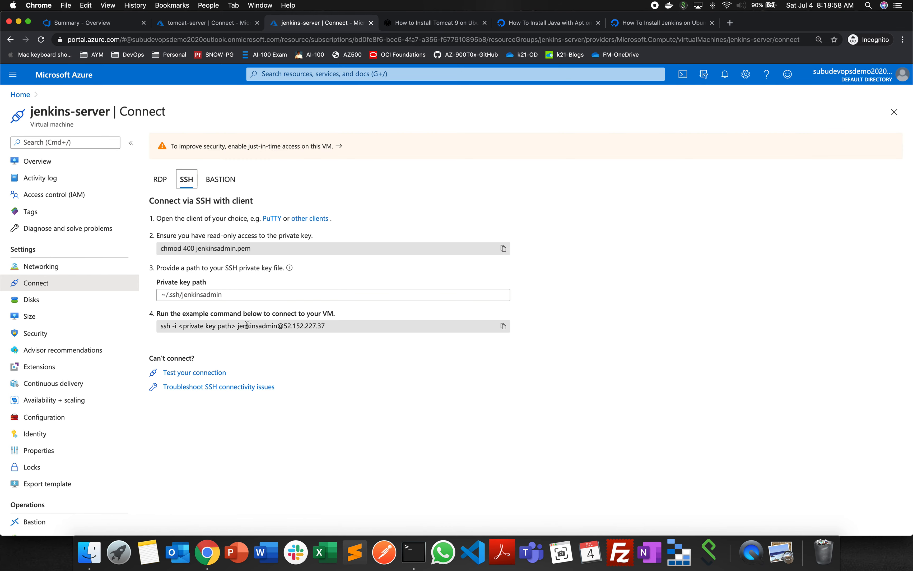
drag(237, 325, 347, 326)
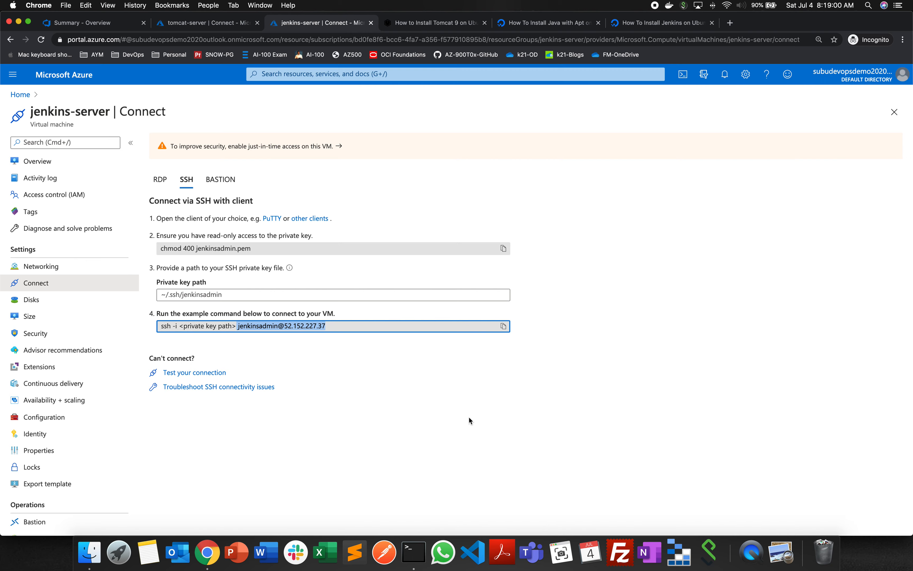
click(414, 552)
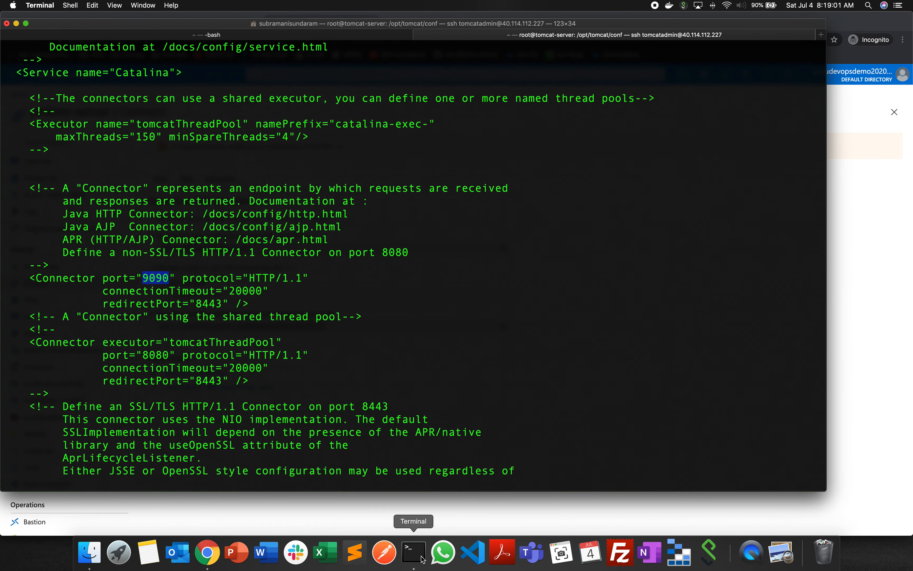
click(246, 37)
key(super+v)
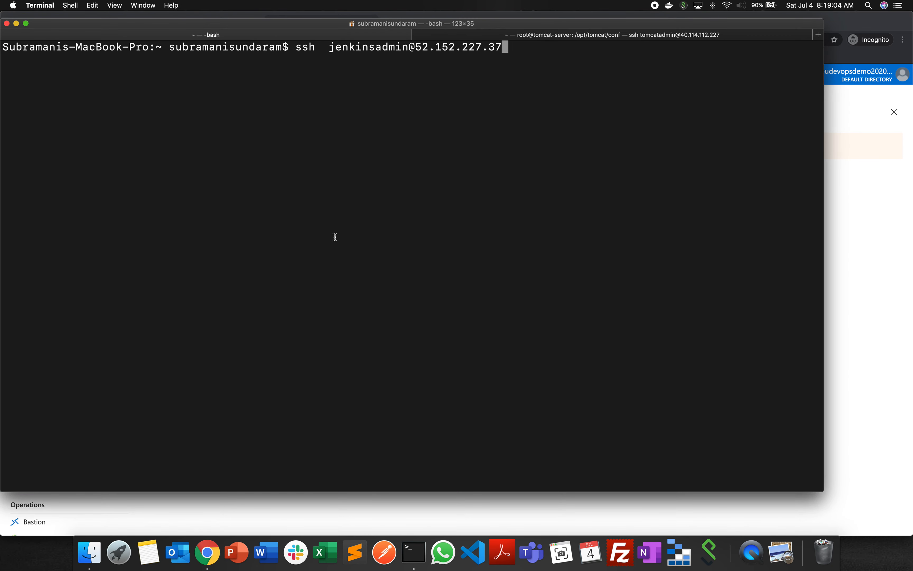
key(Return)
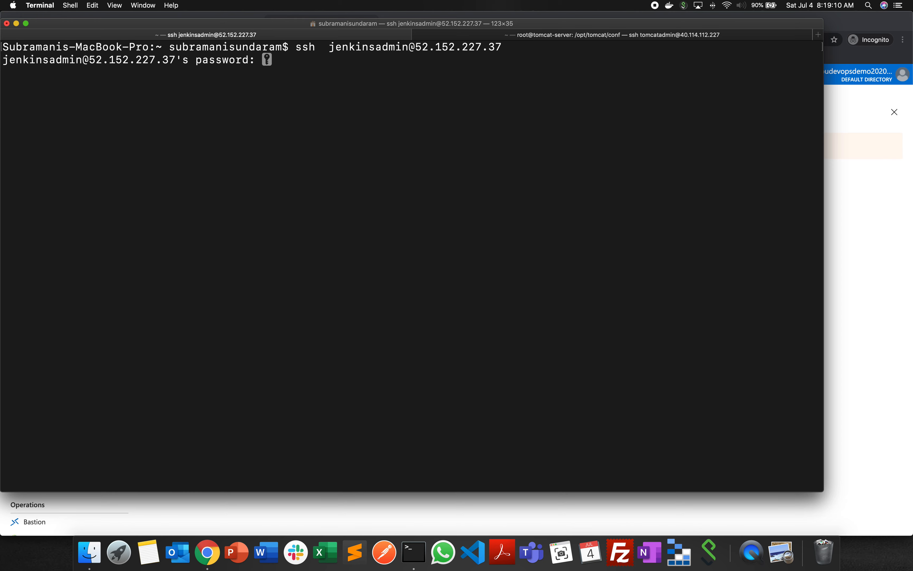
key(Return)
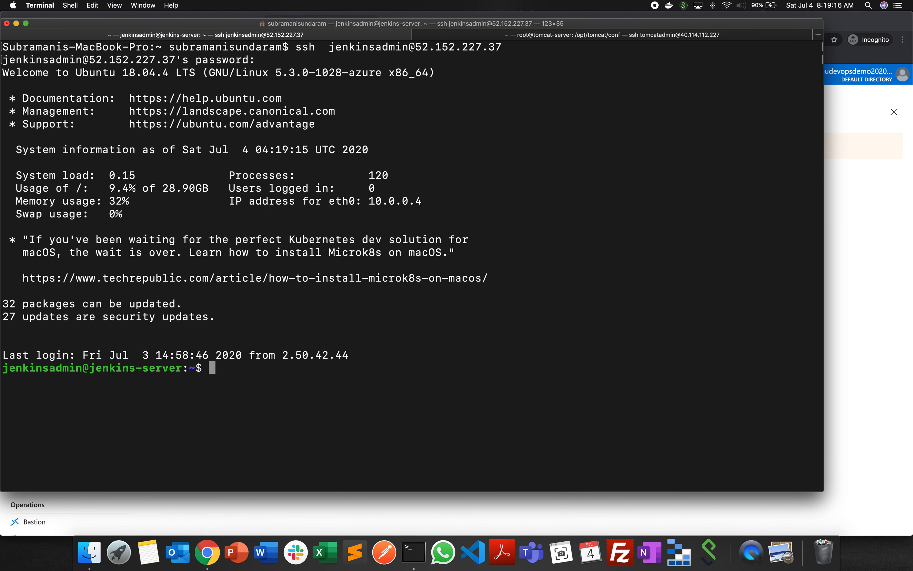
text(clear)
key(Return)
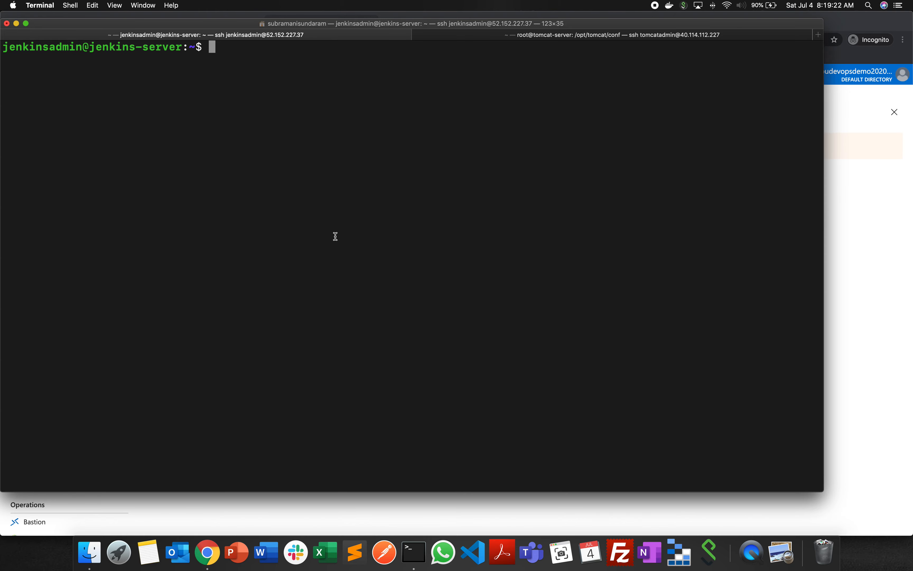
- Copy sudo systemctl status jenkins from the Jenkins installation tutorial in Chrome and run it in the jenkins-server session in Terminal
click(854, 289)
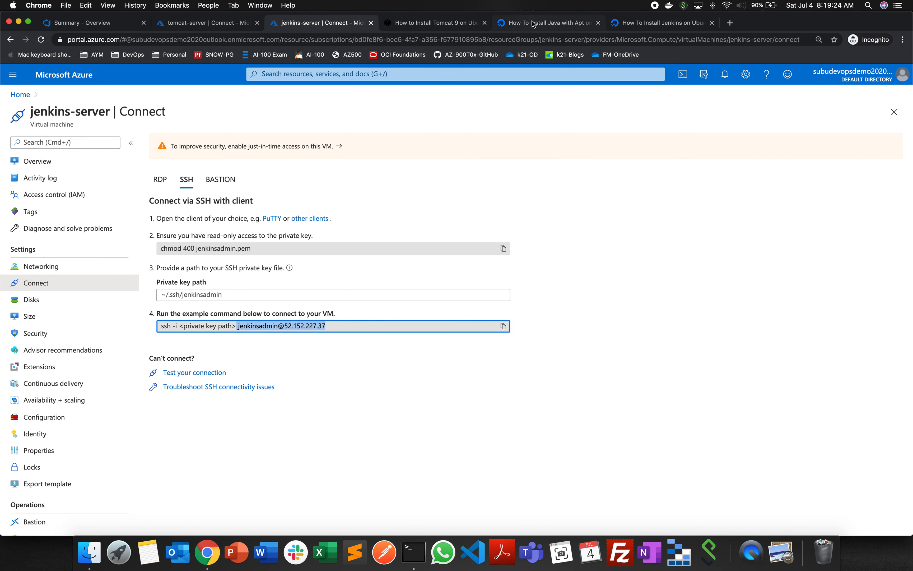
click(641, 26)
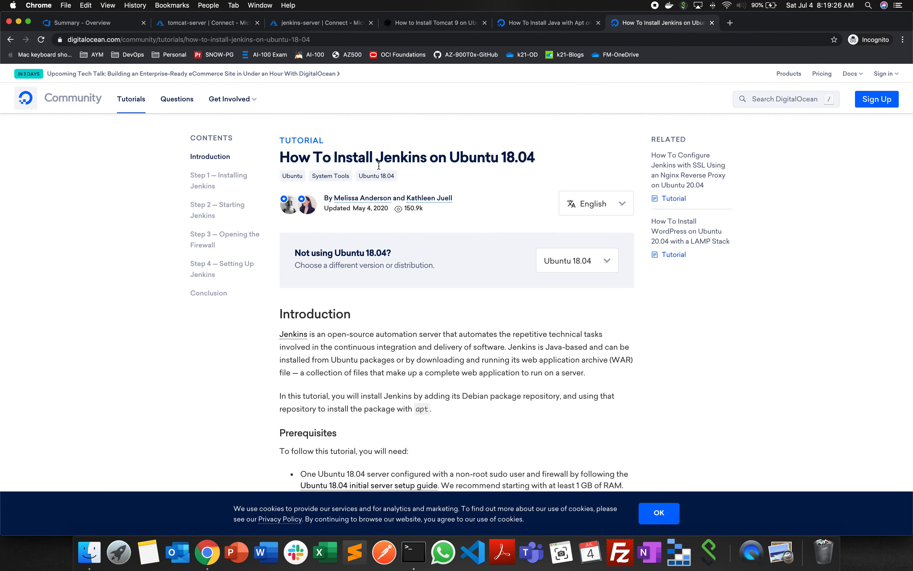
scroll(464, 315, down, 5)
scroll(464, 313, down, 9)
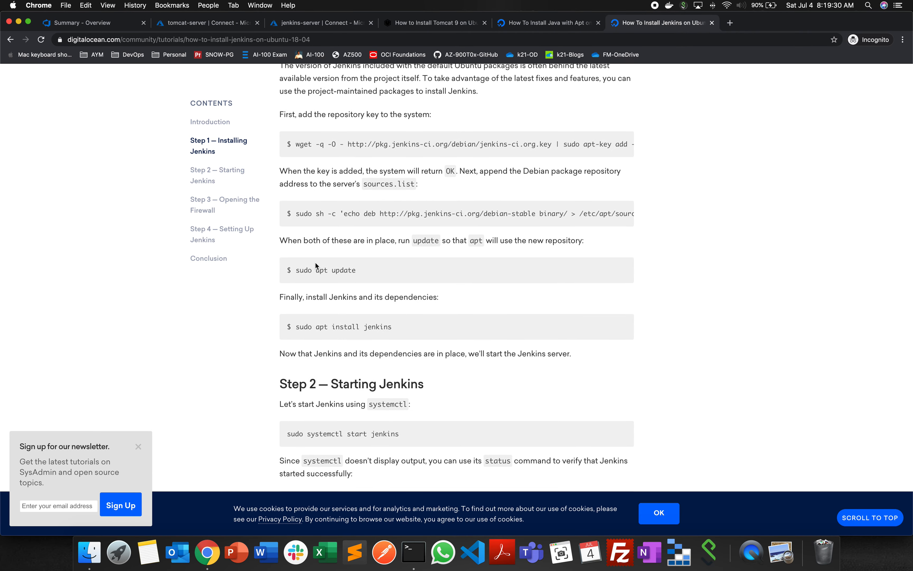
scroll(374, 343, down, 3)
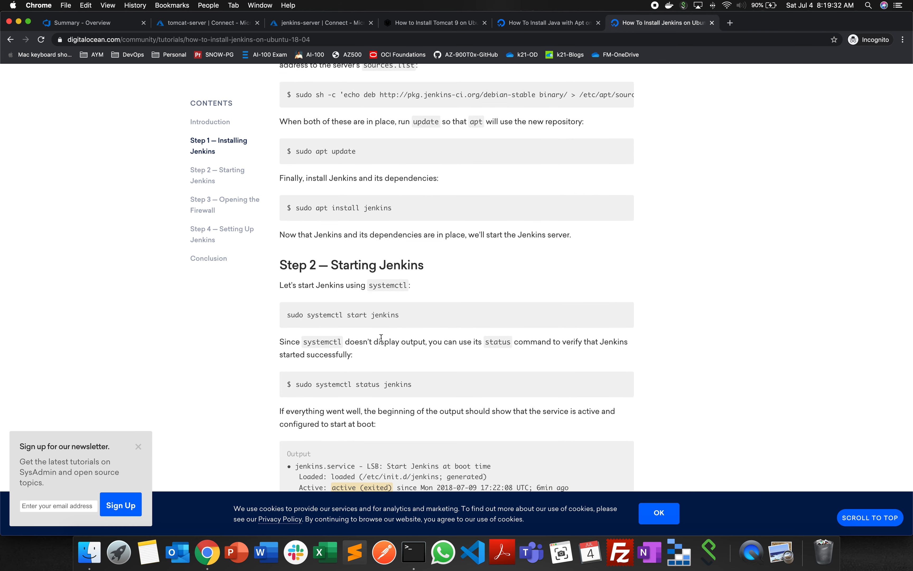
scroll(381, 338, down, 1)
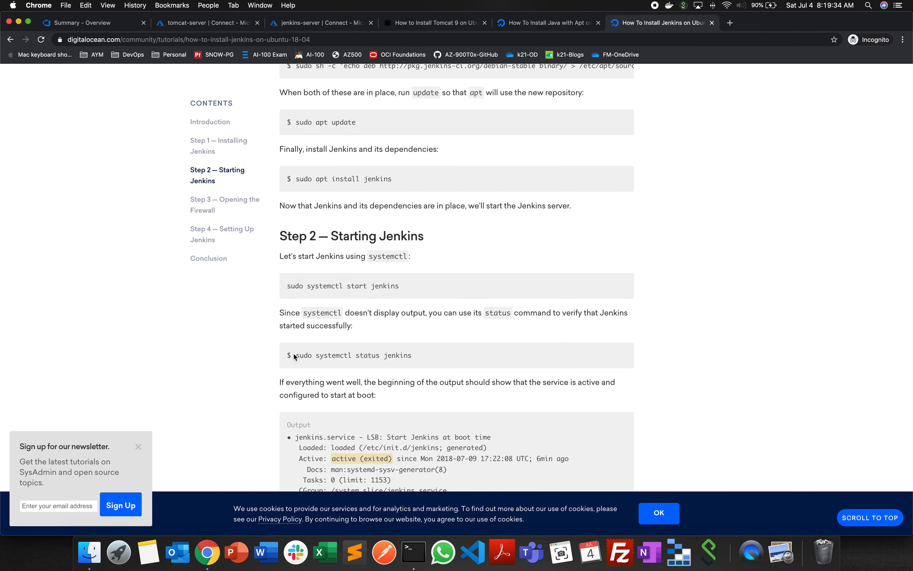
drag(294, 356, 449, 356)
key(super+c)
key(super+Tab)
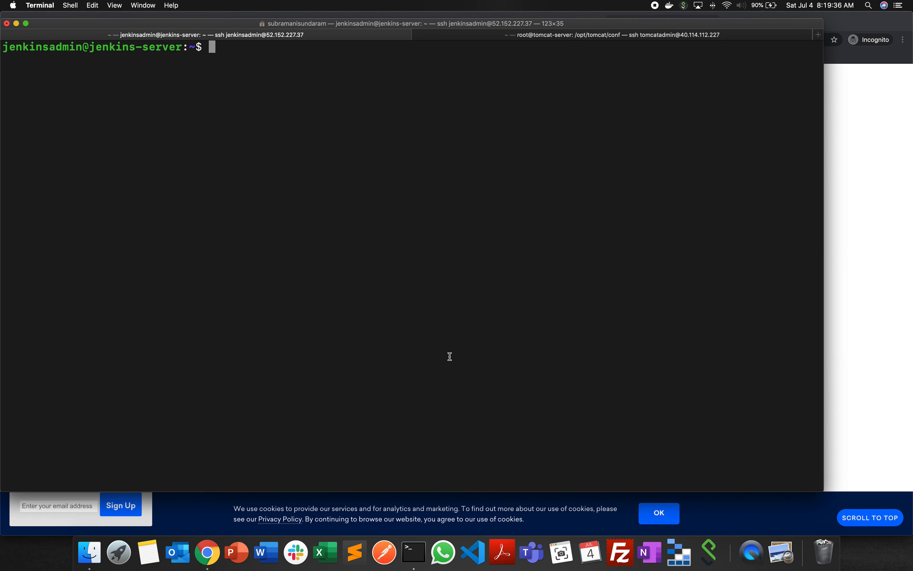
key(super+v)
key(Return)
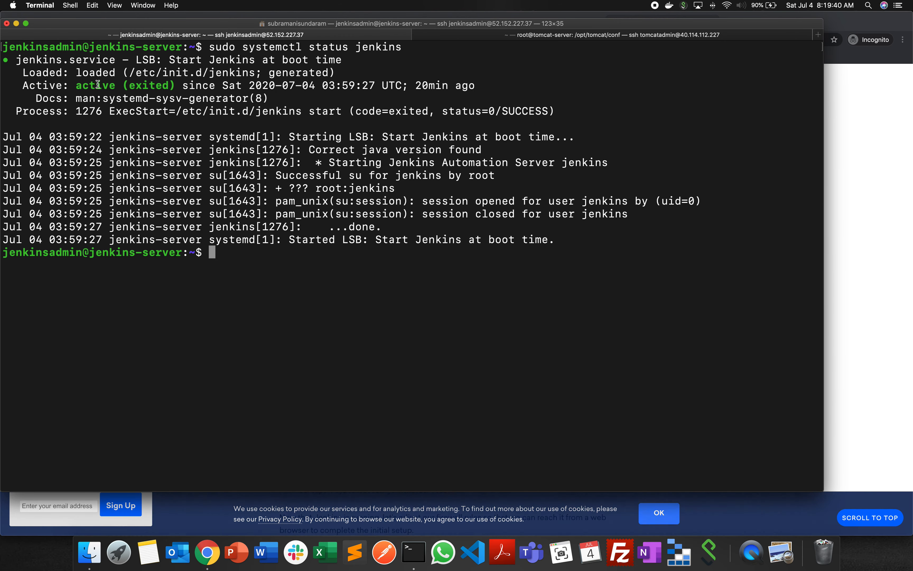
- Switch to Chrome, open the jenkins-server virtual machine's overview in the Azure portal and copy its public IP address
click(854, 271)
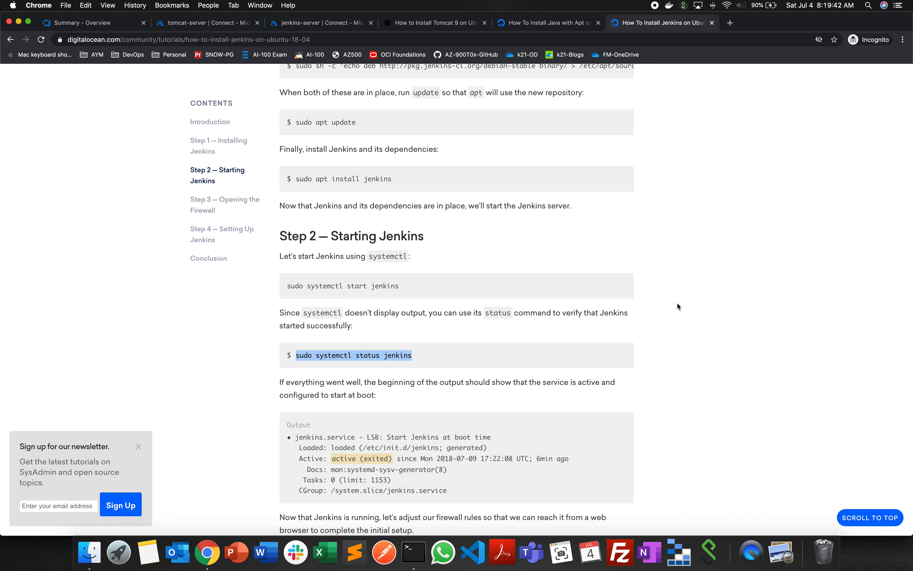
click(339, 25)
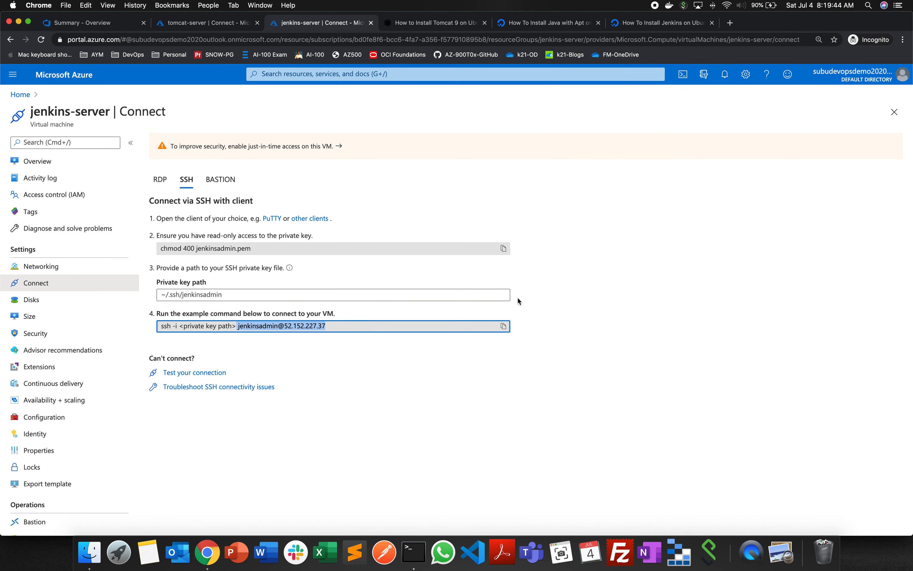
click(98, 162)
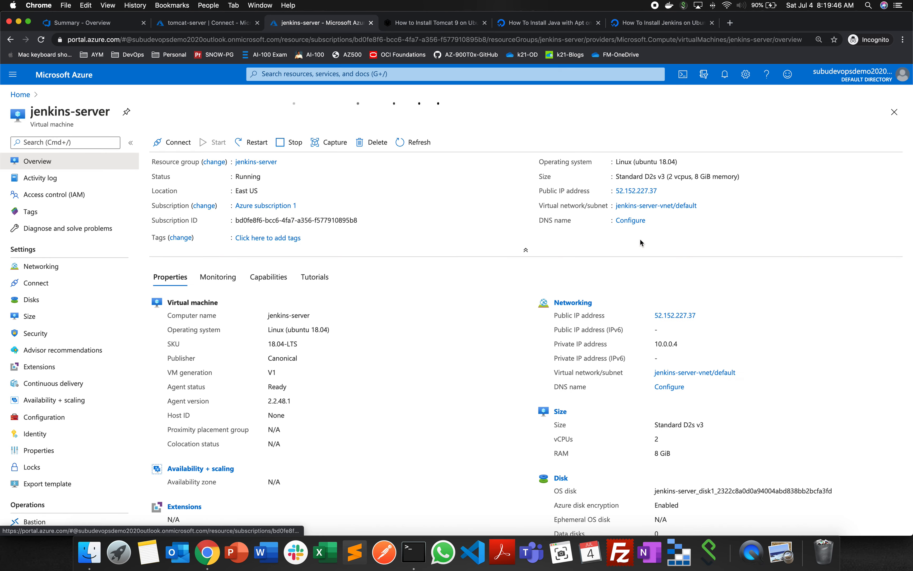
click(664, 219)
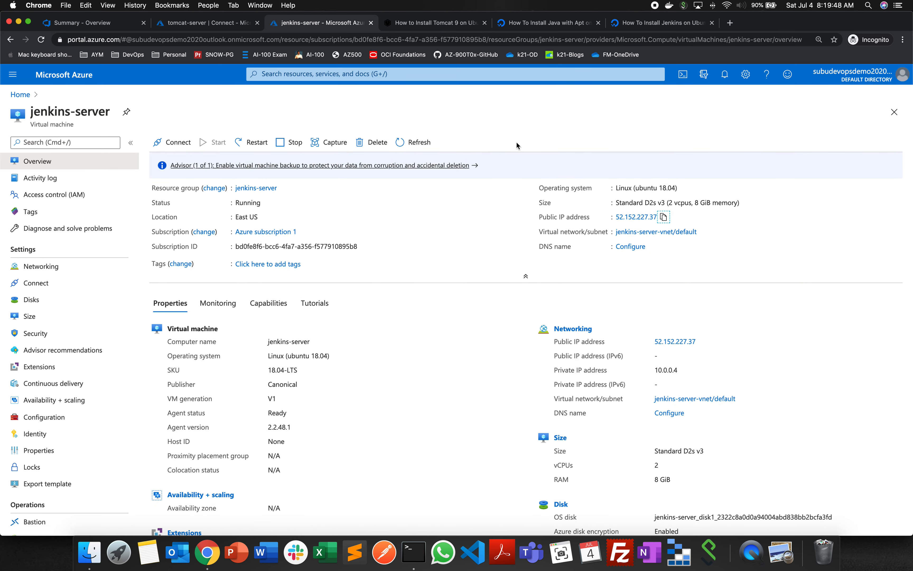
- In the other Chrome window, replace the failed Jenkins job page's address with 52.152.227.37:8080 and load it
click(265, 5)
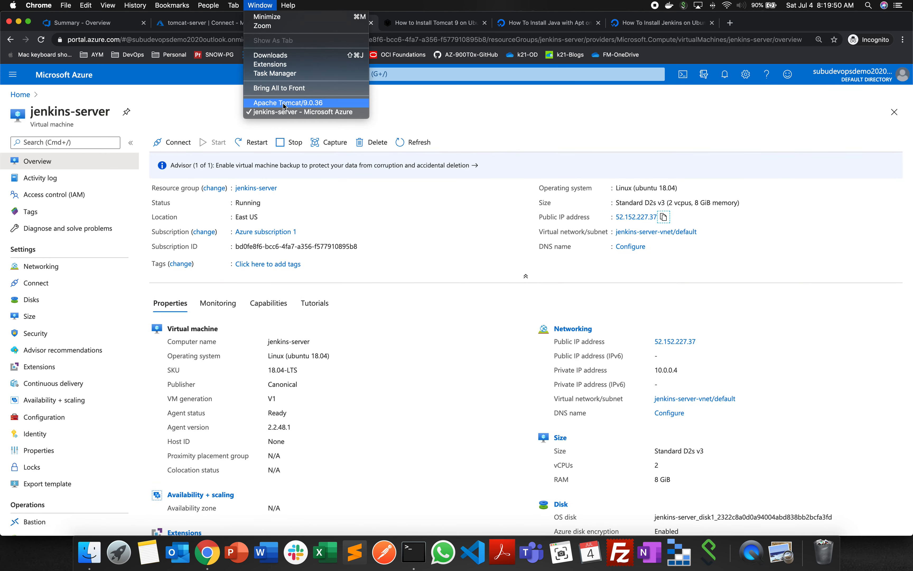
click(293, 102)
click(112, 23)
click(169, 40)
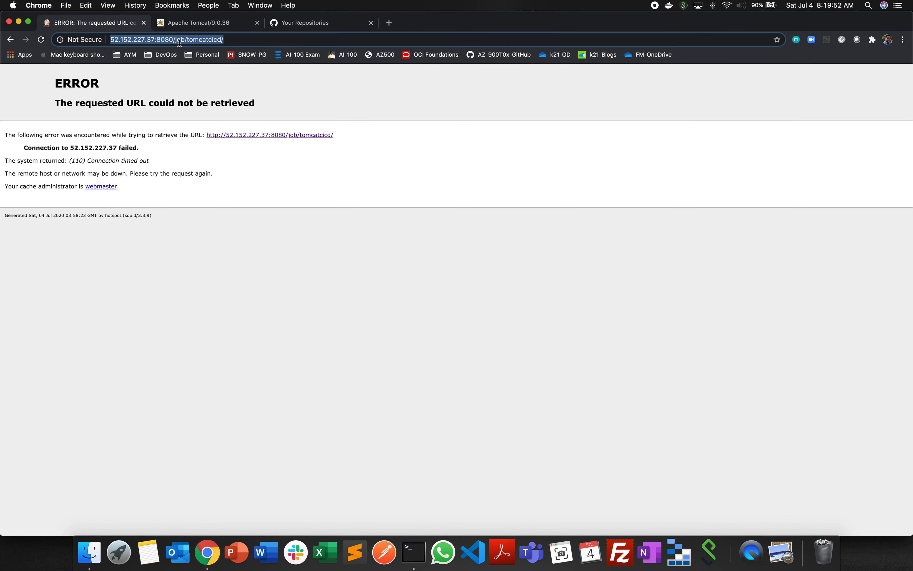
key(super+v)
text(:8080)
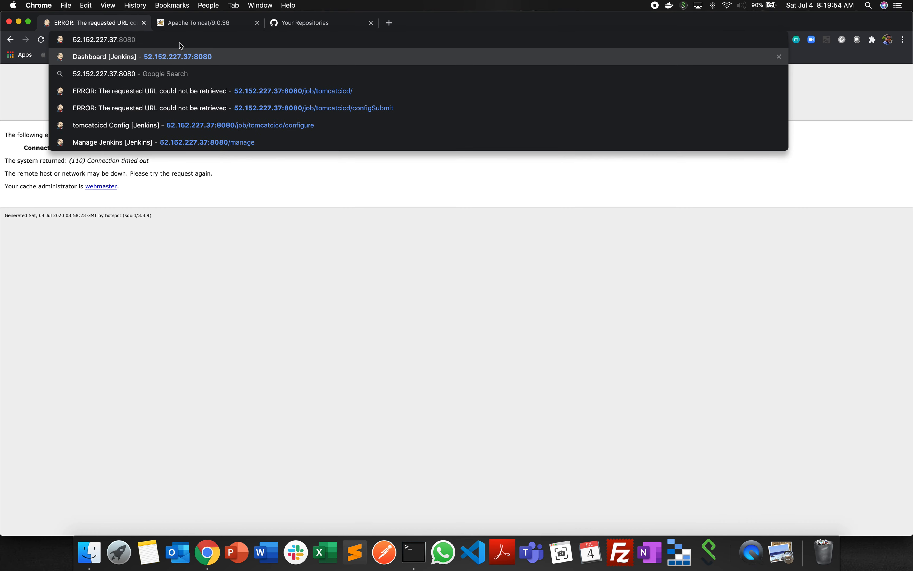
key(Return)
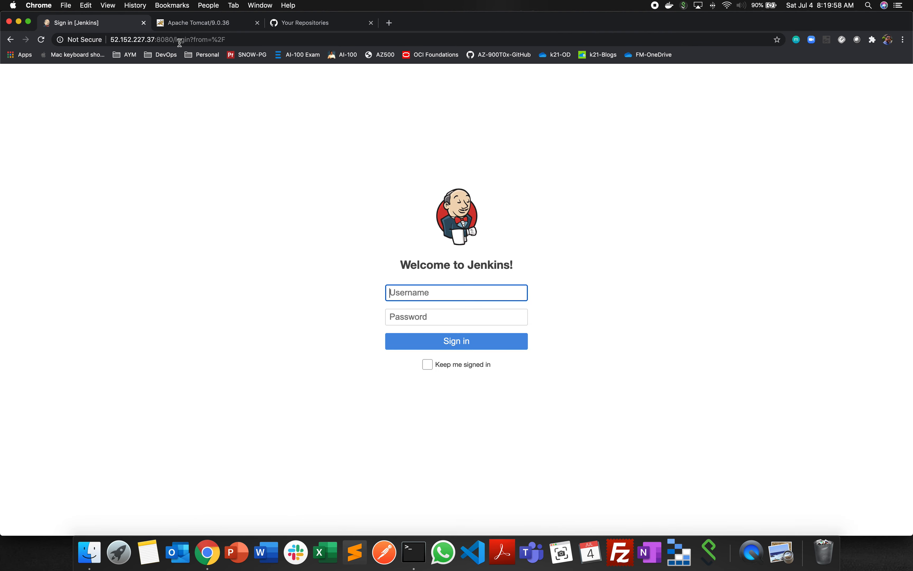
- Sign in to Jenkins with the username admin and the account password
text(admin)
key(Tab)
text(•••••••••)
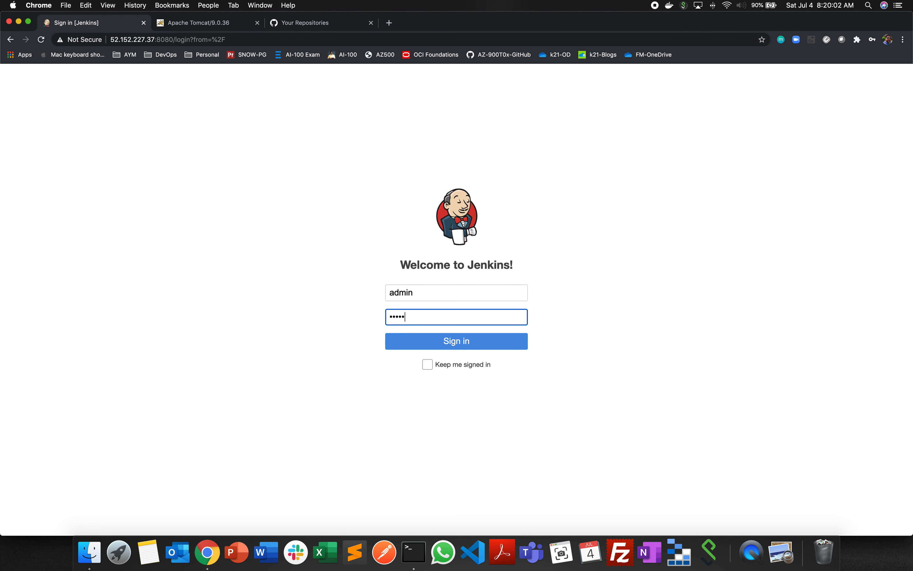
key(Return)
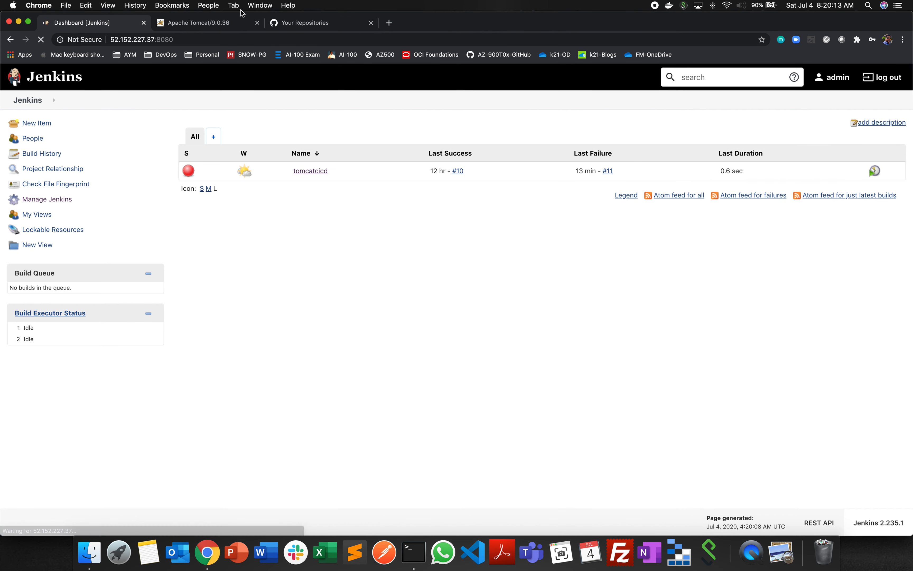
- Return to the Azure portal window and close the Tomcat, Java and Jenkins installation tutorial pages
click(260, 5)
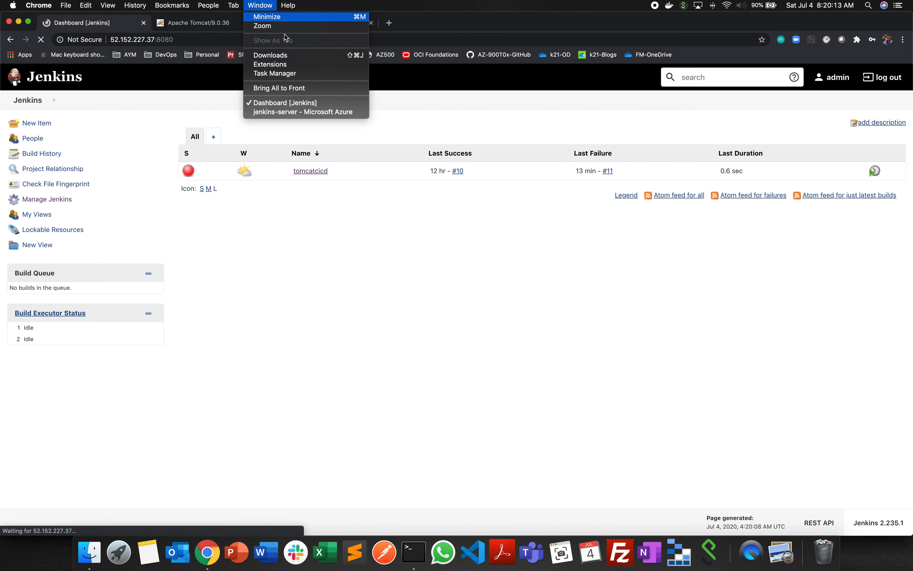
click(305, 112)
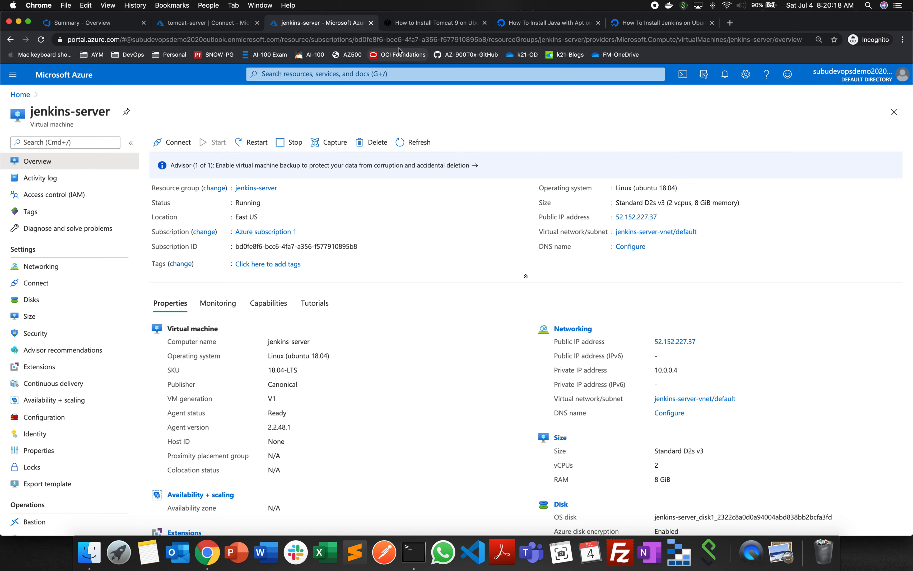
click(485, 23)
click(484, 23)
click(484, 23)
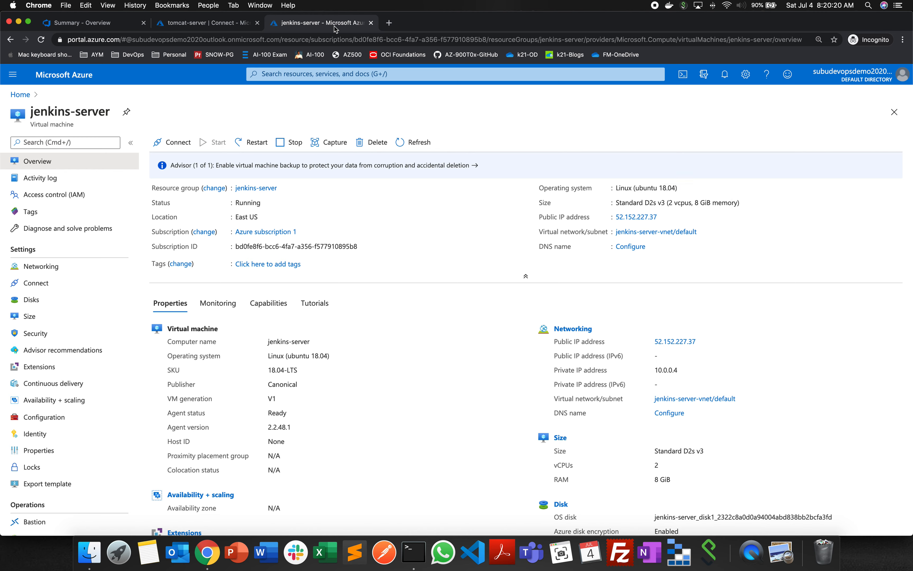
- Go to the devopsdemo1 project in Azure DevOps and open its list of pipelines
click(115, 25)
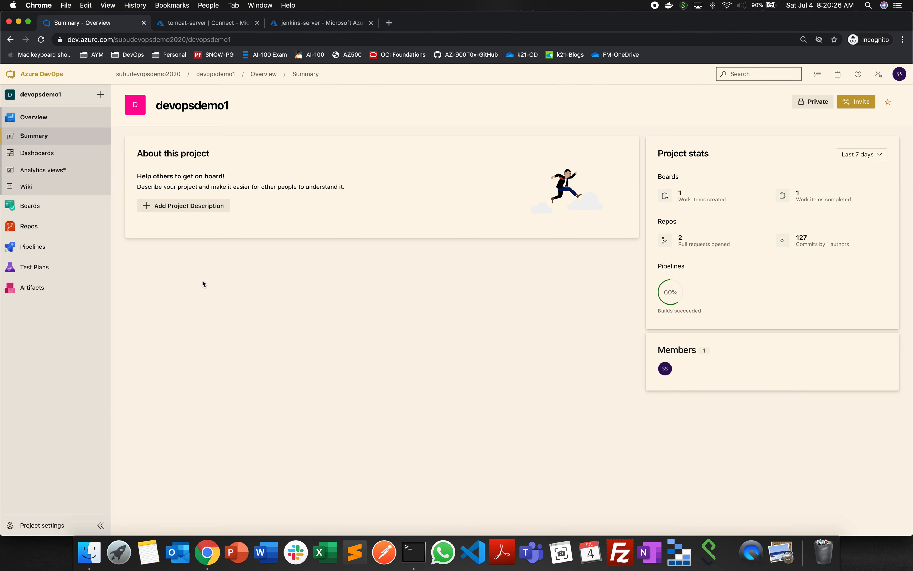
click(56, 247)
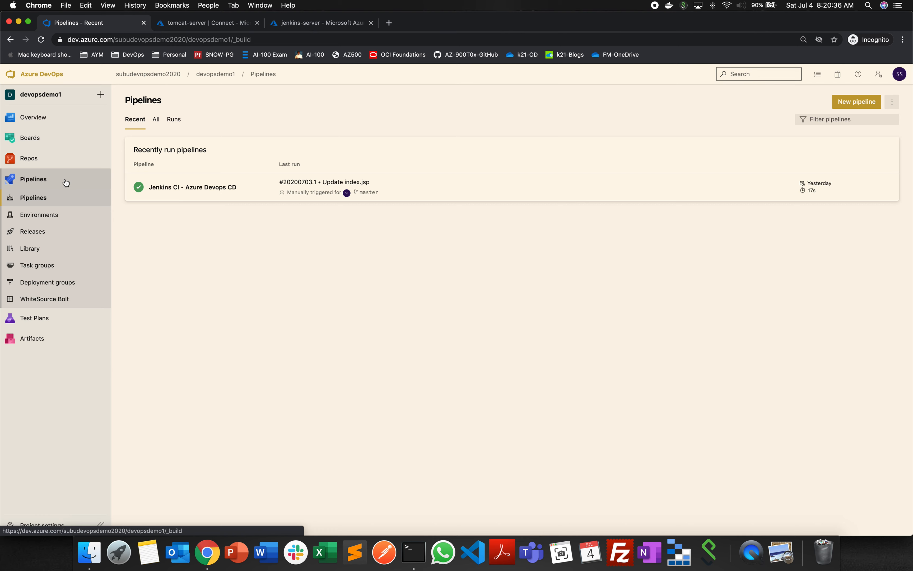
mouse_move(54, 161)
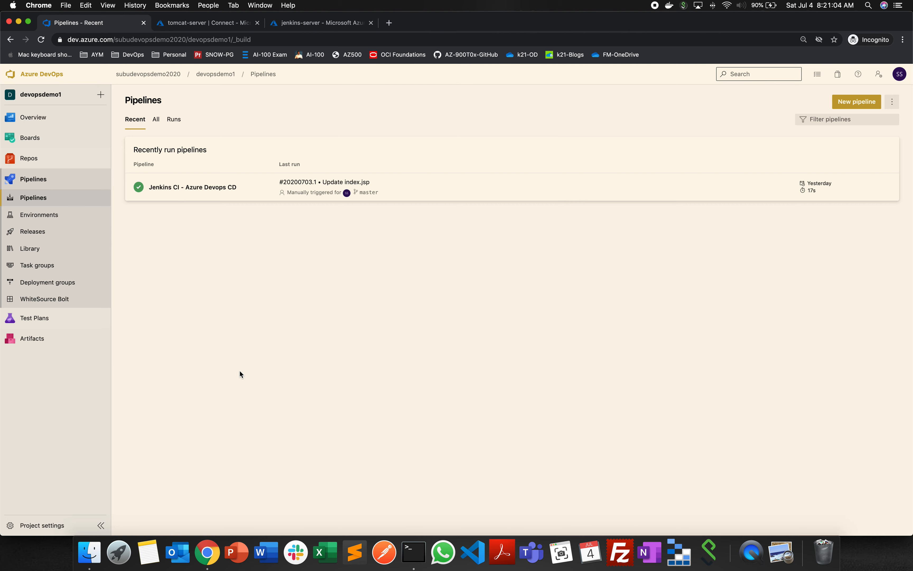
- Open the project's service connections settings and start a new service connection of the Jenkins type, ready for its server URL
click(42, 526)
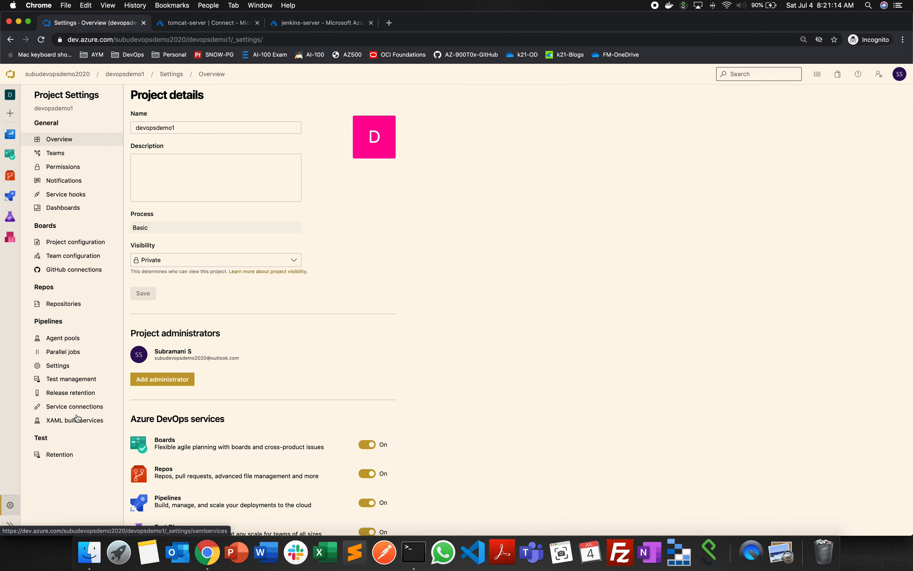
click(74, 407)
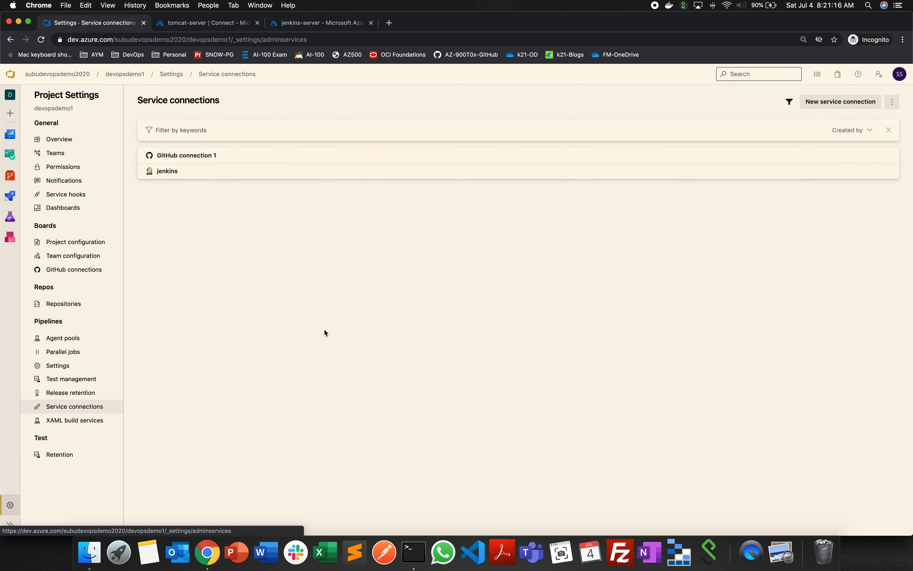
click(838, 102)
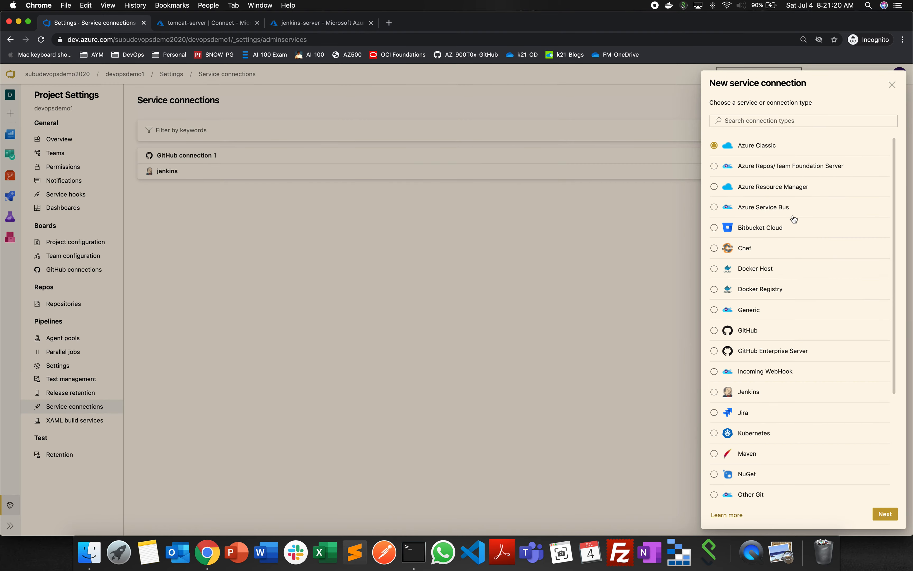
scroll(801, 312, down, 5)
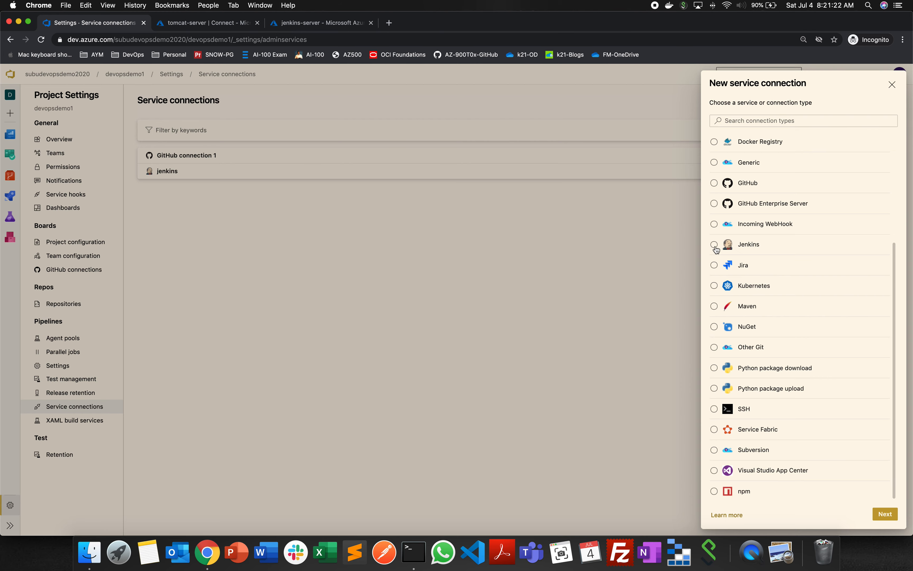
click(714, 245)
click(886, 514)
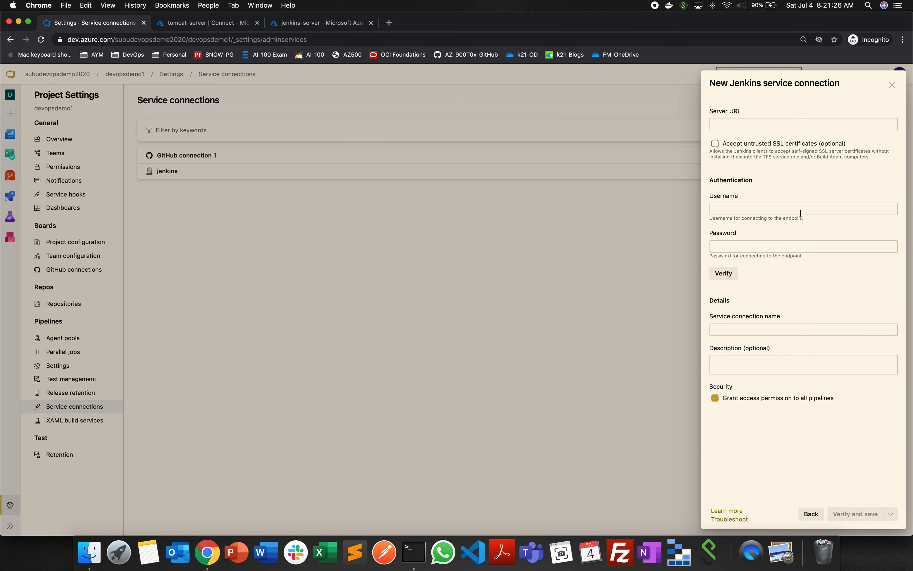
click(738, 127)
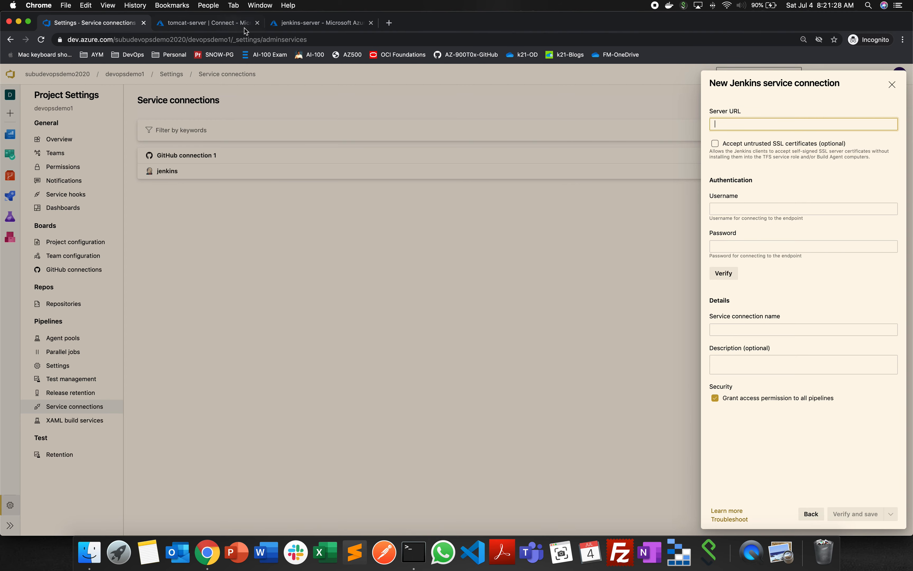
click(260, 5)
click(286, 102)
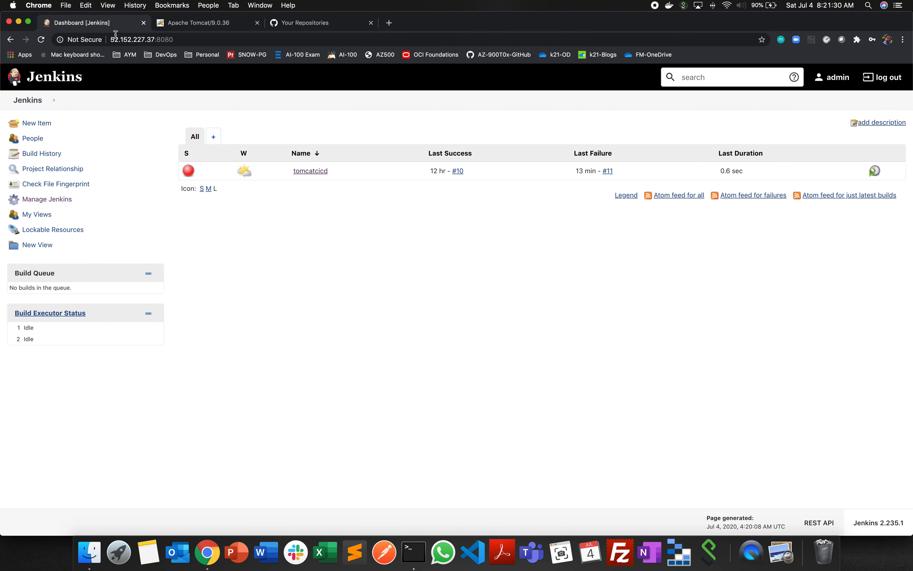
click(207, 38)
key(super+c)
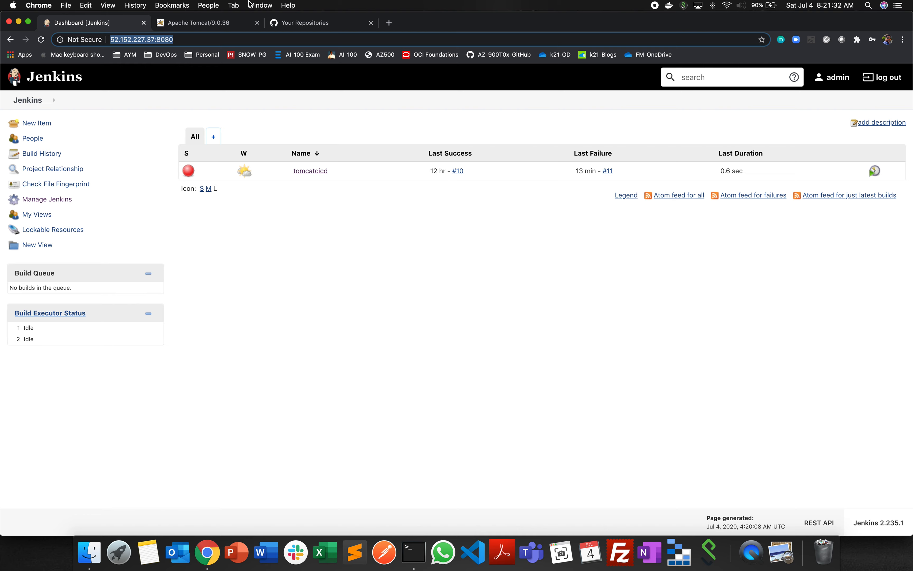
click(260, 6)
click(294, 112)
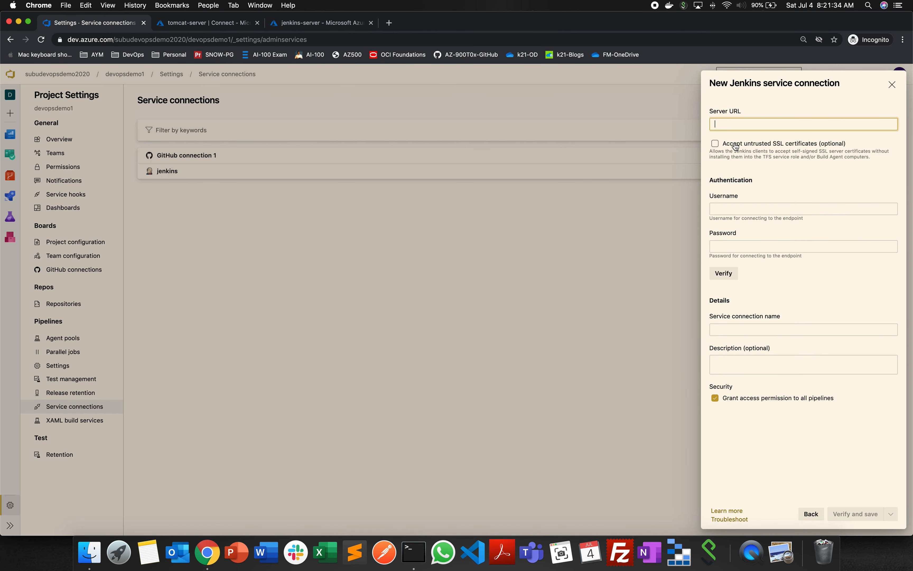
key(super+v)
- Fill in the username admin and the Jenkins account password, and verify the connection
click(752, 205)
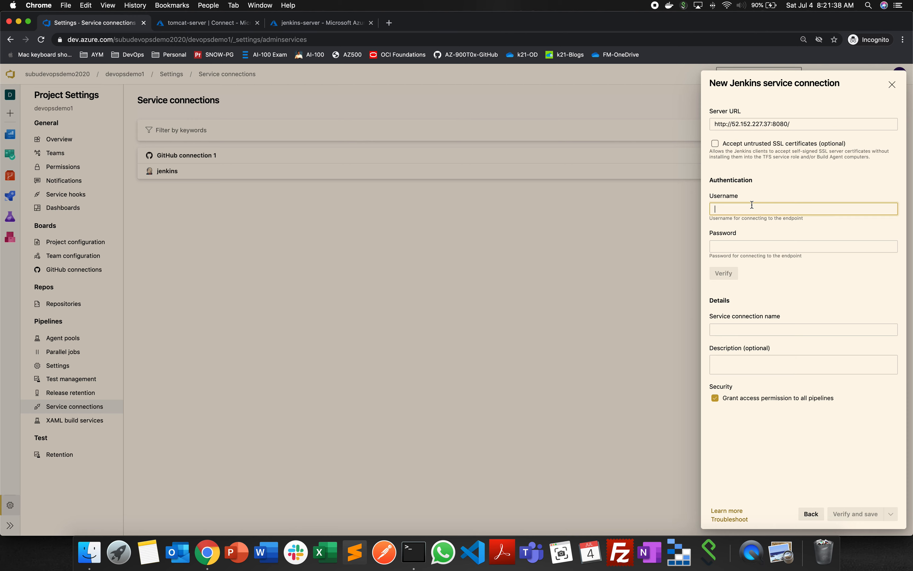
text(admin)
key(Tab)
text(a•)
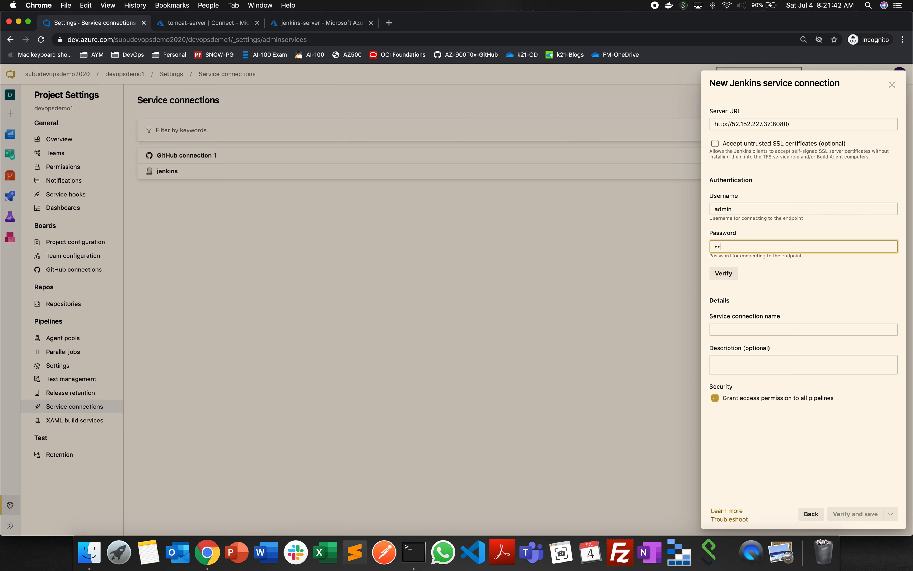
text(••••)
click(723, 273)
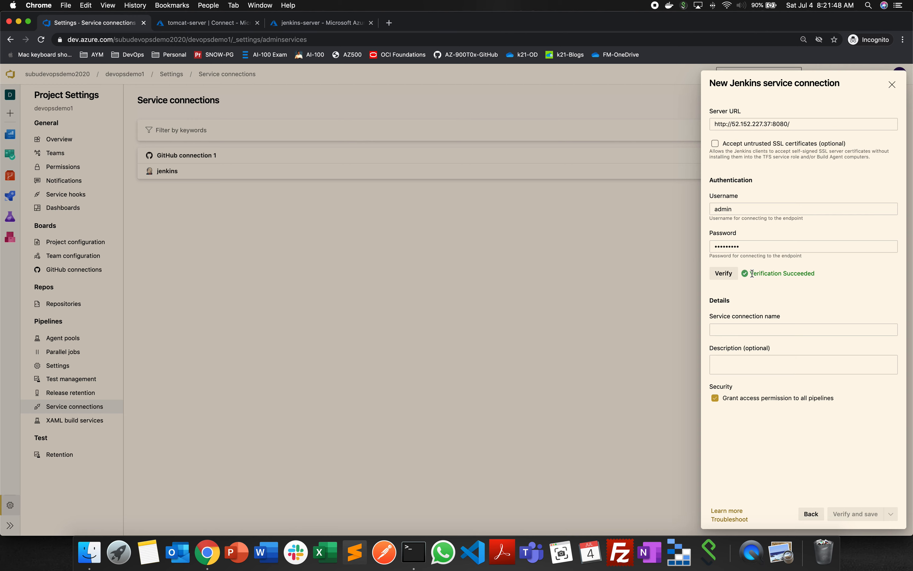
drag(753, 273, 820, 273)
click(837, 274)
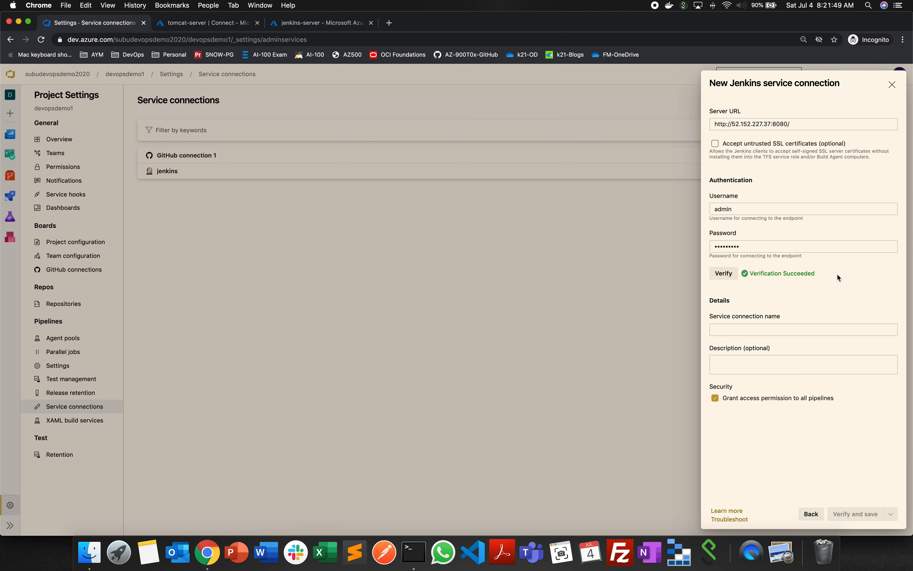
- Name the service connection jenkins1 and close the form without saving it
click(741, 331)
text(jenki)
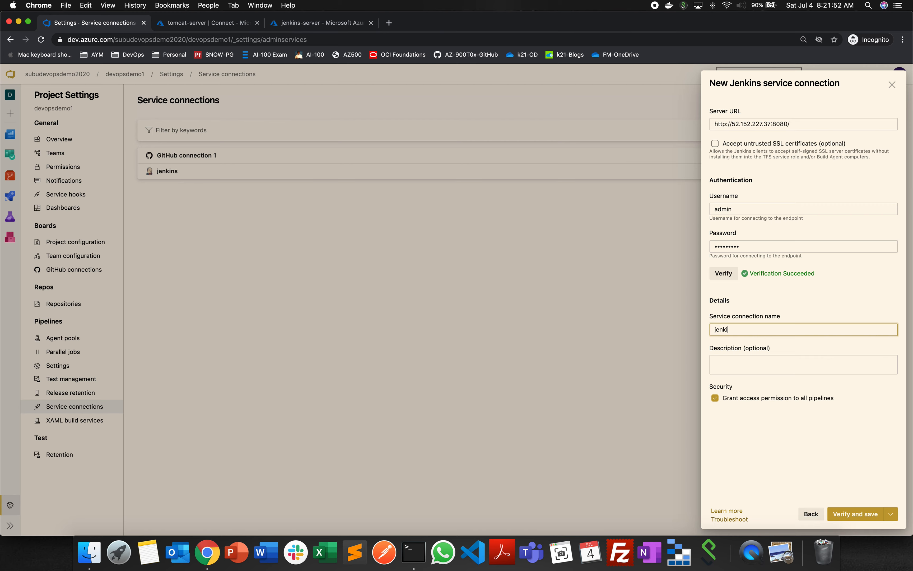
text(ns1)
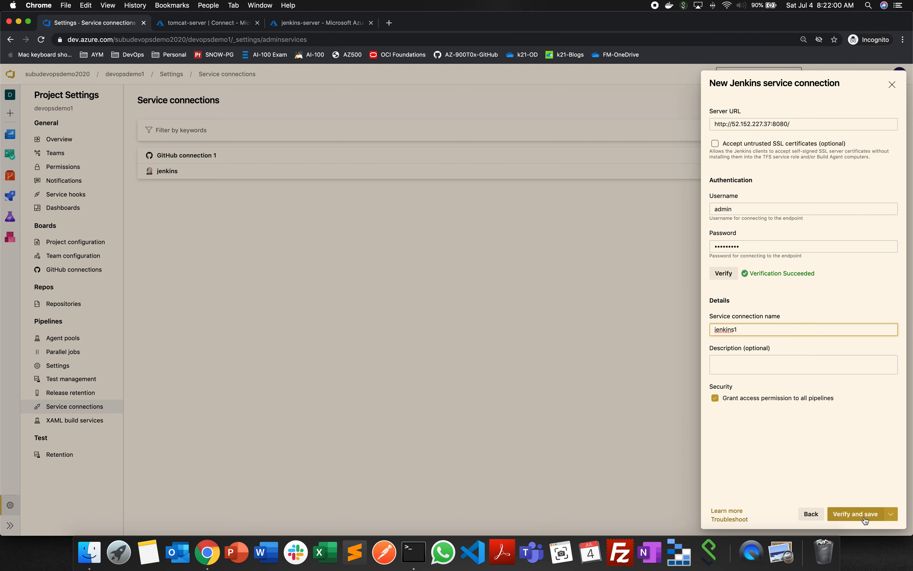
click(892, 85)
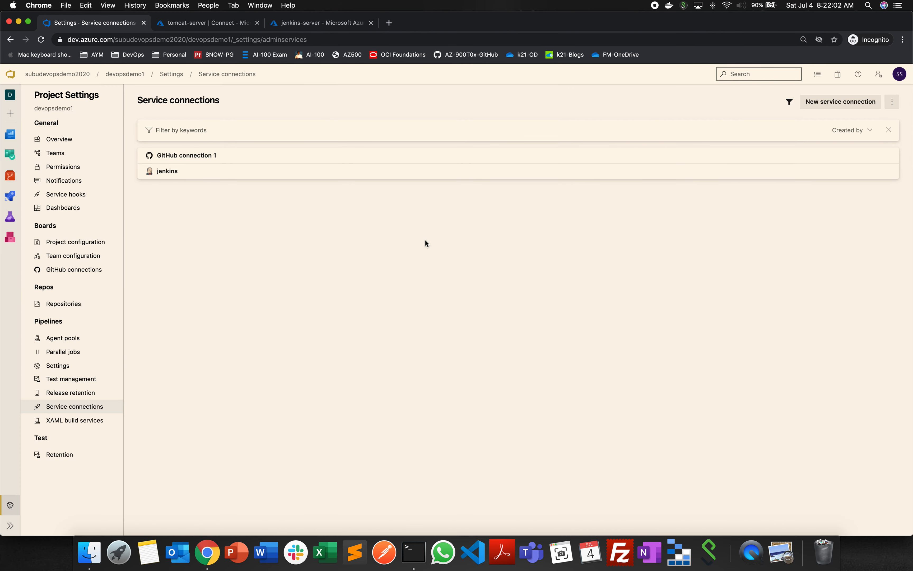
- View the existing jenkins service connection, and start a new service hooks subscription for the Jenkins service
click(162, 171)
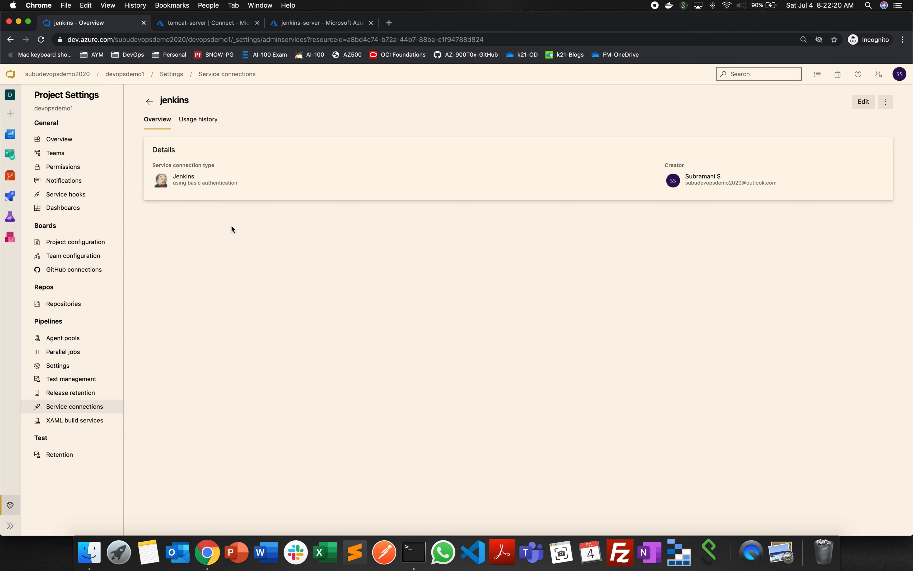
click(79, 193)
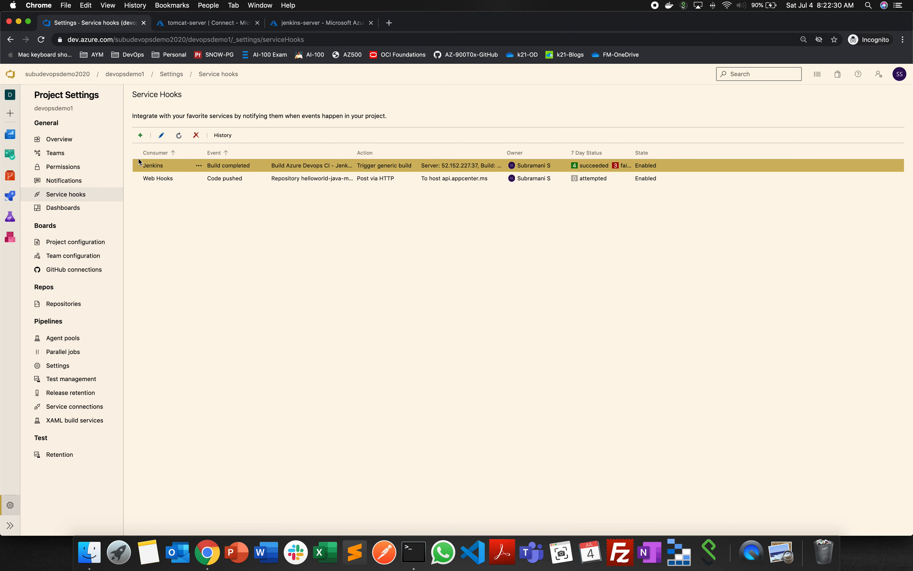
click(140, 135)
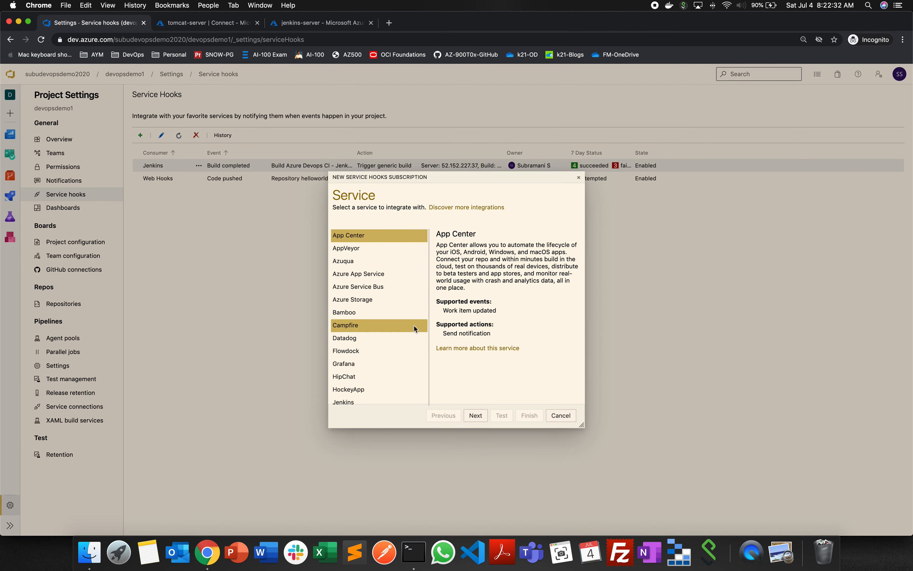
scroll(400, 330, down, 5)
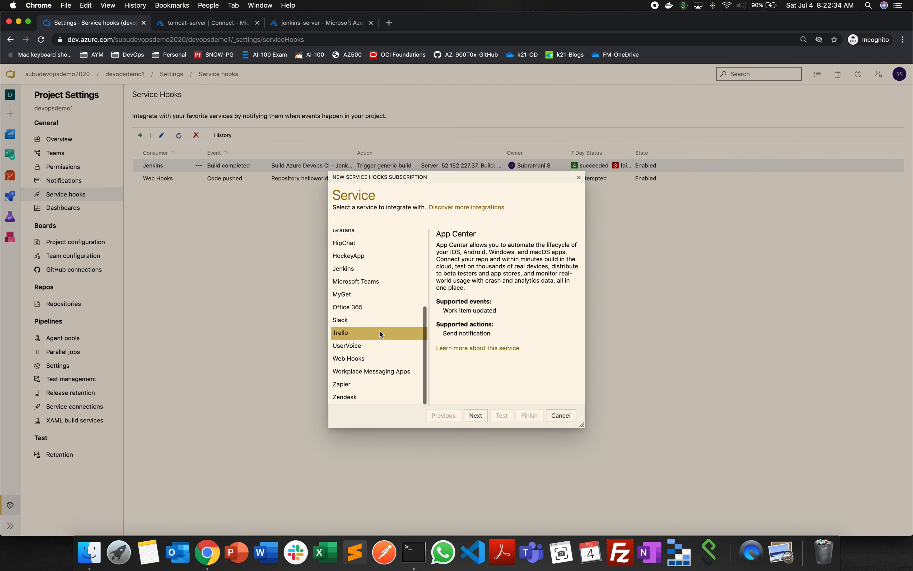
scroll(378, 323, down, 1)
click(356, 271)
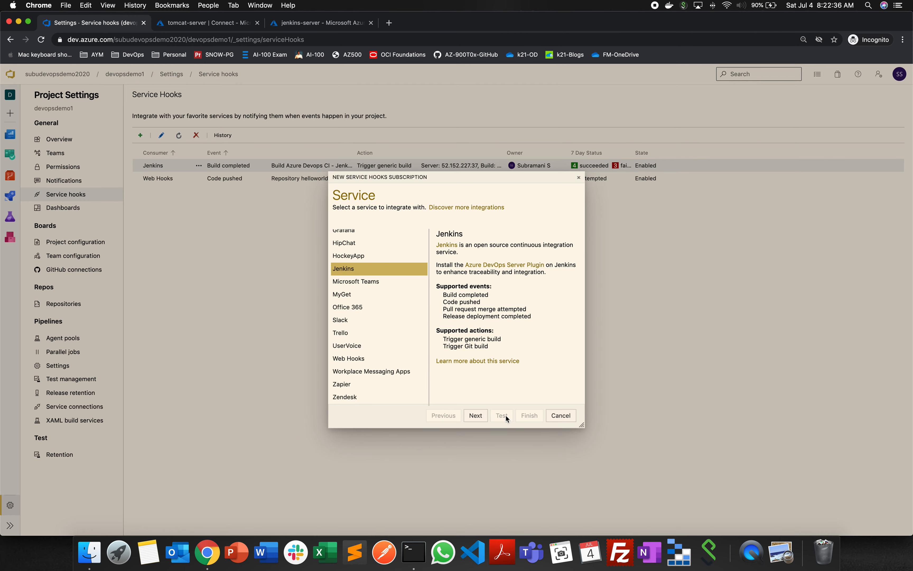
click(475, 415)
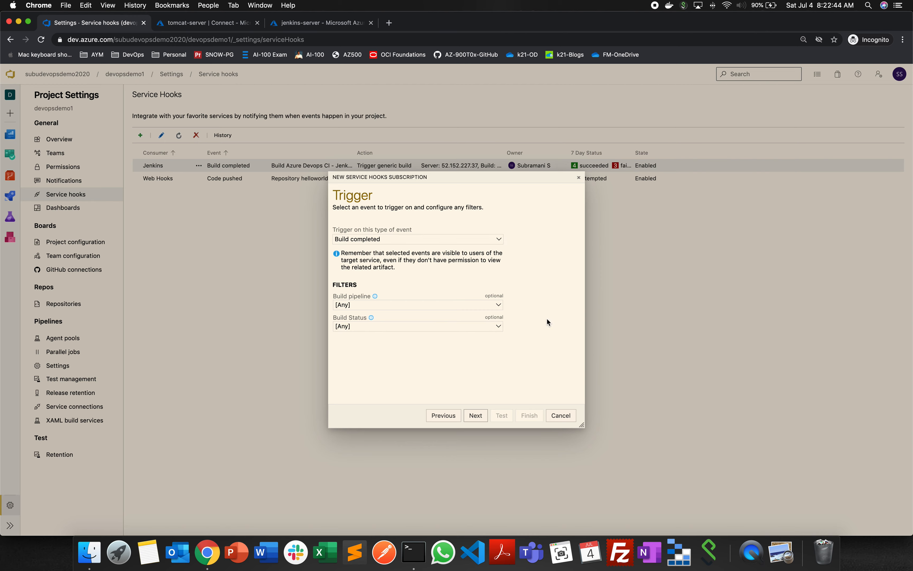
- Filter the Build completed trigger to the pipeline Azure Devops CI - Jenkins CD with build status Succeeded, and continue to the action settings
click(498, 305)
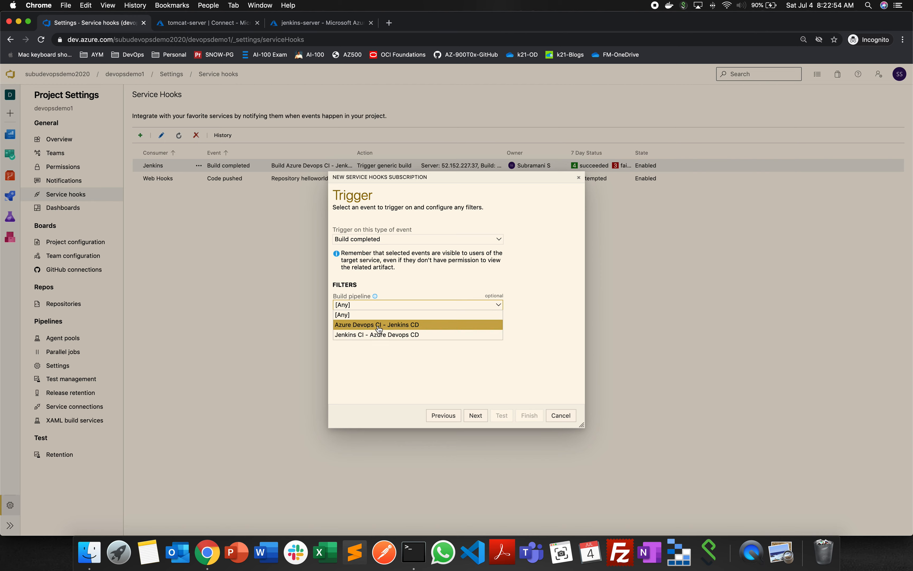
click(426, 328)
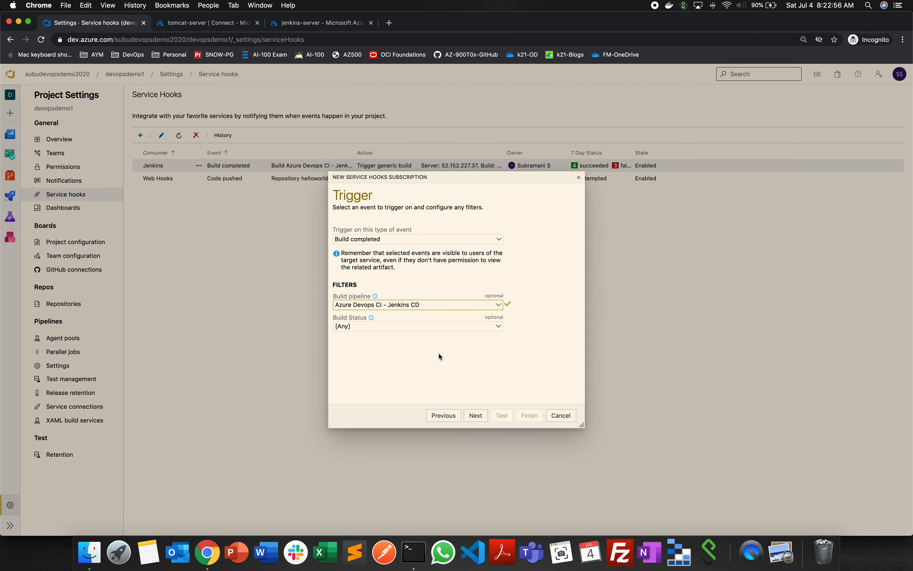
click(430, 329)
click(379, 348)
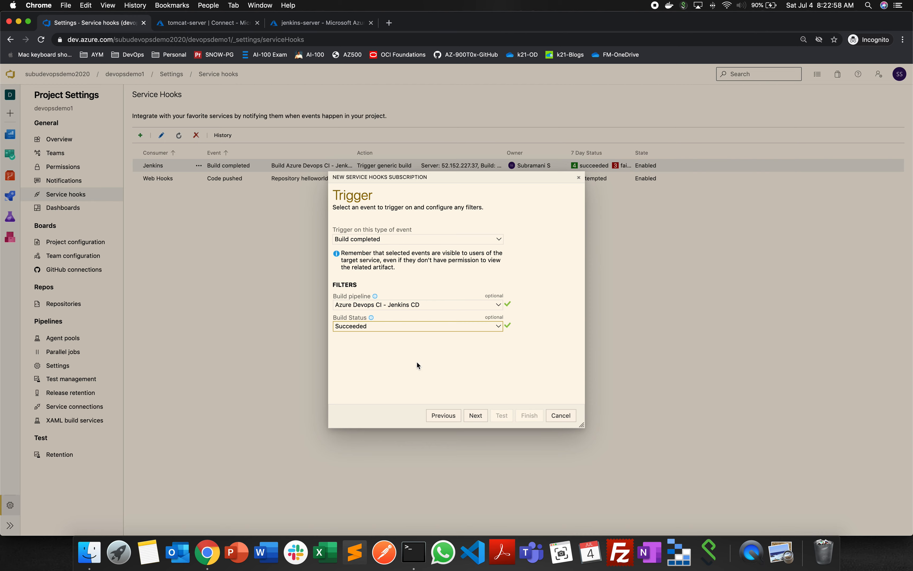
click(414, 355)
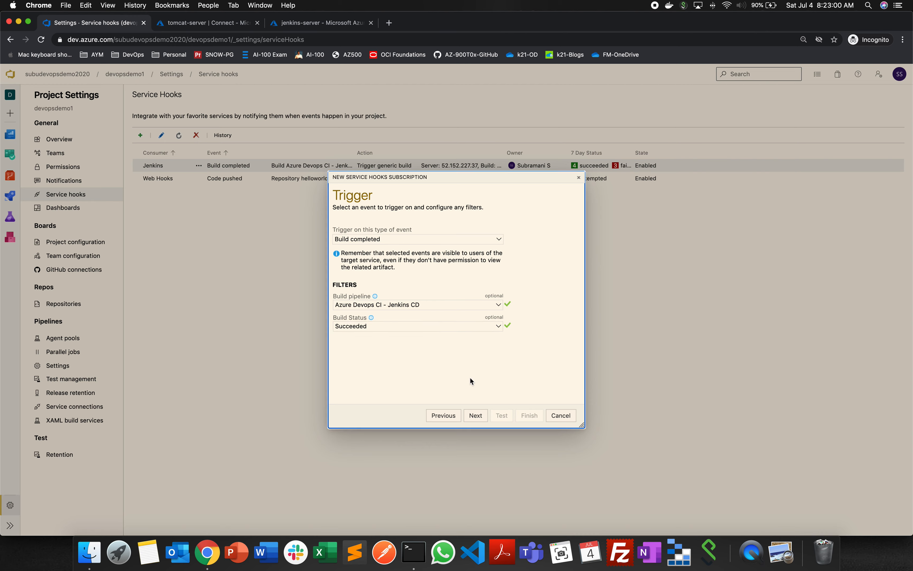
click(475, 419)
click(370, 303)
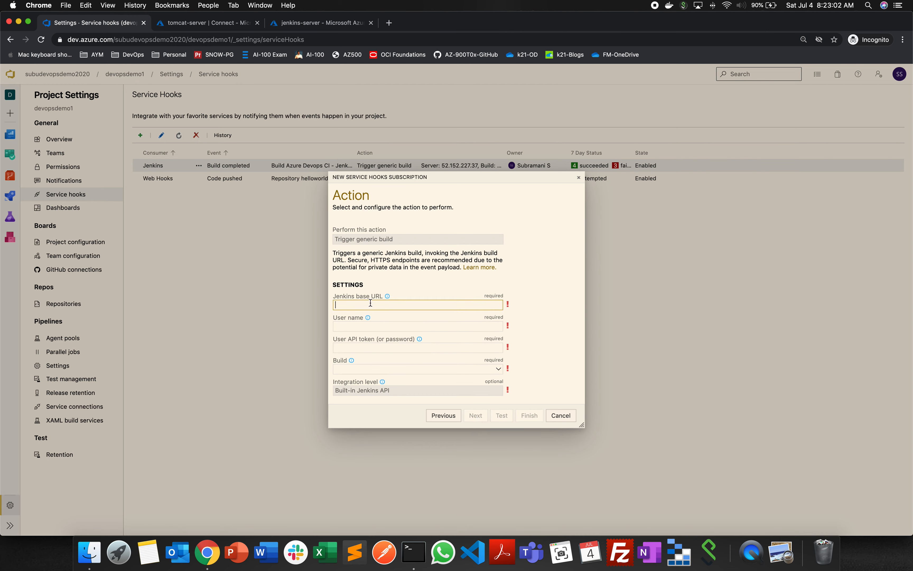
text(http://52.152.227.37:8080/)
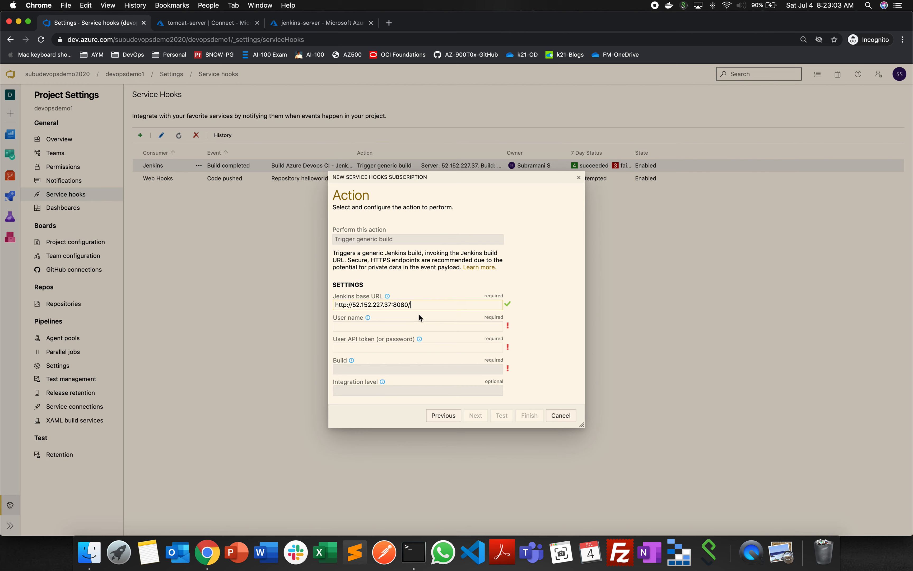
click(536, 314)
click(345, 325)
text(admin)
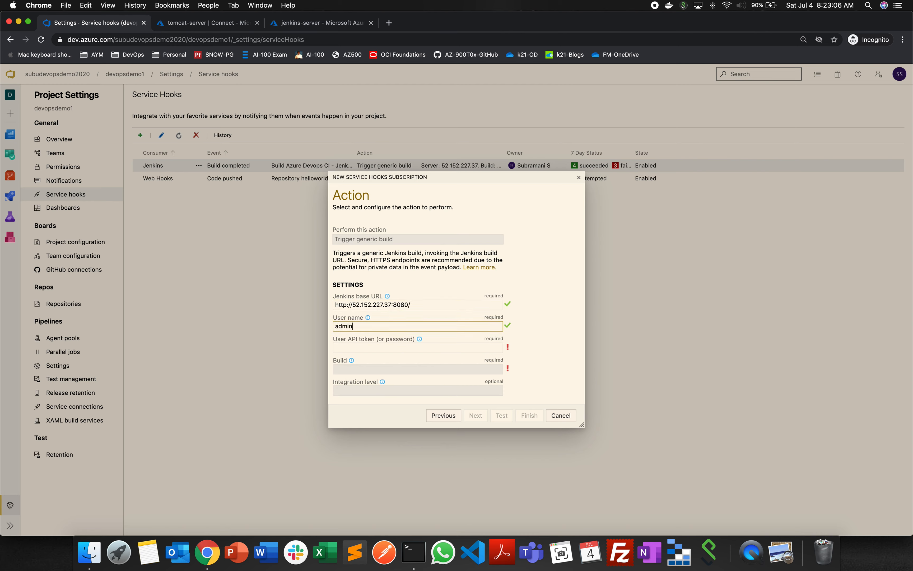
key(Tab)
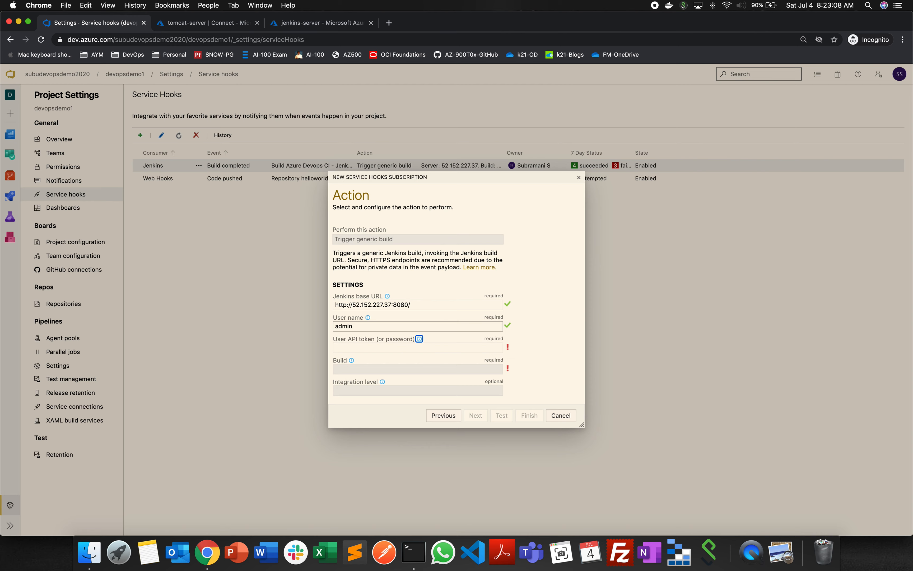
key(Tab)
text(•••••••••)
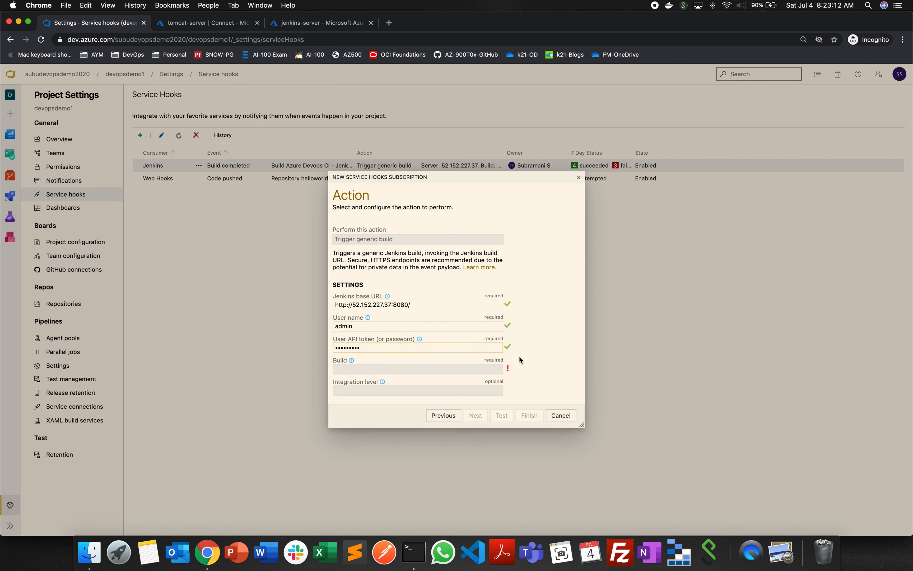
click(545, 362)
- Review the build, integration level and optional build parameter settings, and cancel the new subscription
scroll(546, 361, down, 3)
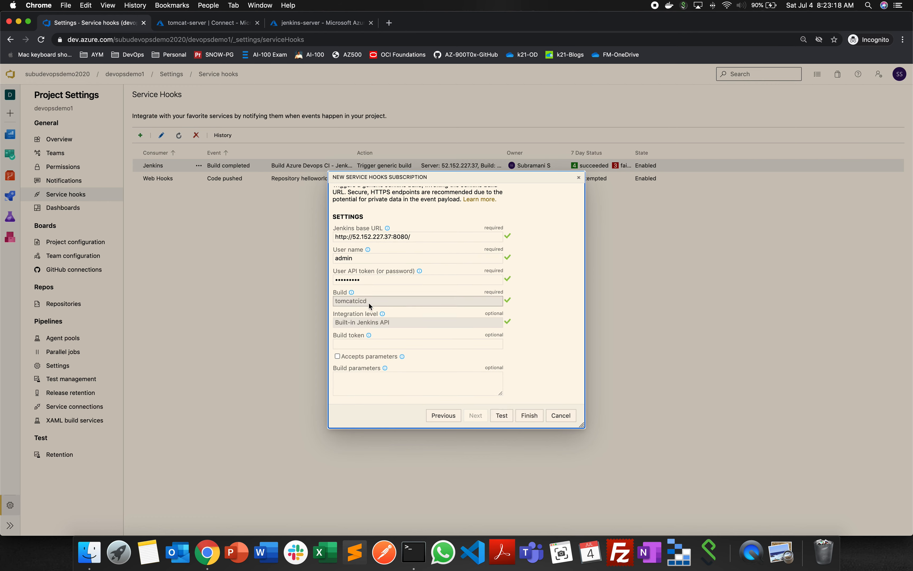
scroll(369, 302, up, 1)
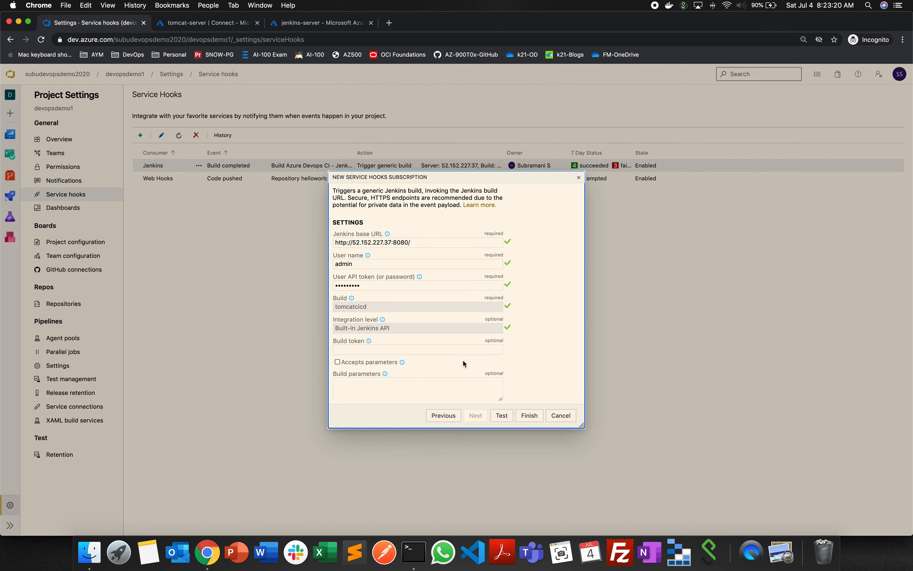
scroll(463, 360, down, 1)
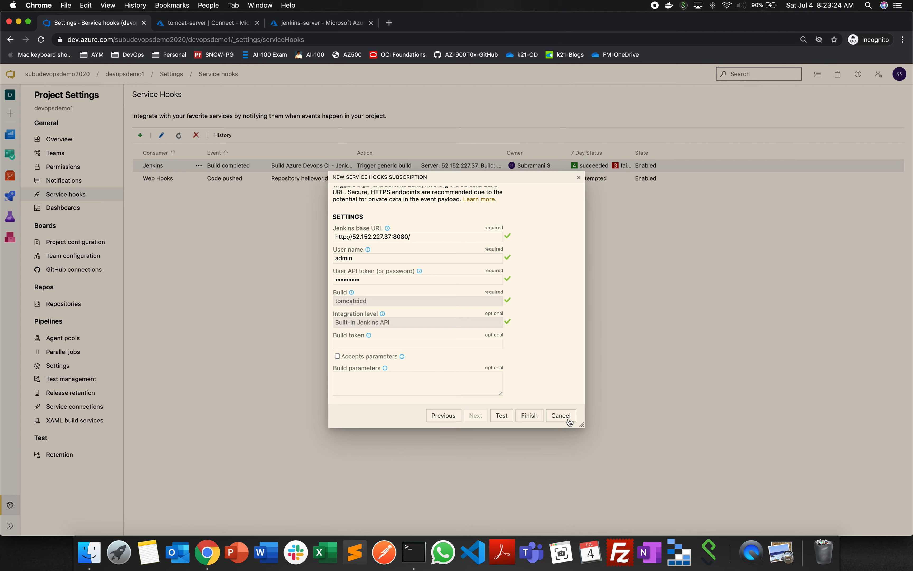
click(560, 415)
click(489, 325)
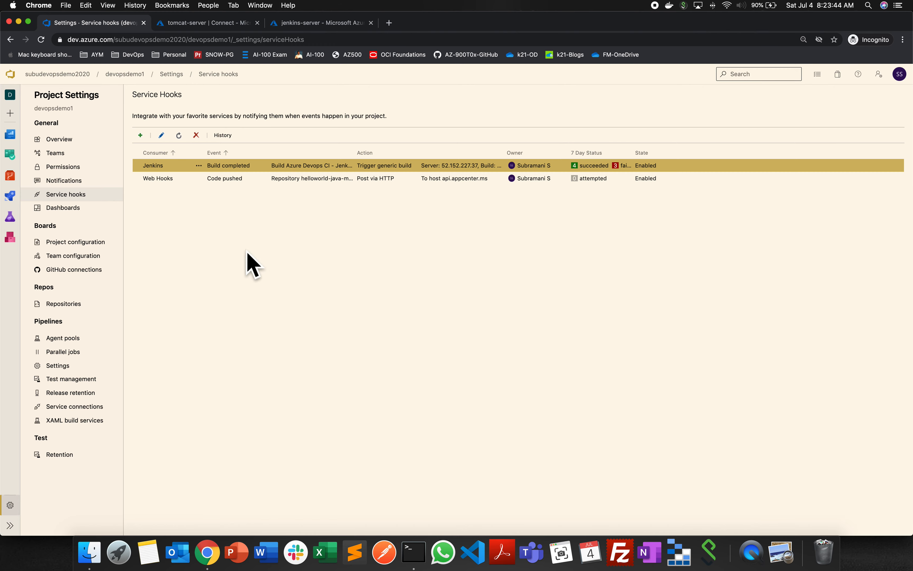
- Go to the project's pipelines and start a new pipeline without YAML using the classic editor
mouse_move(10, 196)
click(38, 207)
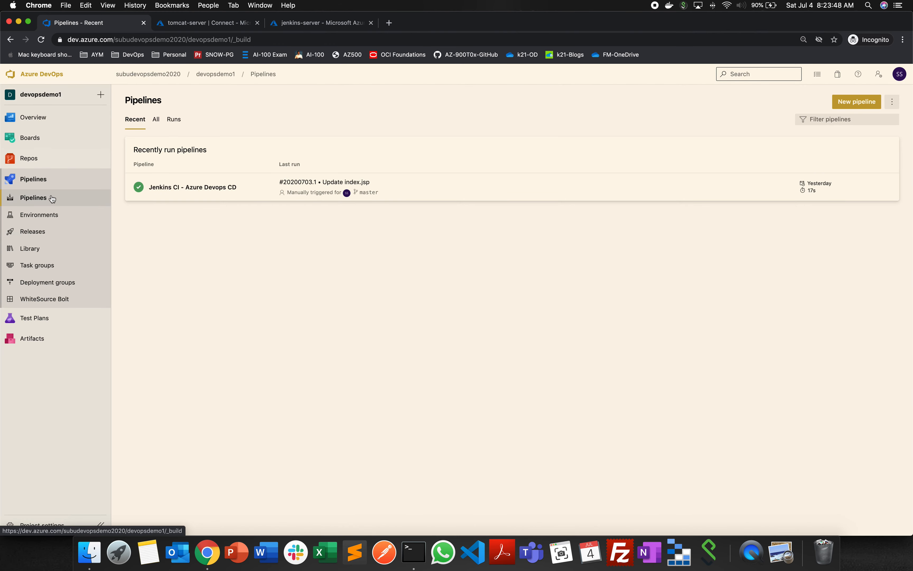
click(51, 198)
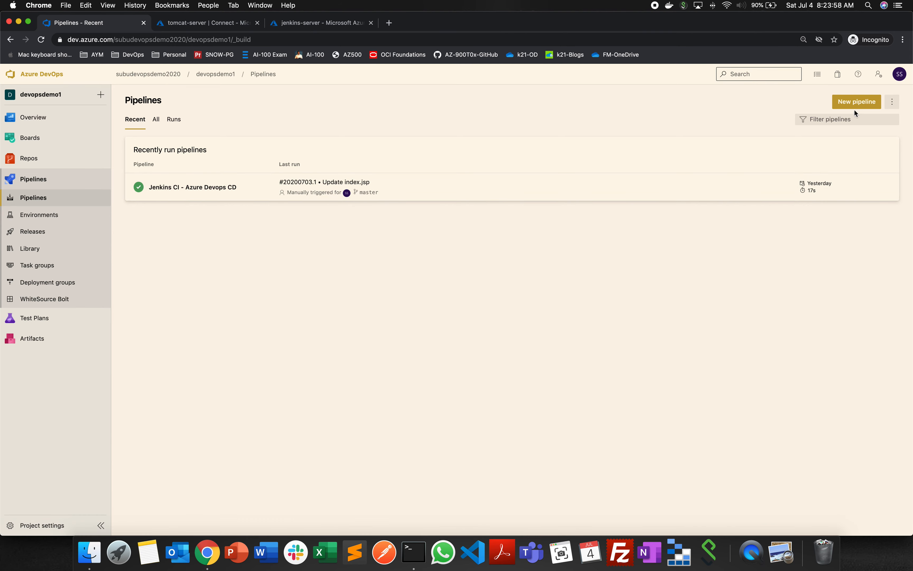
click(860, 102)
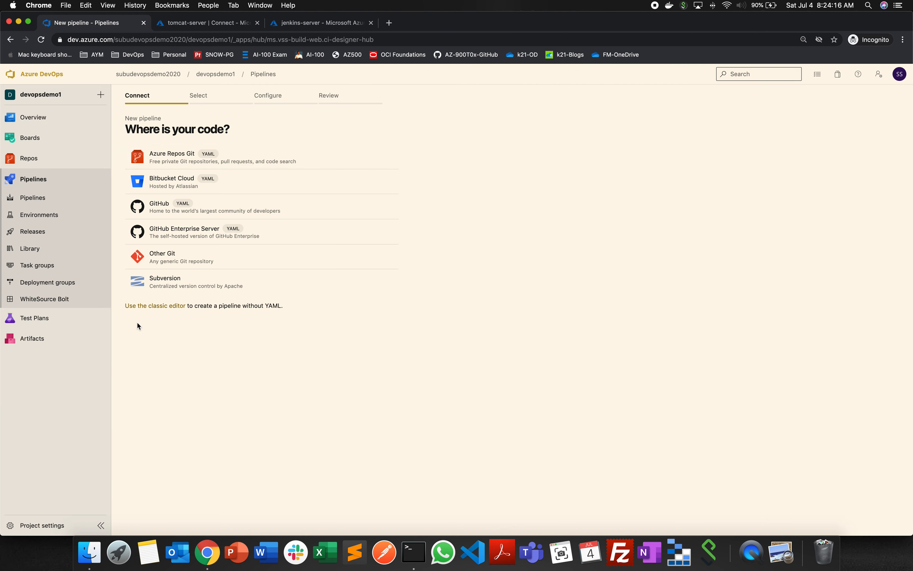
drag(121, 306, 304, 309)
click(171, 326)
click(168, 314)
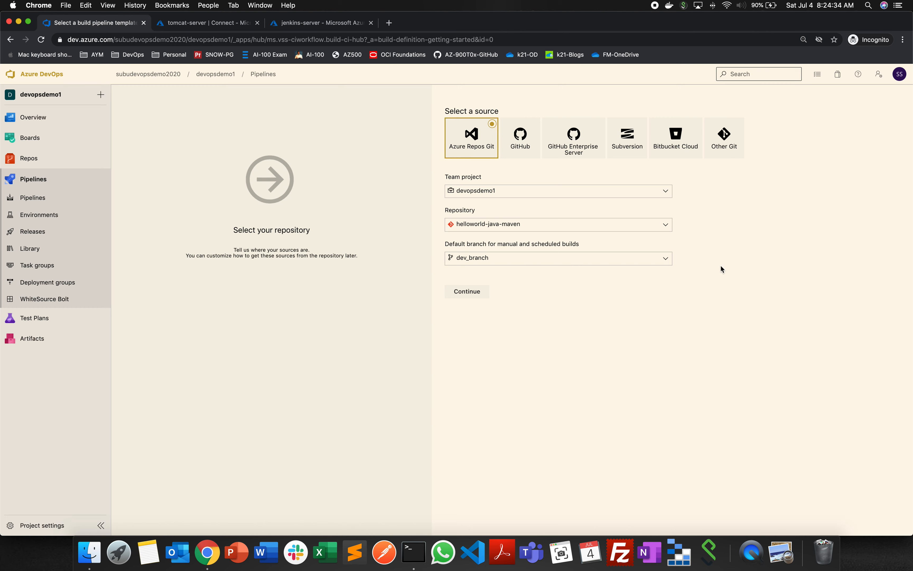
- Choose GitHub as the pipeline source and check the alternatives for its authorized connection
click(526, 151)
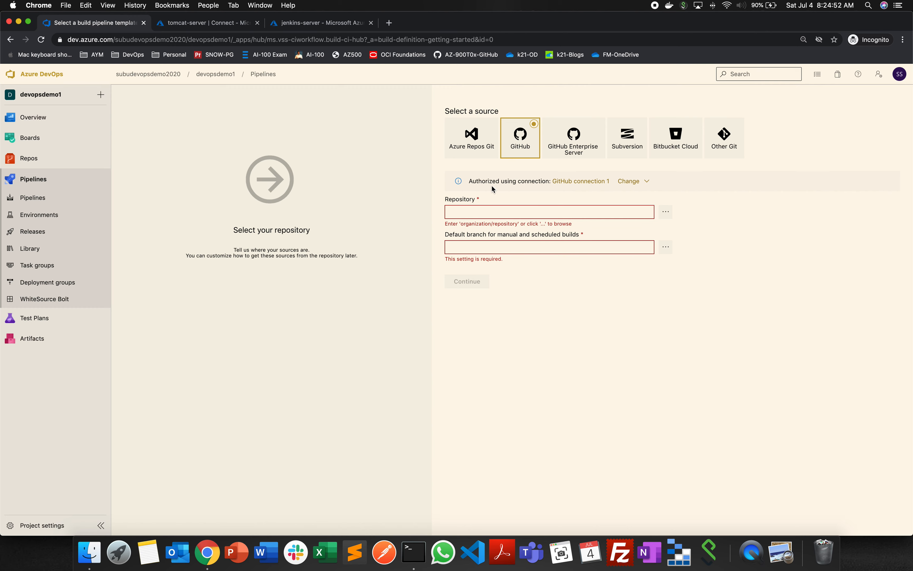
drag(469, 181, 645, 184)
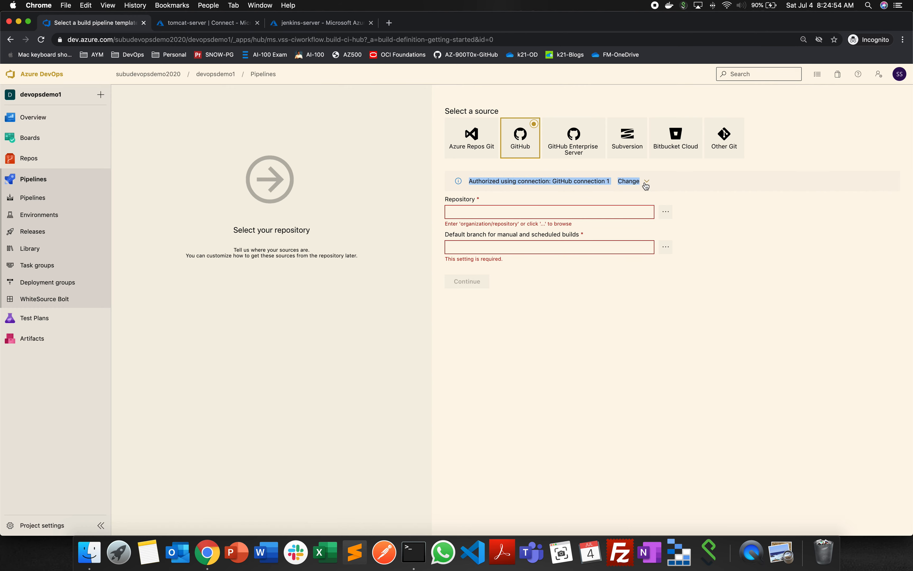
click(773, 240)
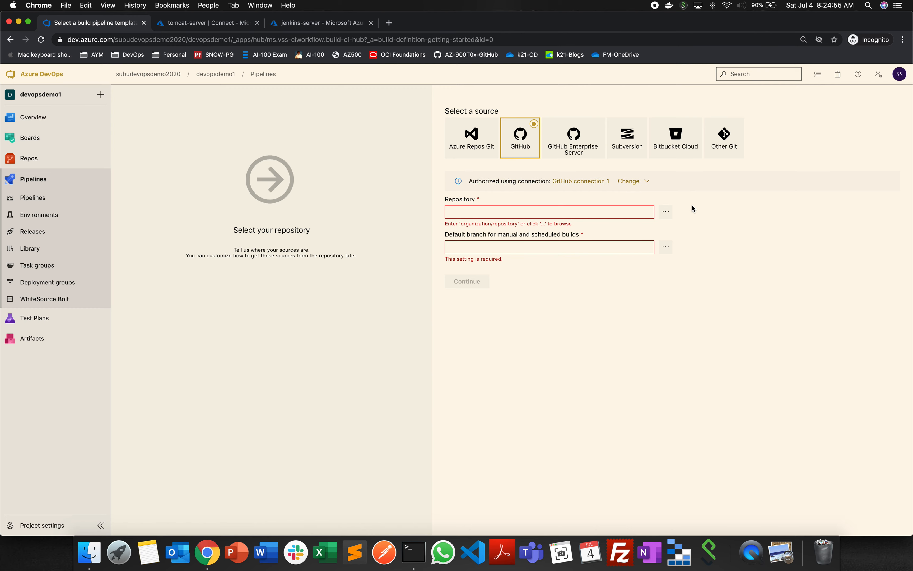
click(648, 182)
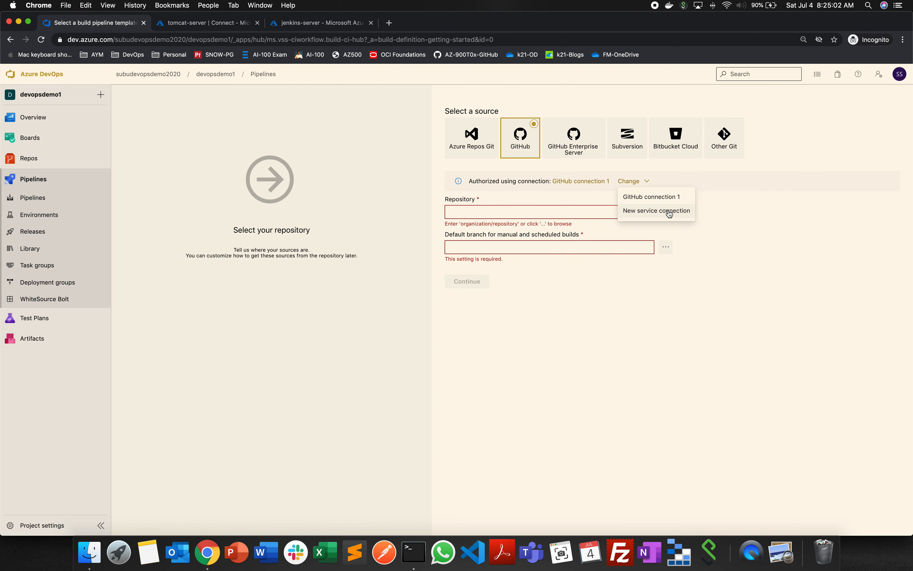
click(756, 236)
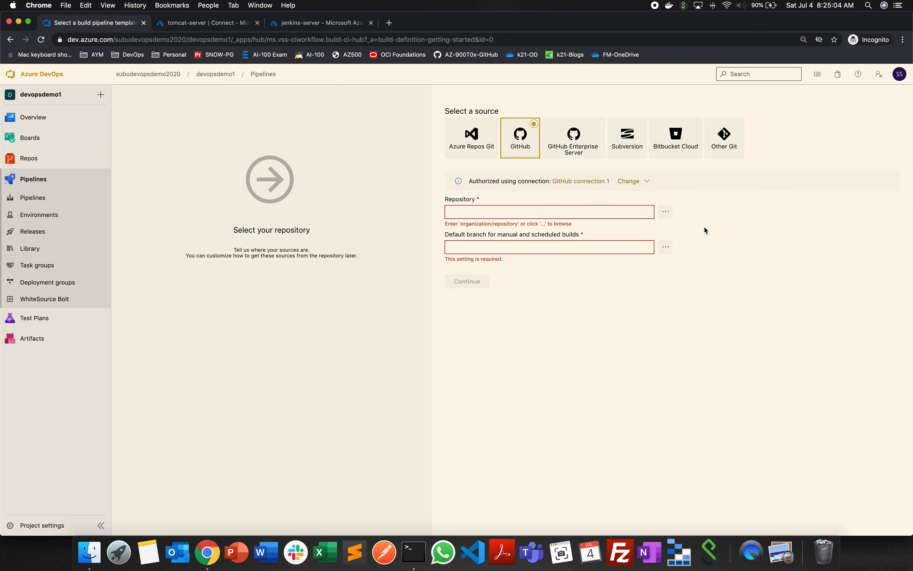
- Filter the GitHub repositories by hello and select the hello-world repository
click(666, 211)
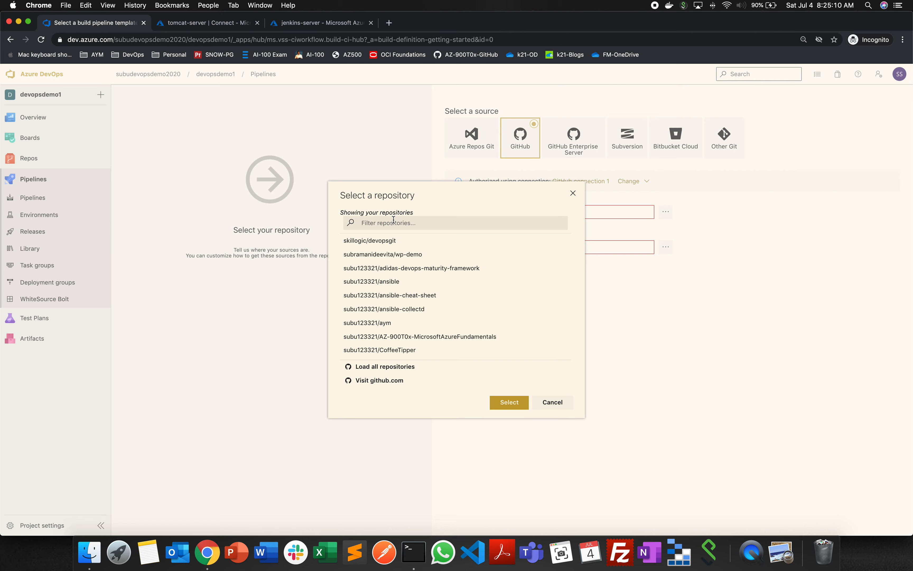
text(he)
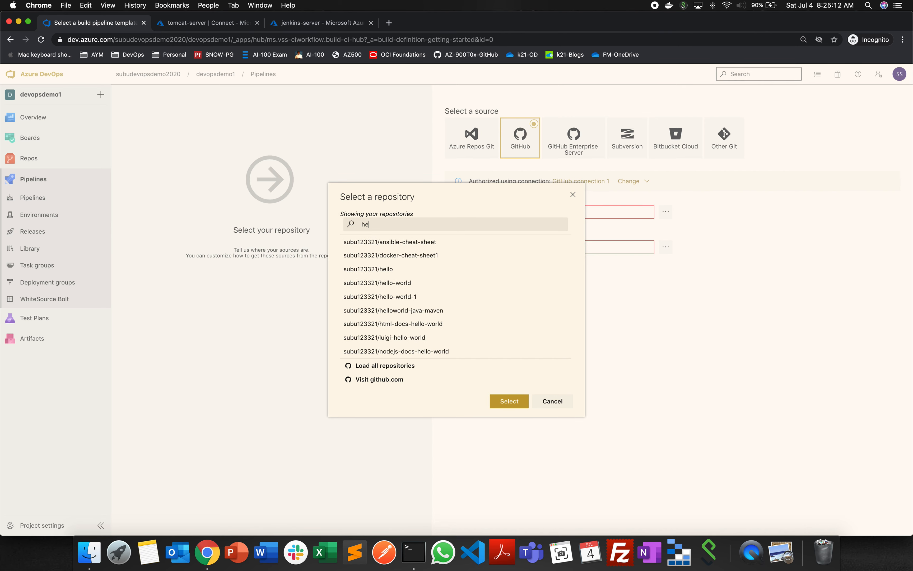
text(lo)
key(BackSpace)
key(BackSpace)
text(loo)
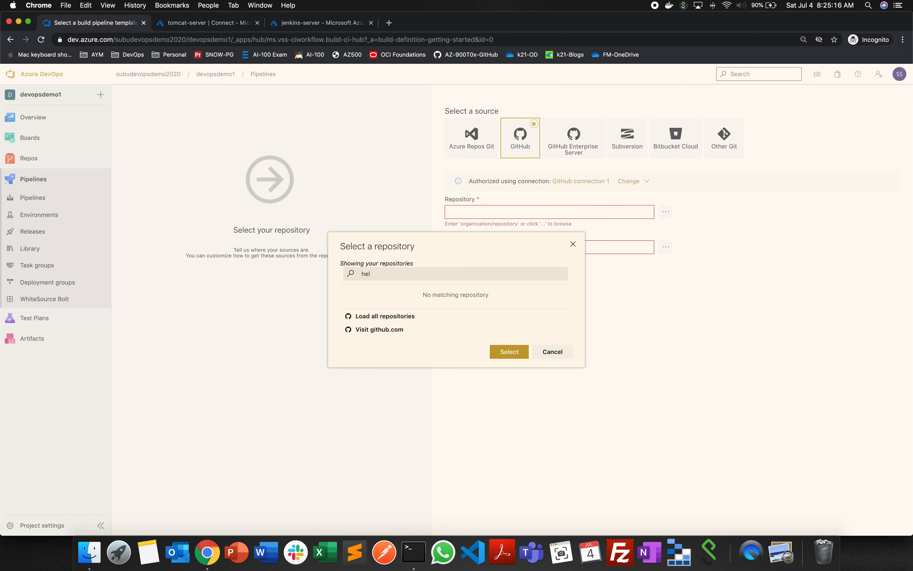
text(lo)
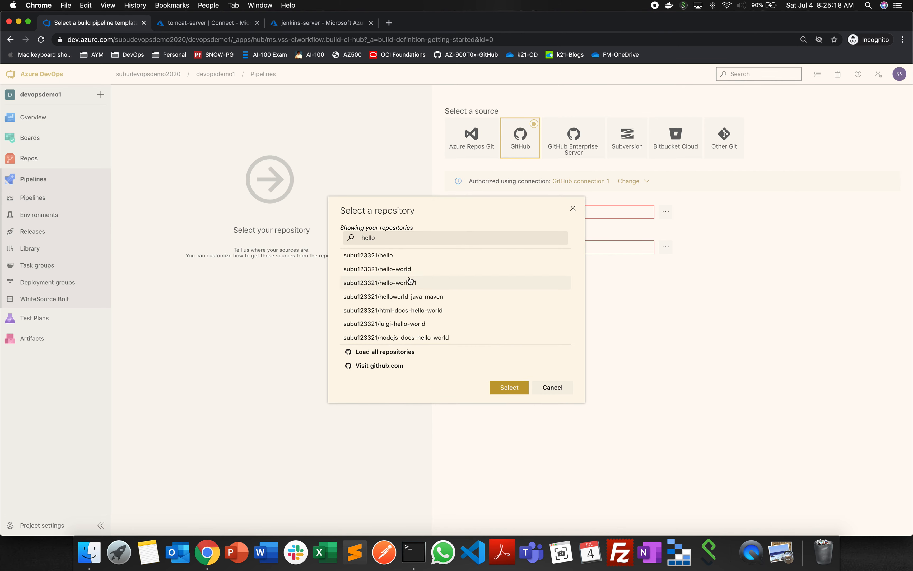
click(406, 269)
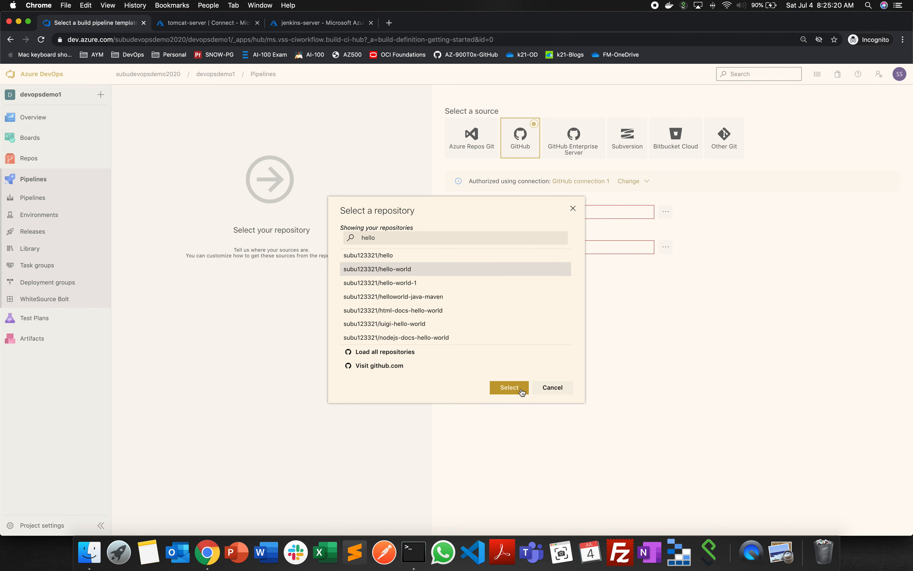
click(509, 388)
- Select master as the default branch for manual and scheduled builds, and continue to the templates
click(666, 239)
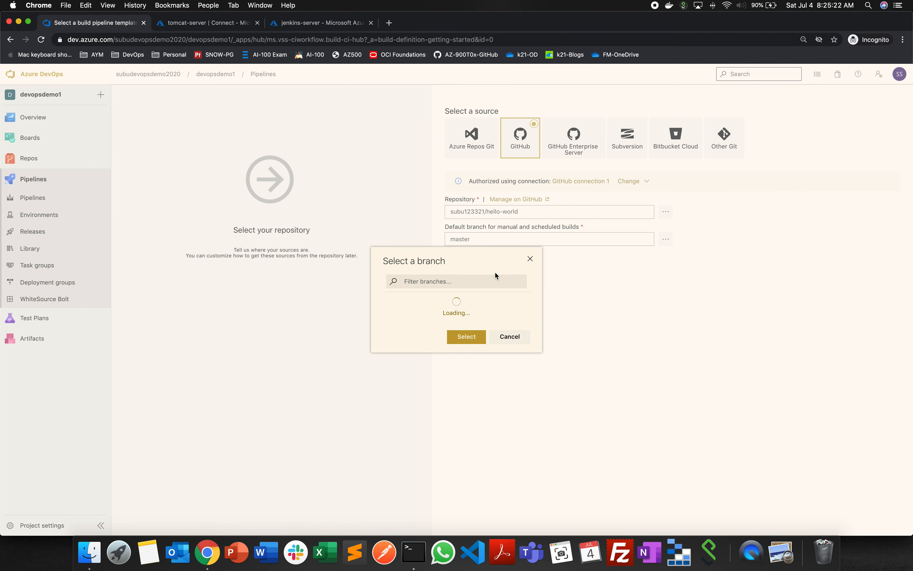
click(418, 309)
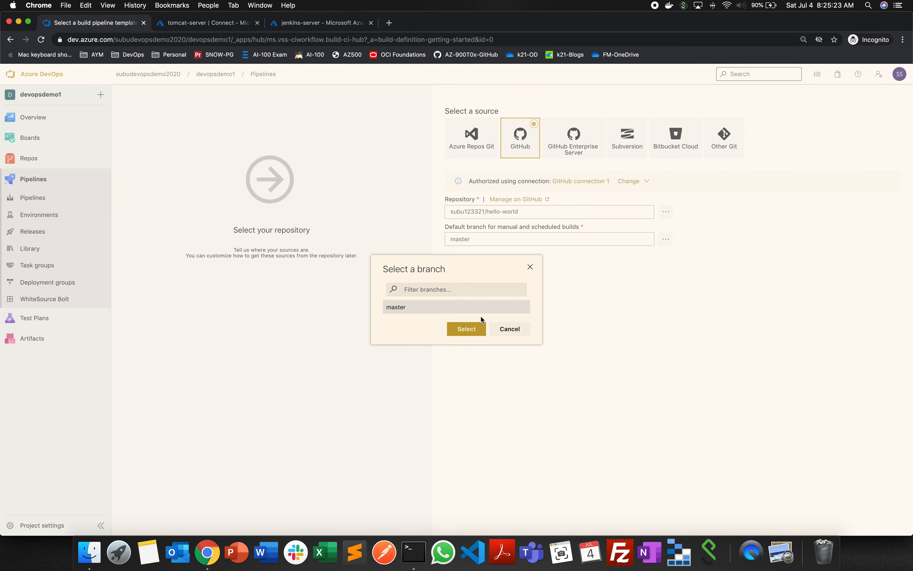
click(473, 331)
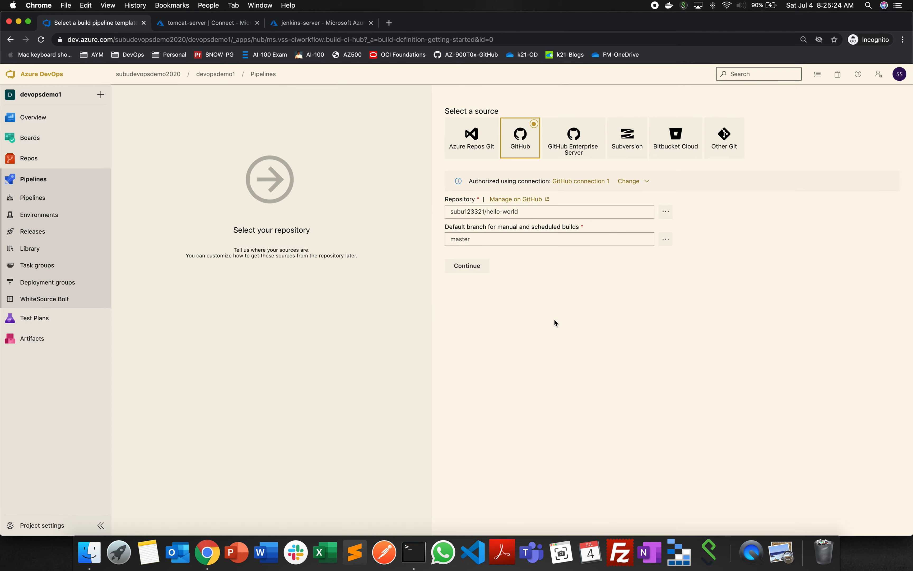
click(474, 266)
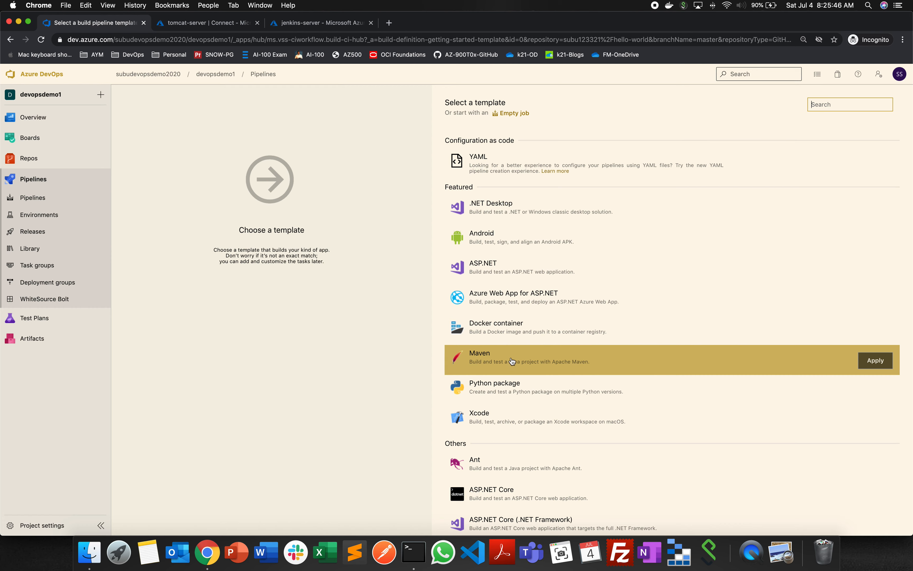
- Apply the Maven template and review the Get sources and Maven pom.xml task settings
click(875, 361)
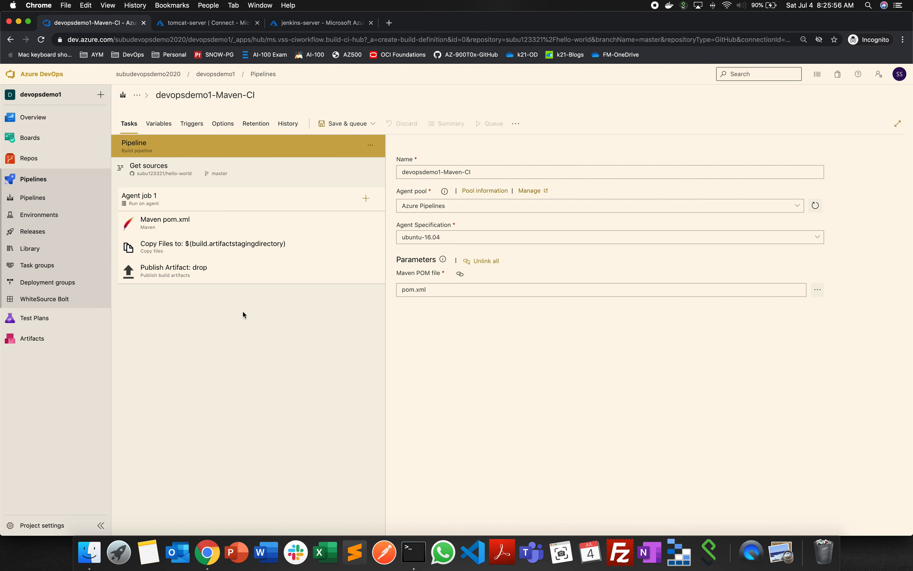
click(222, 169)
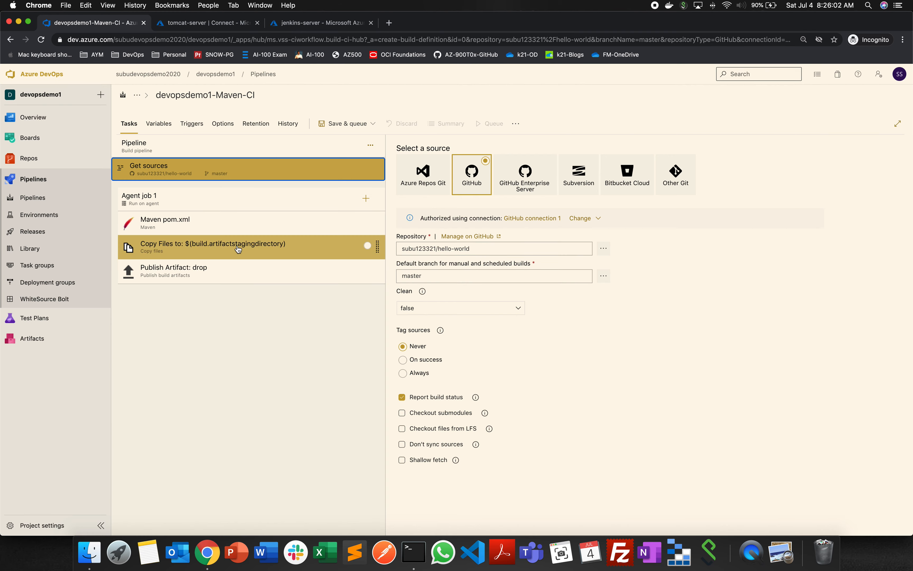
click(216, 222)
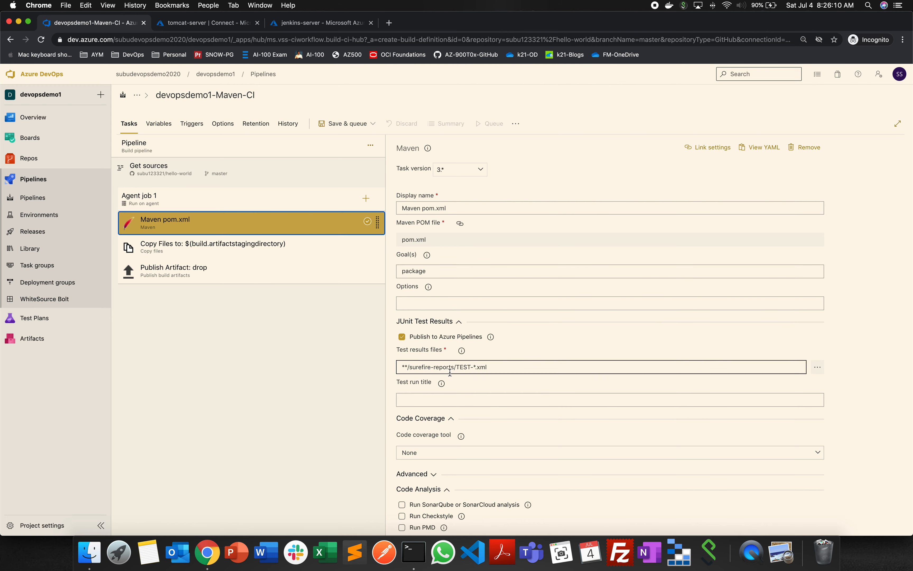
- Set the Contents pattern of the Copy Files task to **/*.war
click(245, 251)
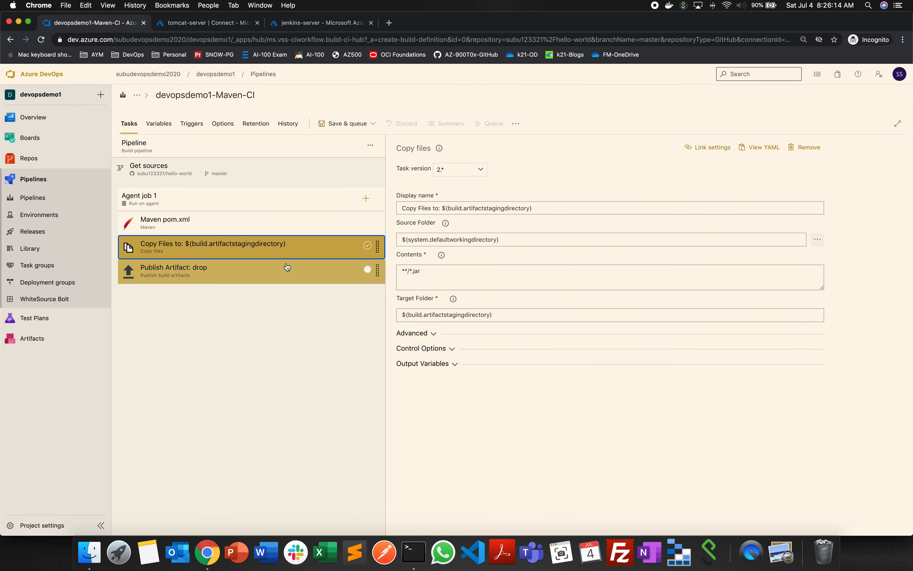
click(414, 271)
key(Delete)
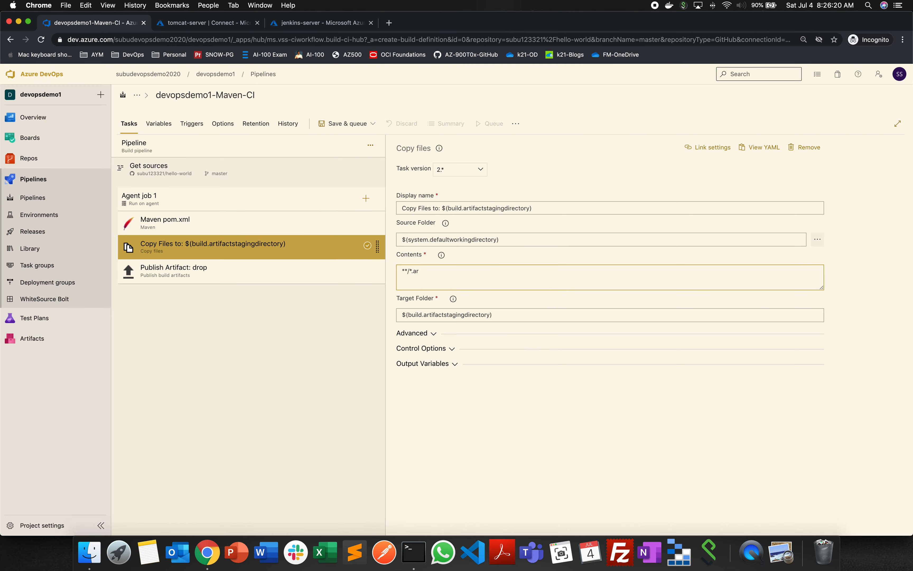
click(440, 315)
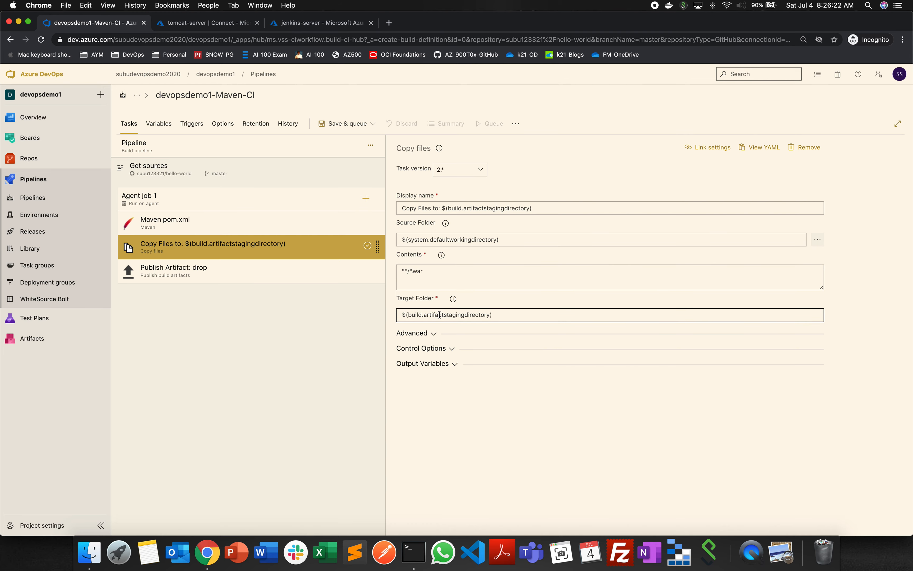
- Review the Publish Artifact: drop task and leave the new pipeline without saving, returning to the pipelines list
click(209, 276)
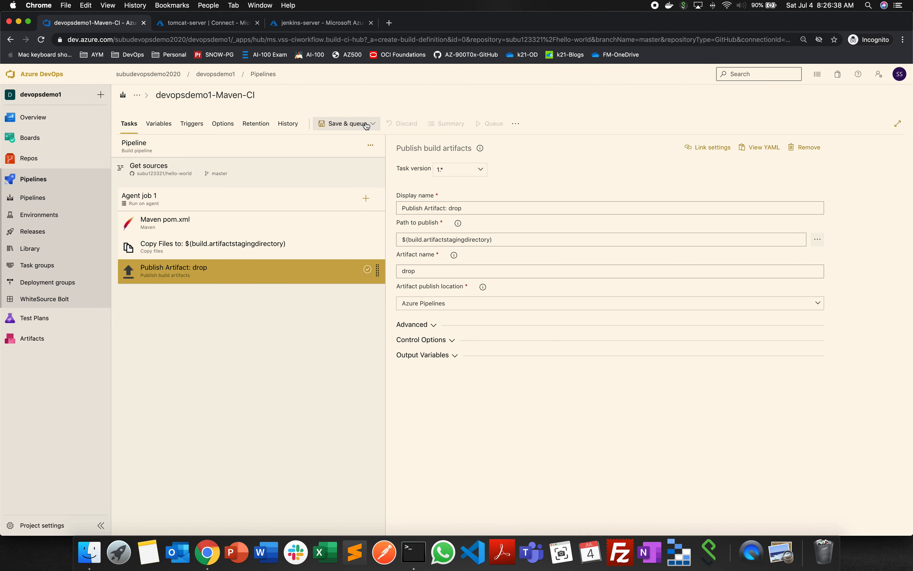
click(263, 73)
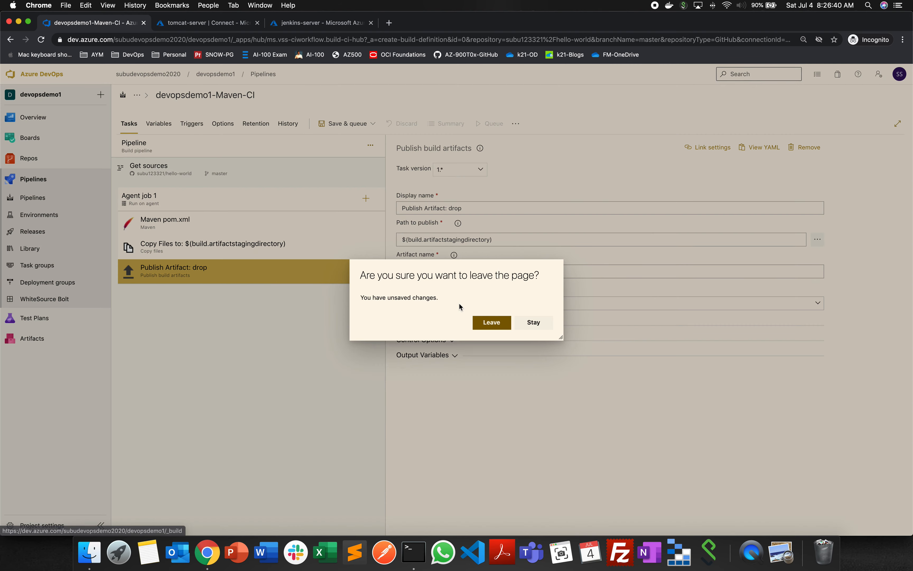
click(499, 322)
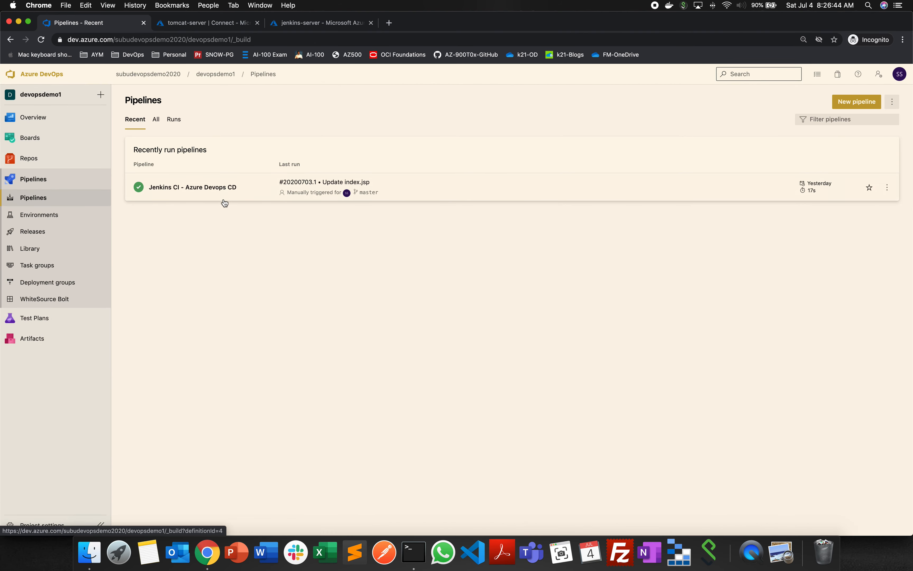
- Find the pipeline Azure Devops CI - Jenkins CD among all pipelines and open it for editing
click(155, 119)
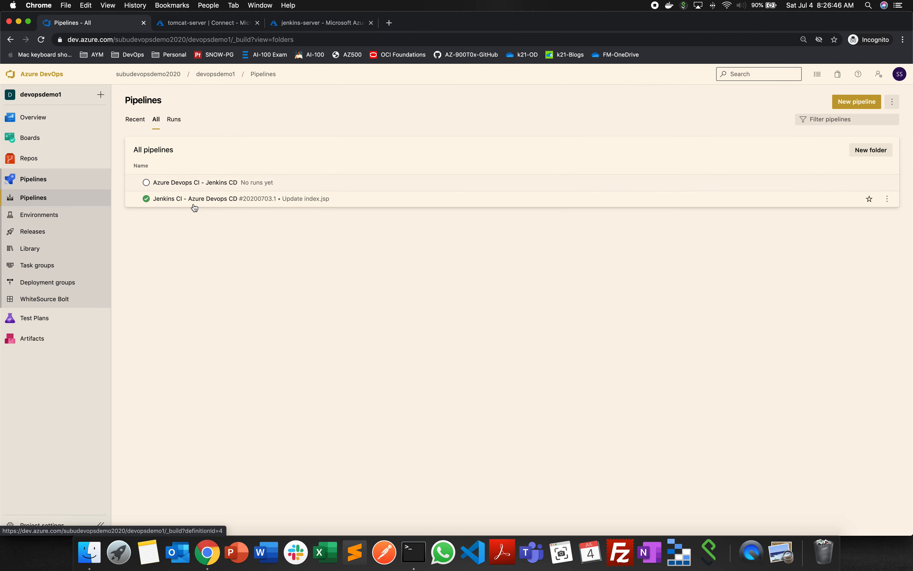
click(201, 183)
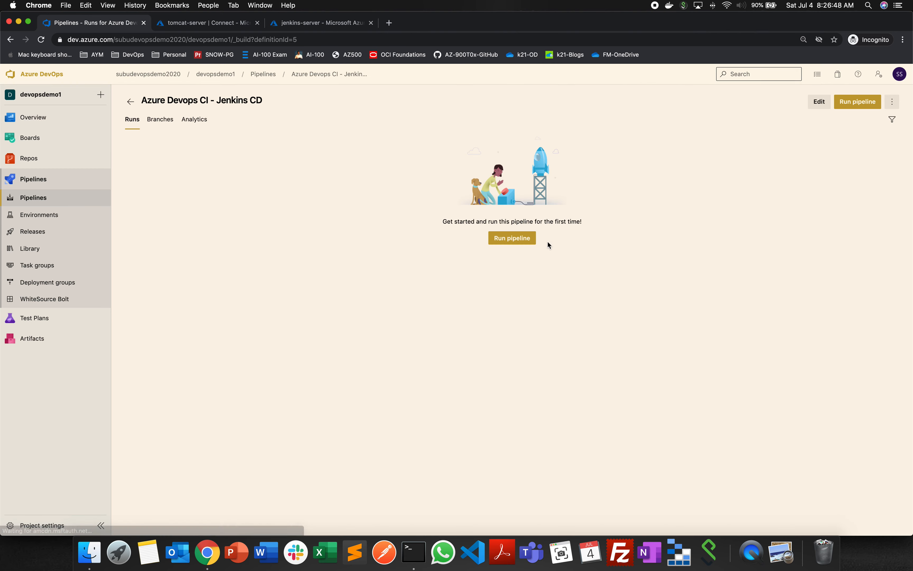
click(817, 100)
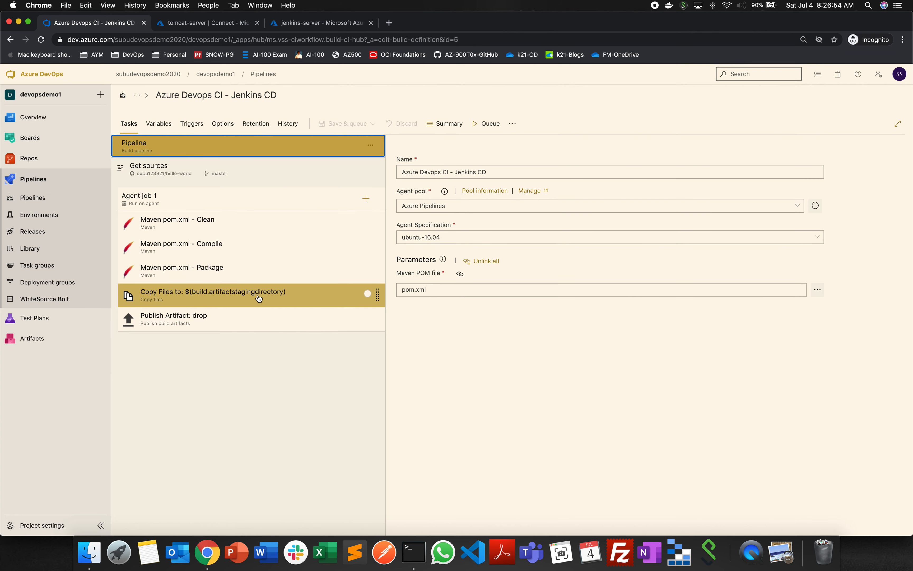
- Examine the settings of the Maven Clean, Compile and Package tasks and the Copy Files task
click(256, 227)
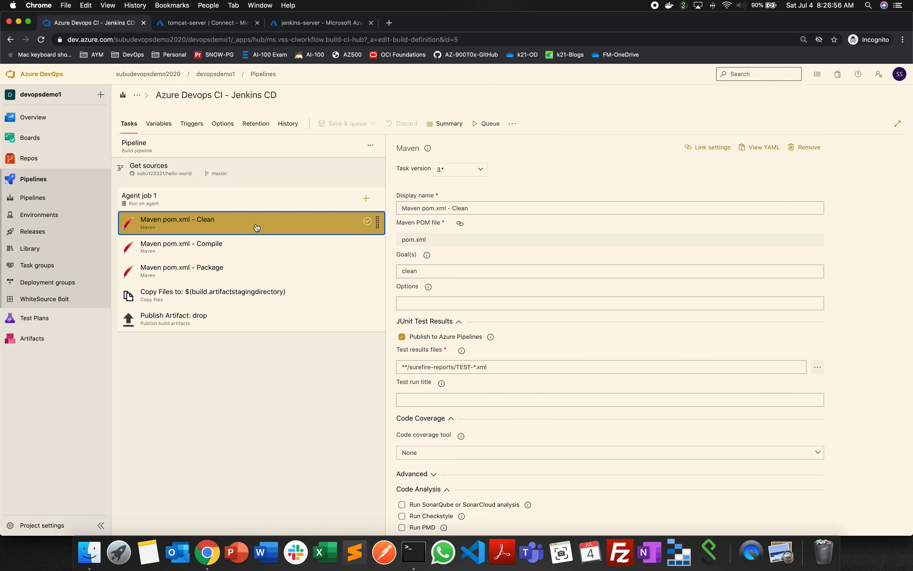
click(251, 255)
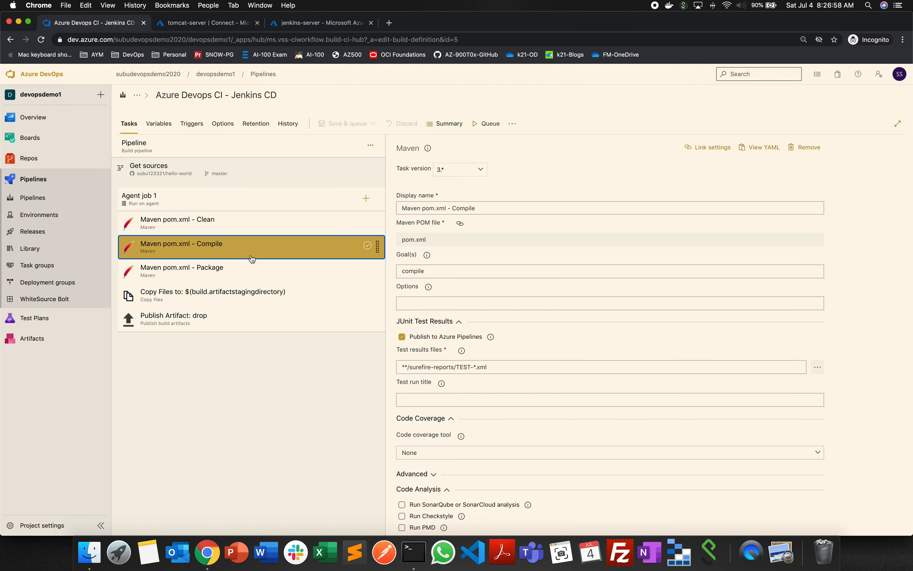
click(291, 279)
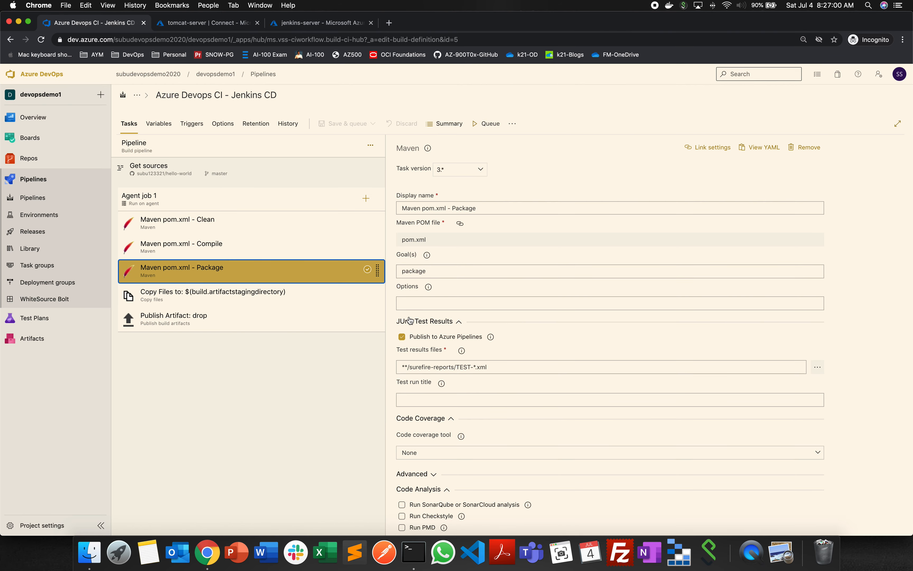
click(261, 298)
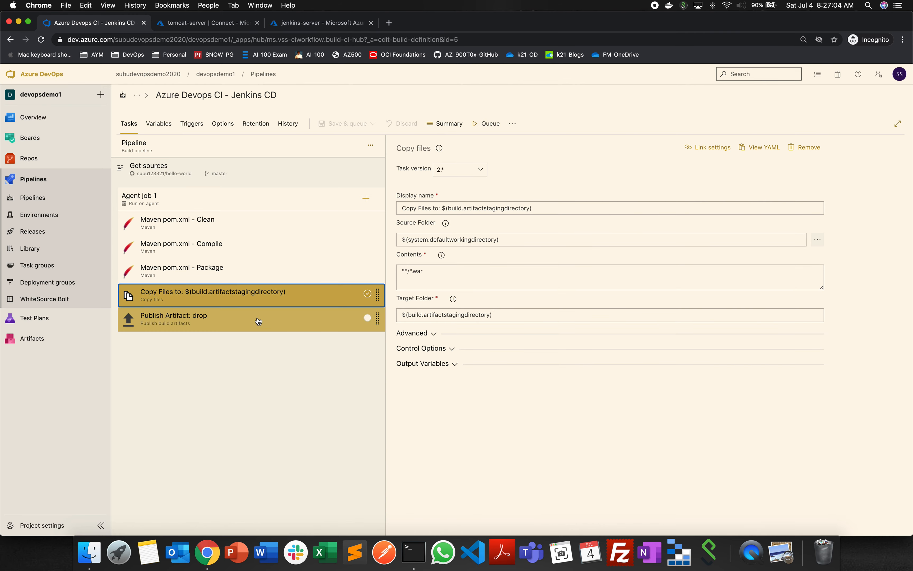
click(278, 347)
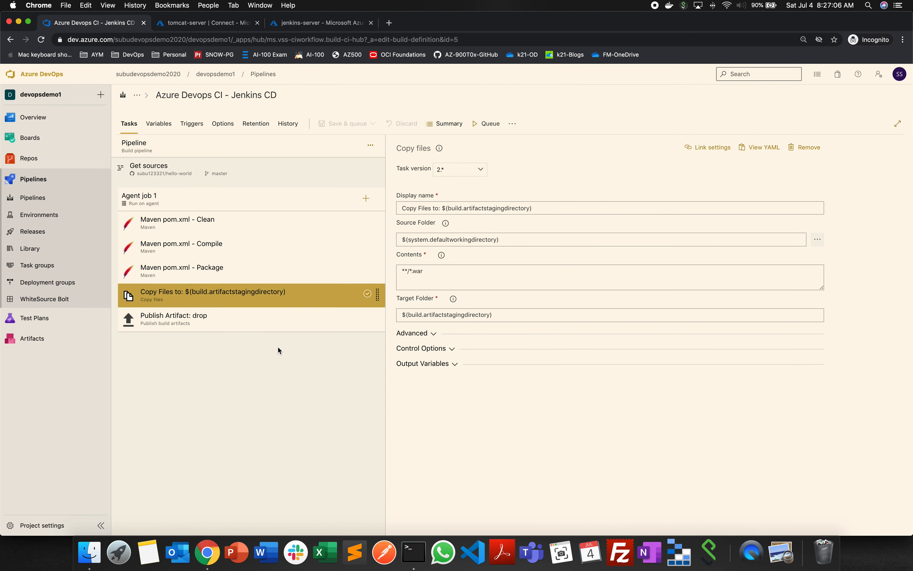
- Run the pipeline on the Azure Pipelines agent pool with the ubuntu-18.04 agent specification and the master branch
click(486, 129)
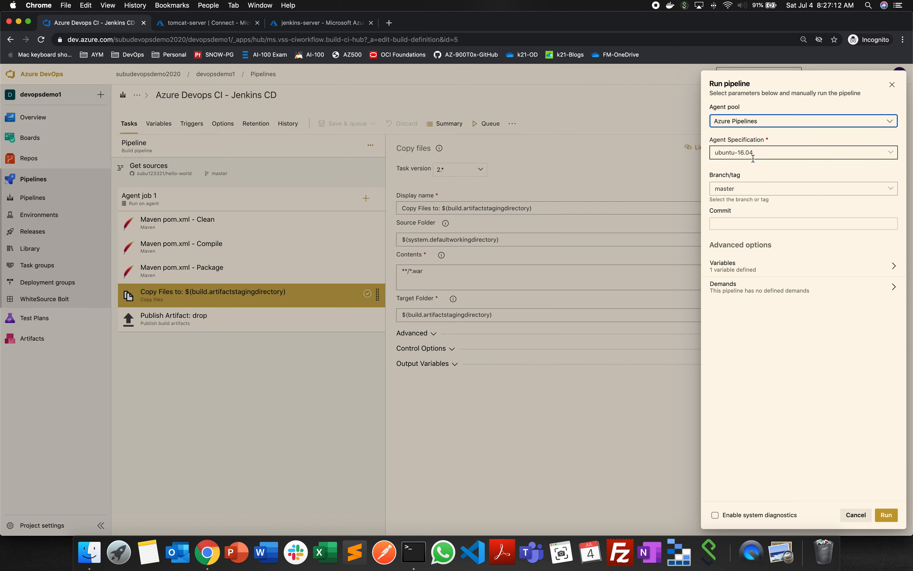
click(896, 153)
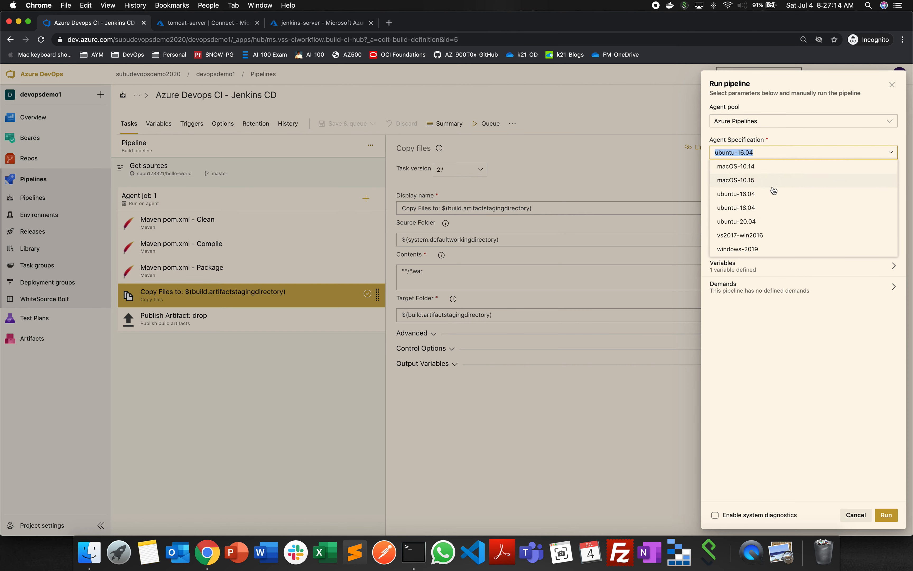
click(769, 212)
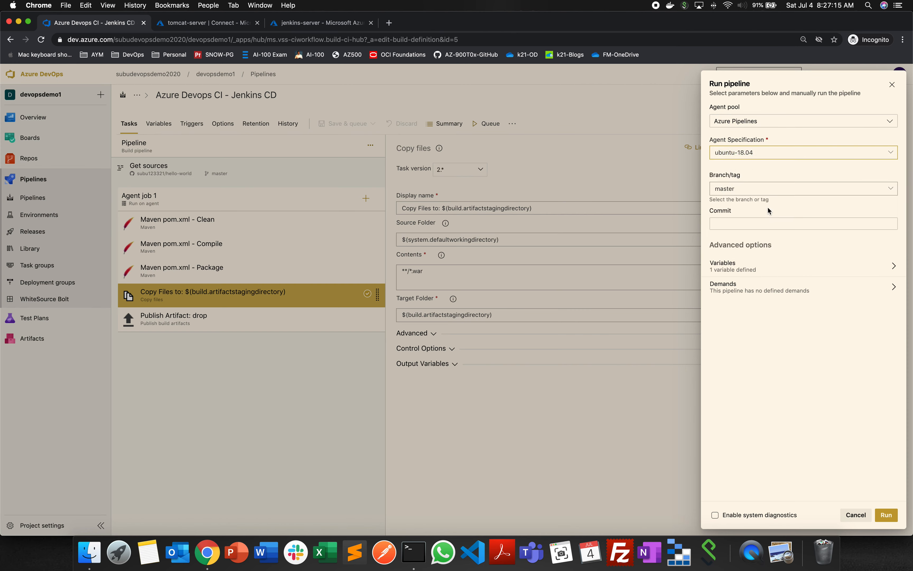
click(893, 153)
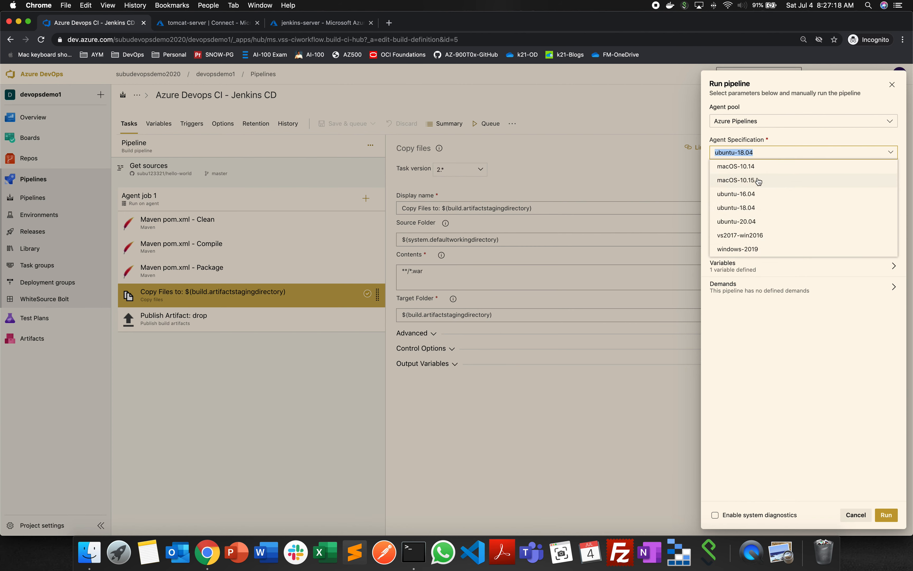
click(765, 209)
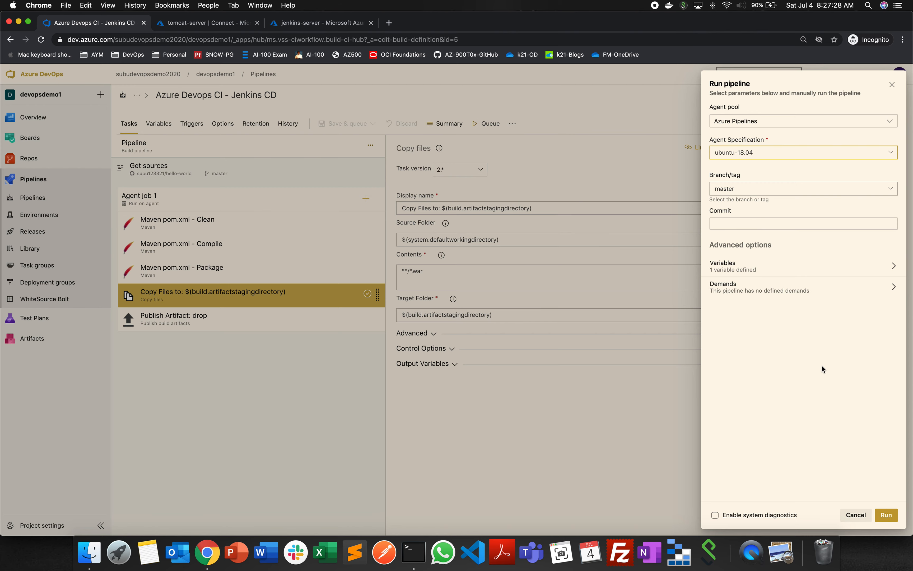
click(886, 515)
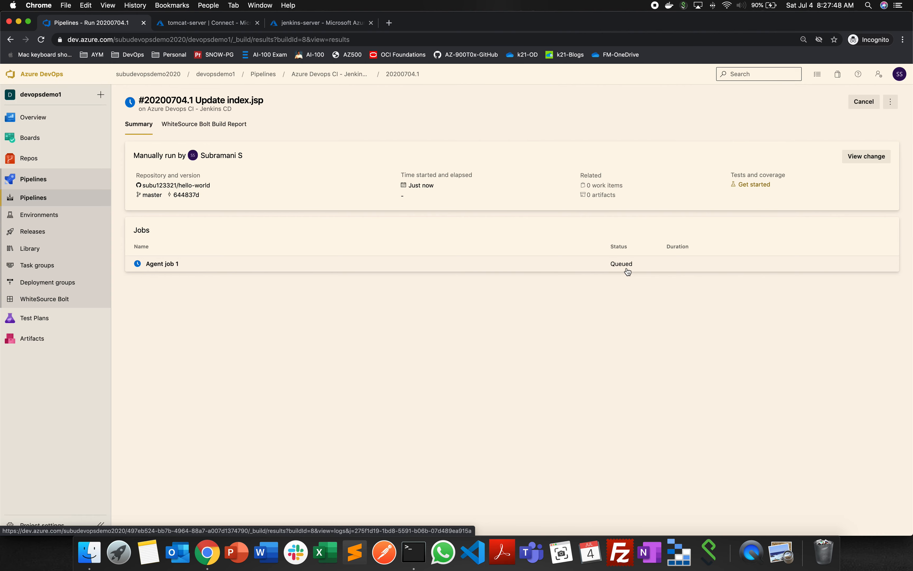
- Open the logs of Agent job 1 and examine the checkout log of the hello-world repository through to its master branch entry
click(156, 266)
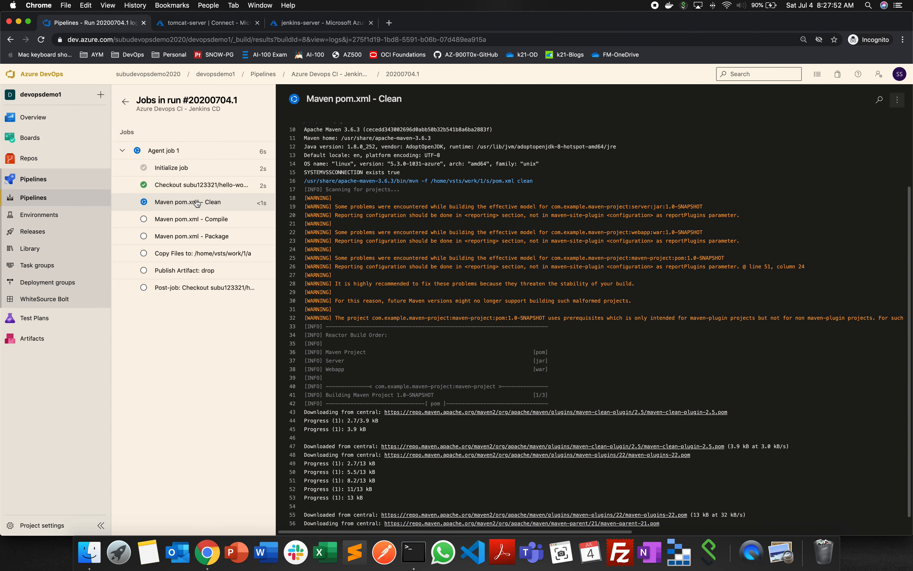
click(175, 186)
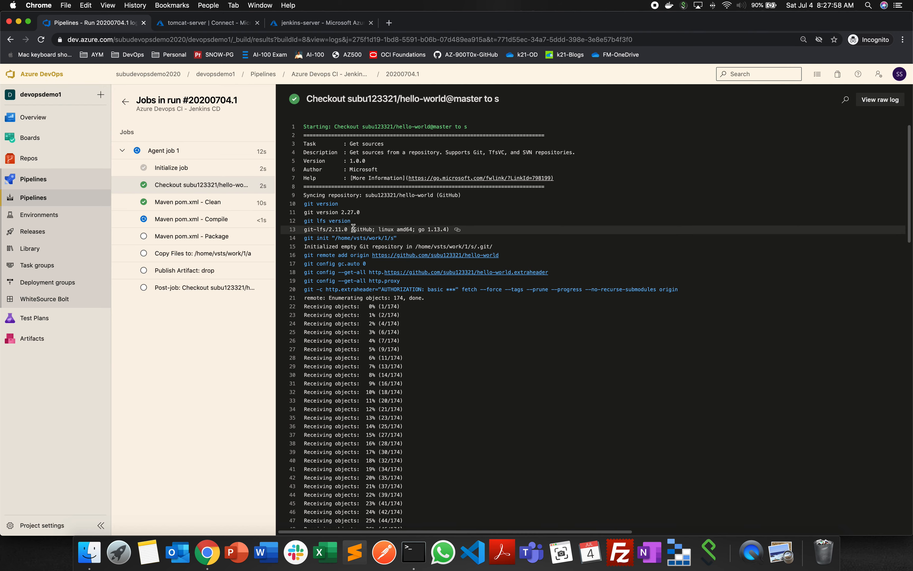
drag(354, 228, 451, 229)
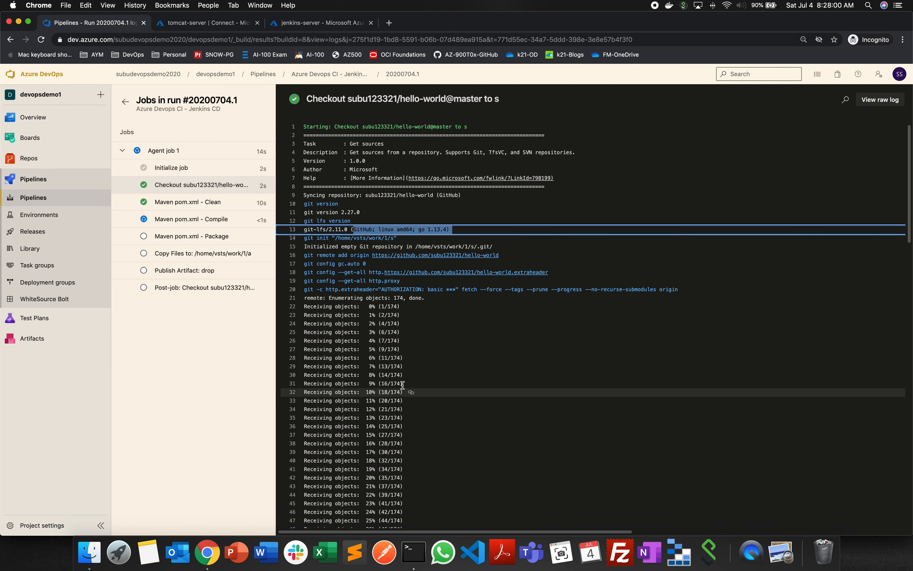
scroll(402, 385, down, 20)
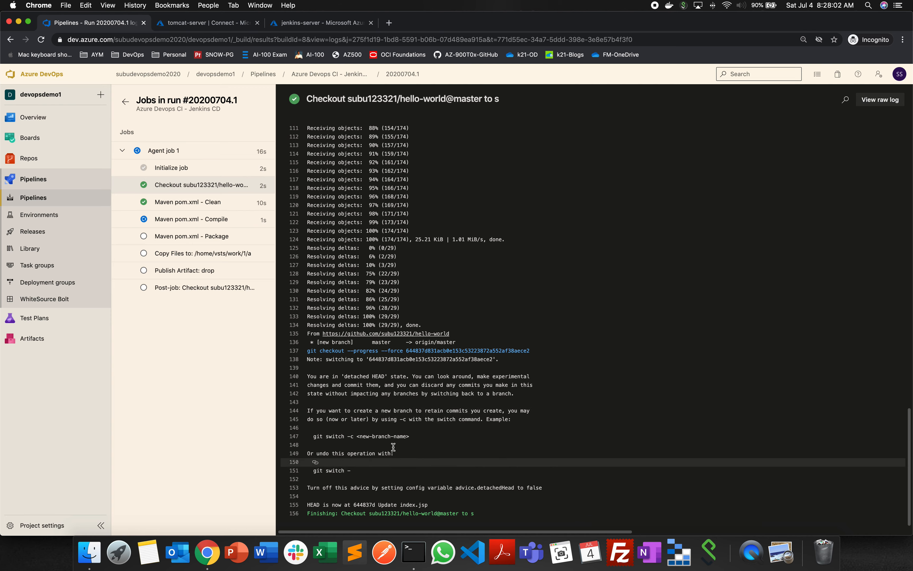
double_click(381, 341)
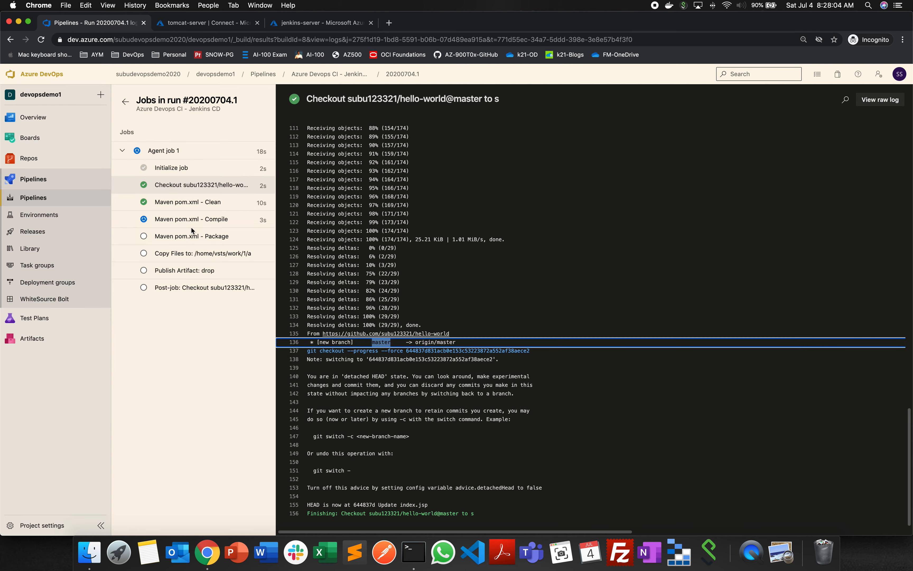
- Examine the Maven Clean task's log down to its build result, and open the Maven Compile task's log
click(180, 202)
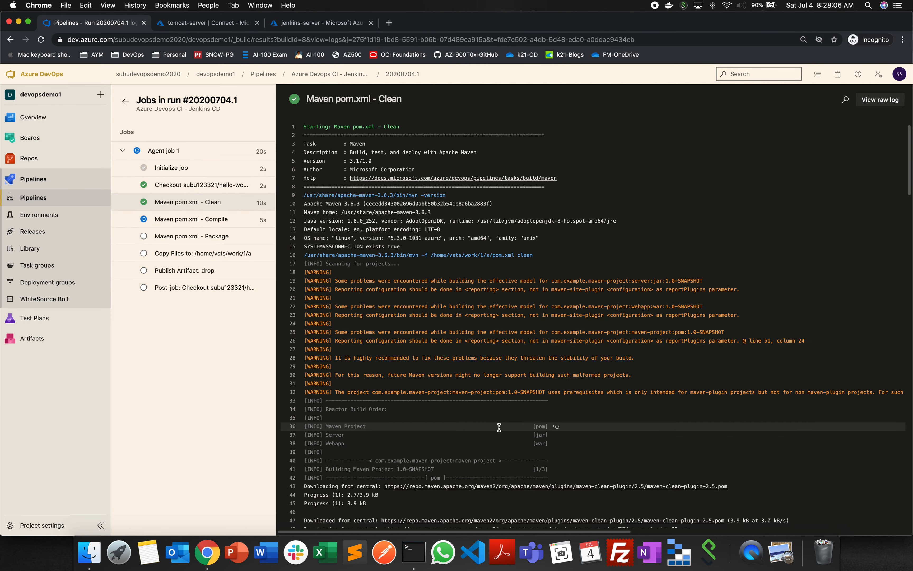
scroll(515, 430, down, 5)
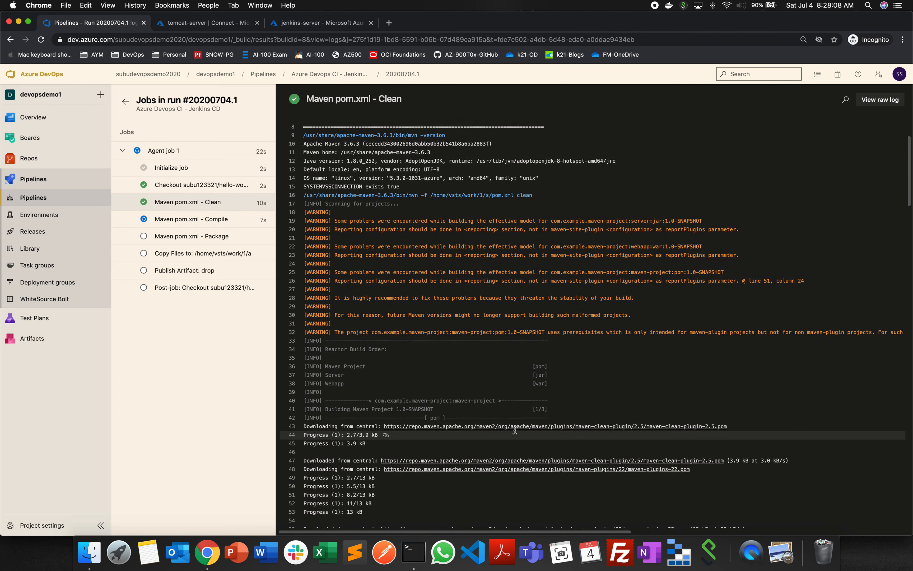
scroll(491, 411, down, 3)
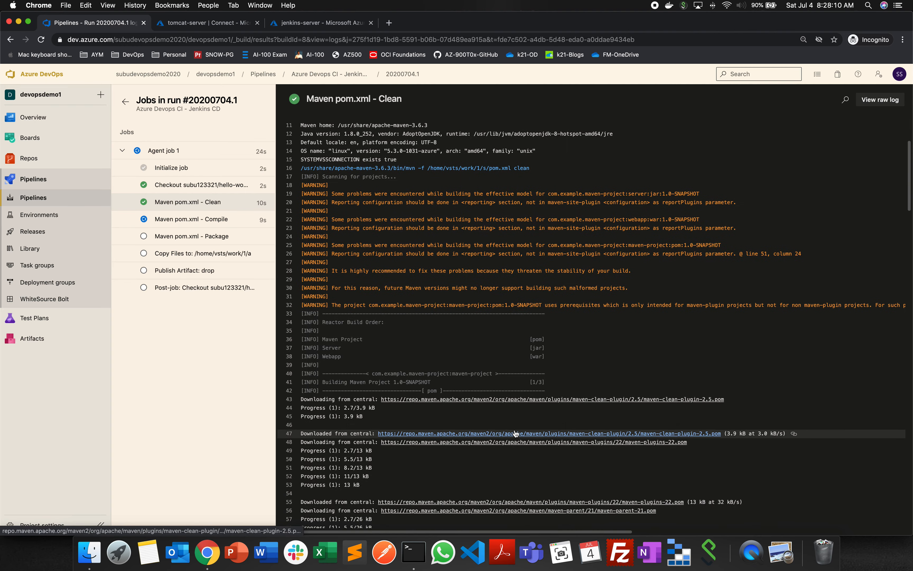
scroll(466, 385, down, 20)
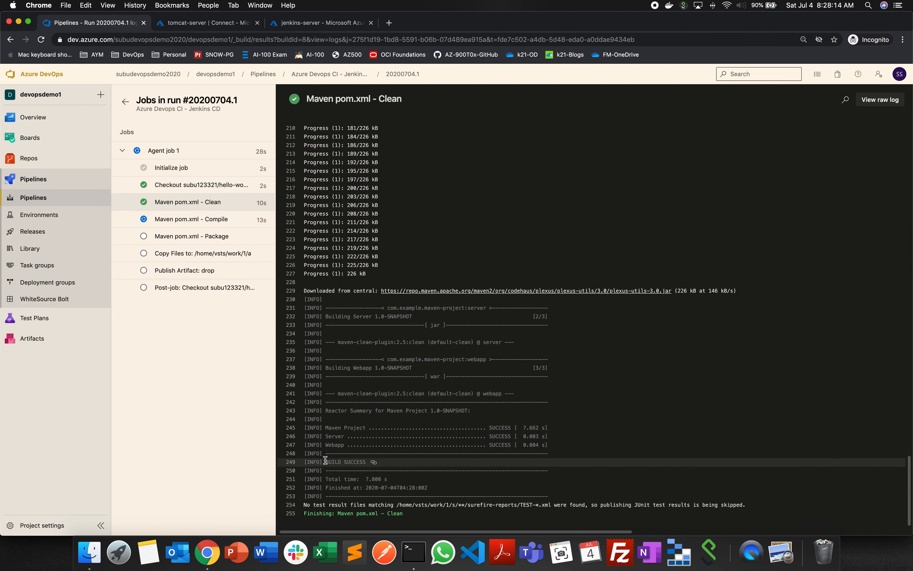
drag(325, 461, 398, 461)
click(219, 219)
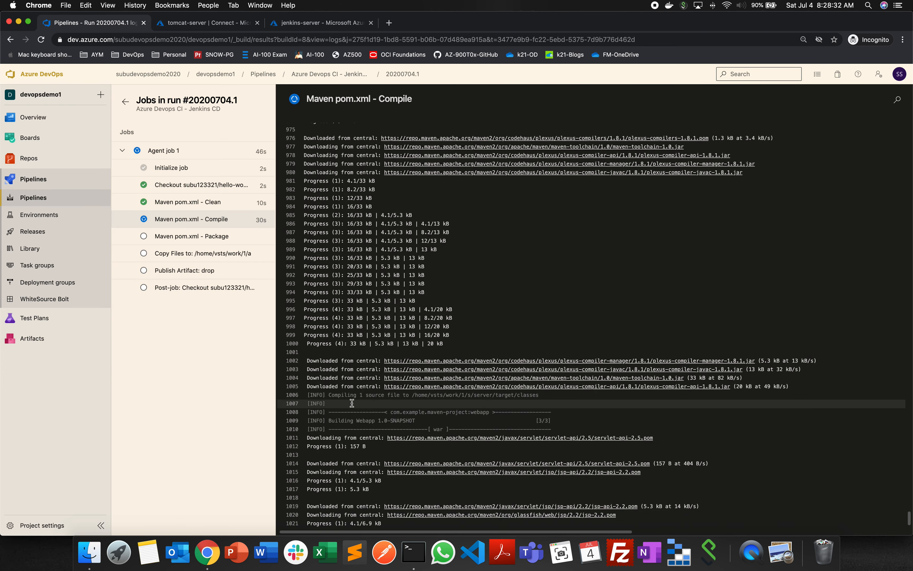
- Switch to the Jenkins dashboard and create a Freestyle project named demo
click(262, 5)
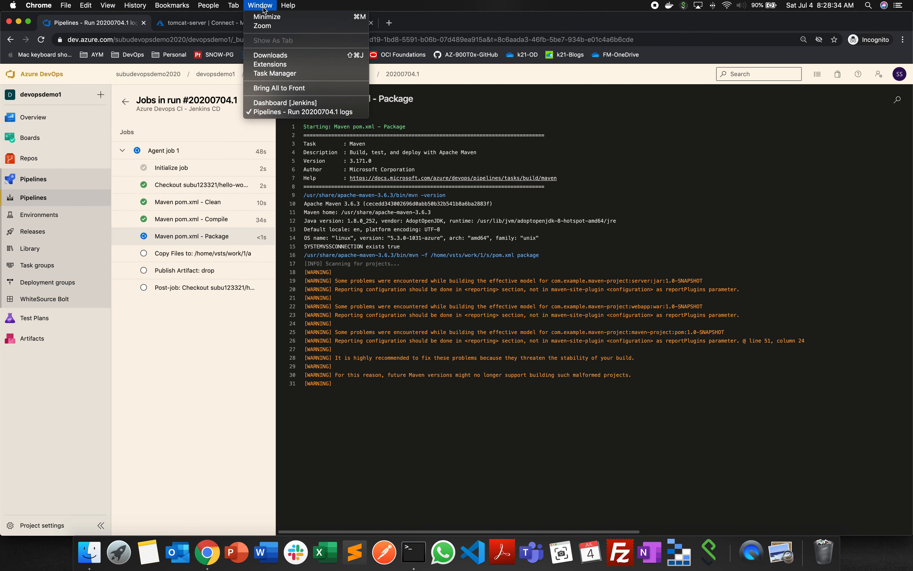
click(279, 103)
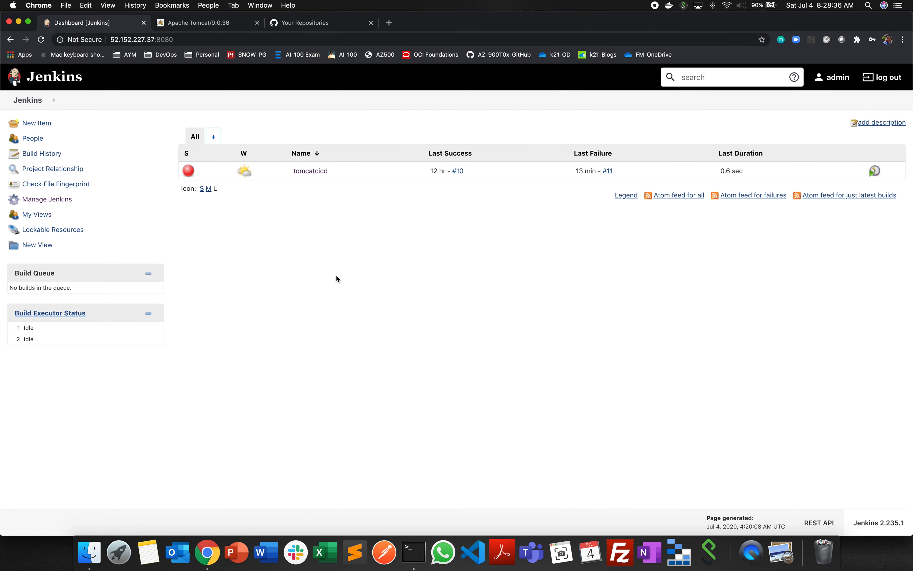
click(311, 171)
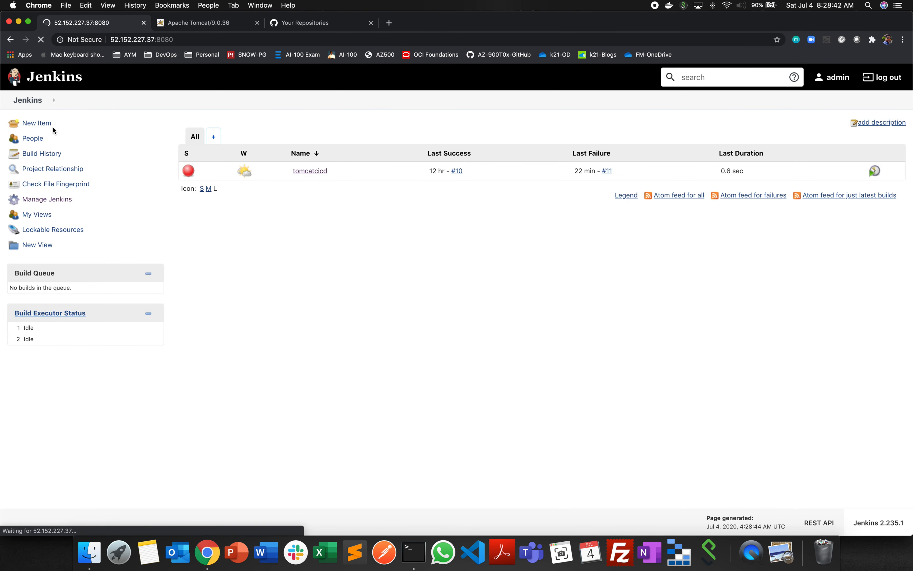
click(38, 124)
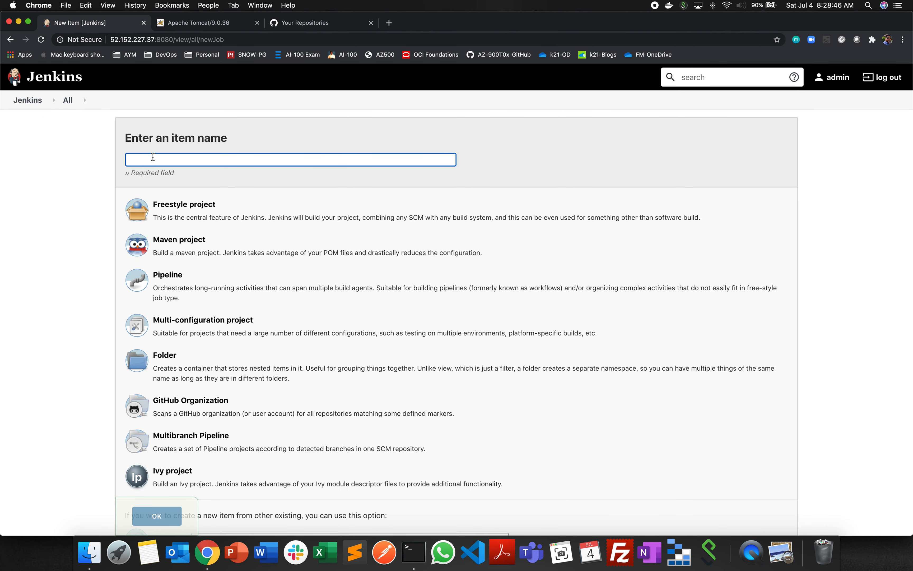
text(demo)
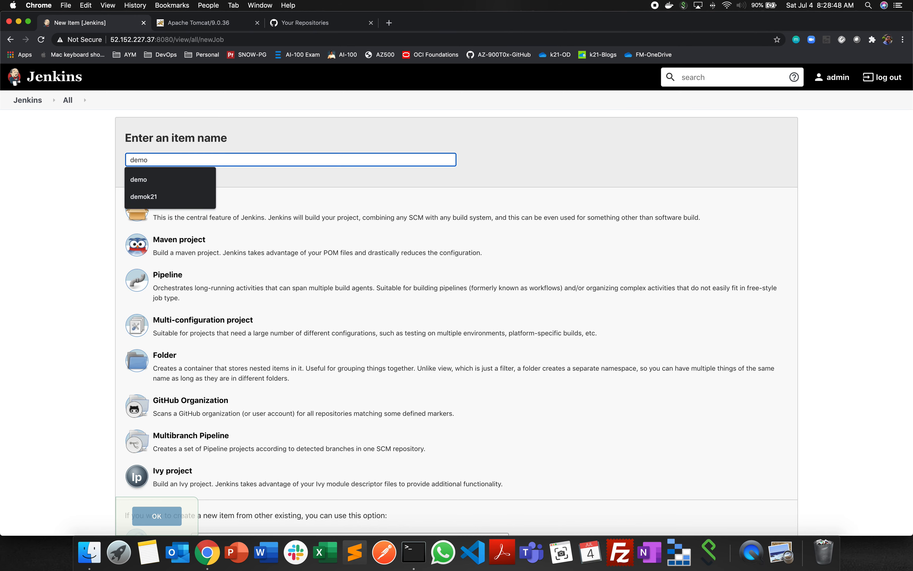
click(143, 179)
click(184, 206)
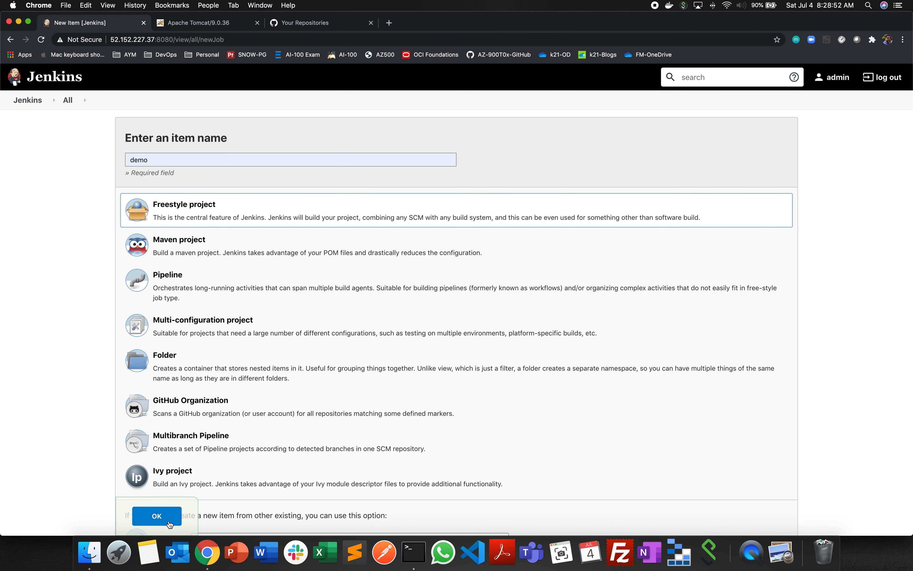
click(157, 519)
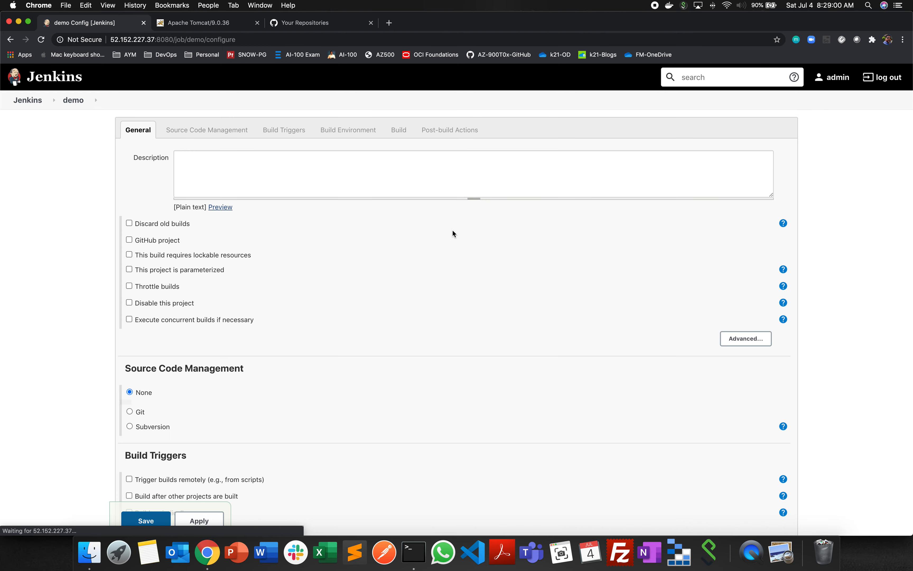
- Add a Deploy war/ear to a container post-build action to the demo job with WAR/EAR files set to **/*war
click(453, 130)
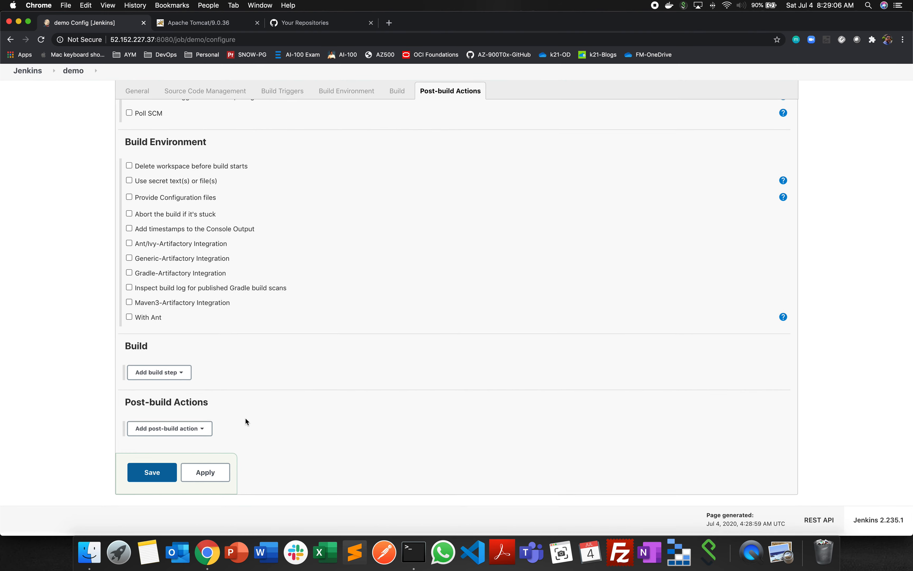
click(204, 436)
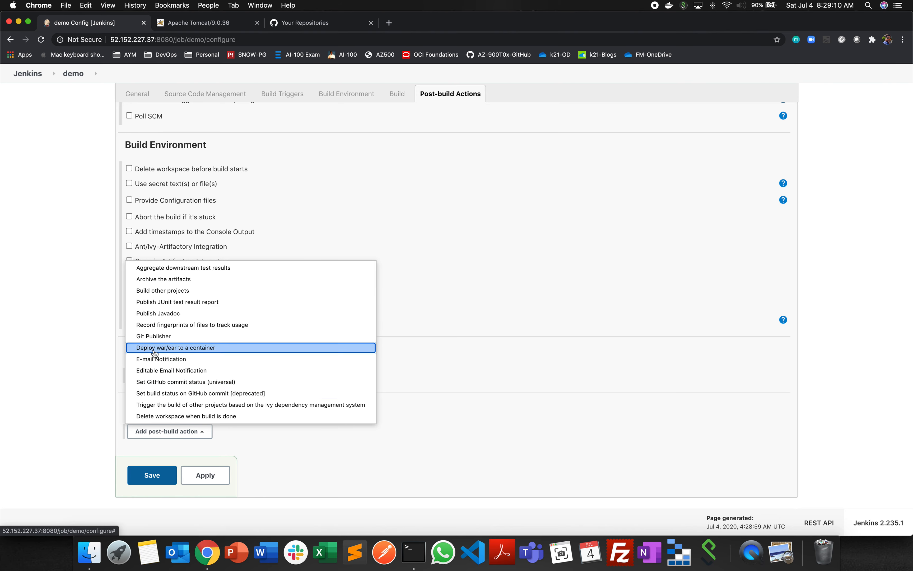
key(Escape)
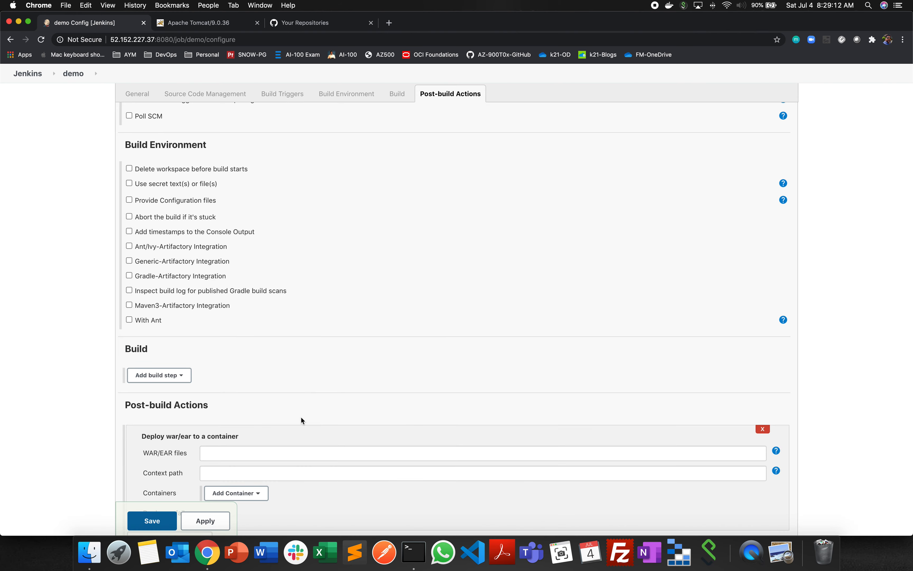
scroll(301, 416, down, 3)
click(247, 346)
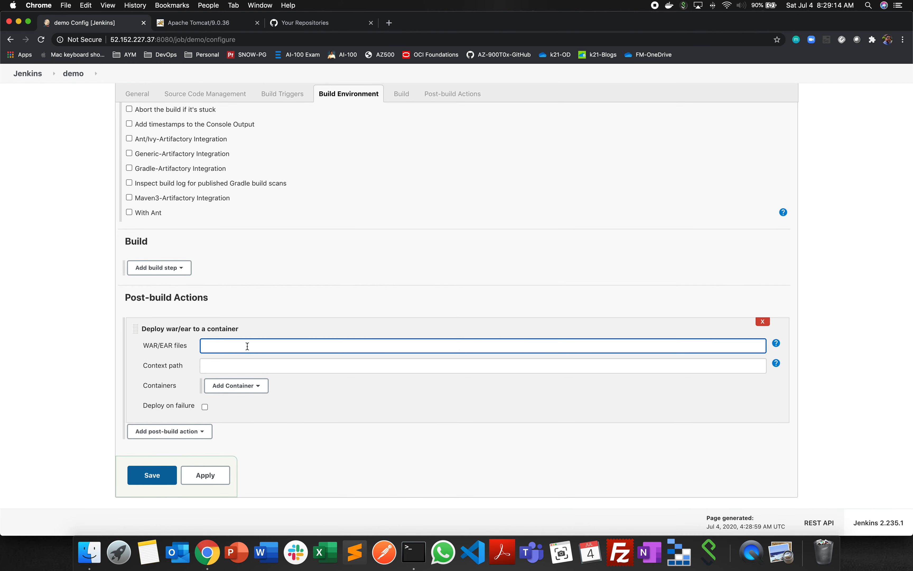
text(*)
drag(240, 348, 186, 347)
- Add a Tomcat 9.x Remote container to the deploy action and select the stored admin credentials labelled (admin)
click(260, 386)
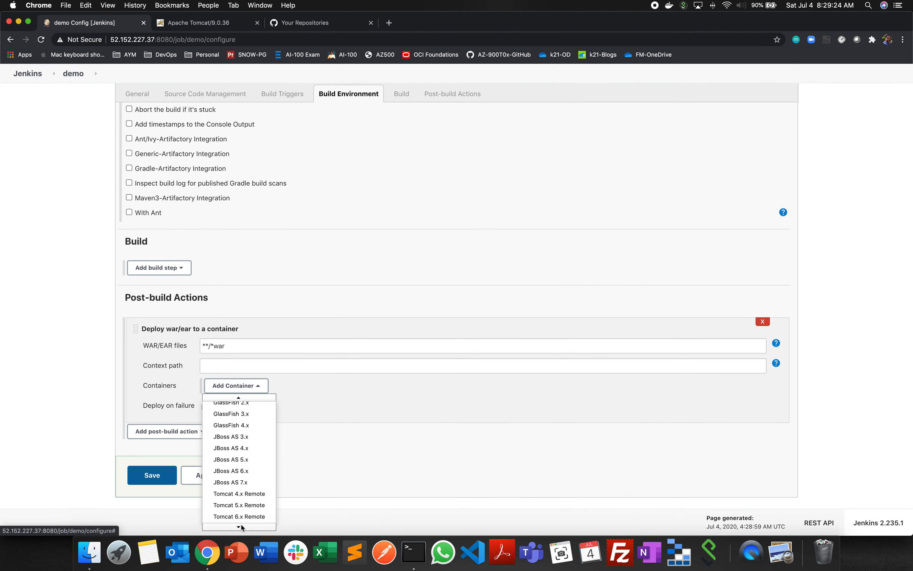
click(316, 432)
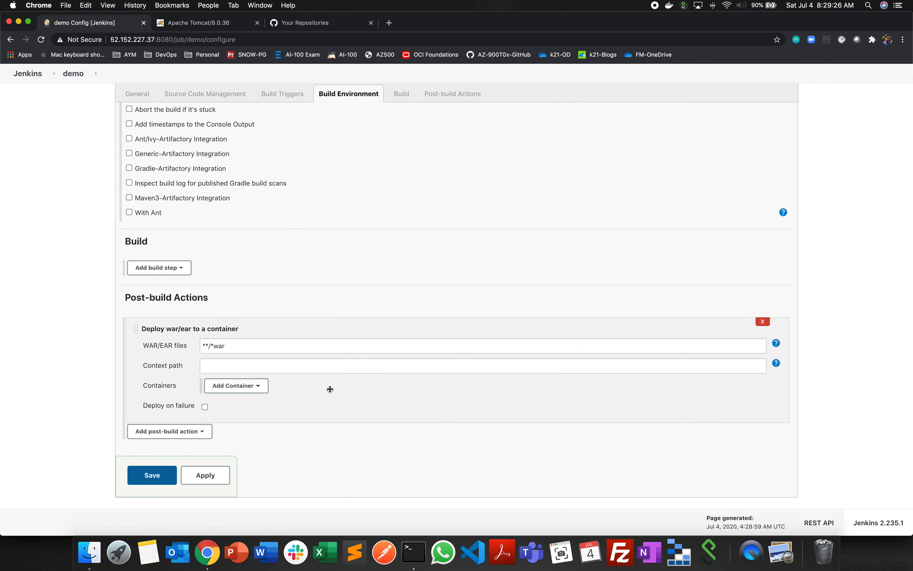
scroll(329, 388, down, 3)
click(302, 319)
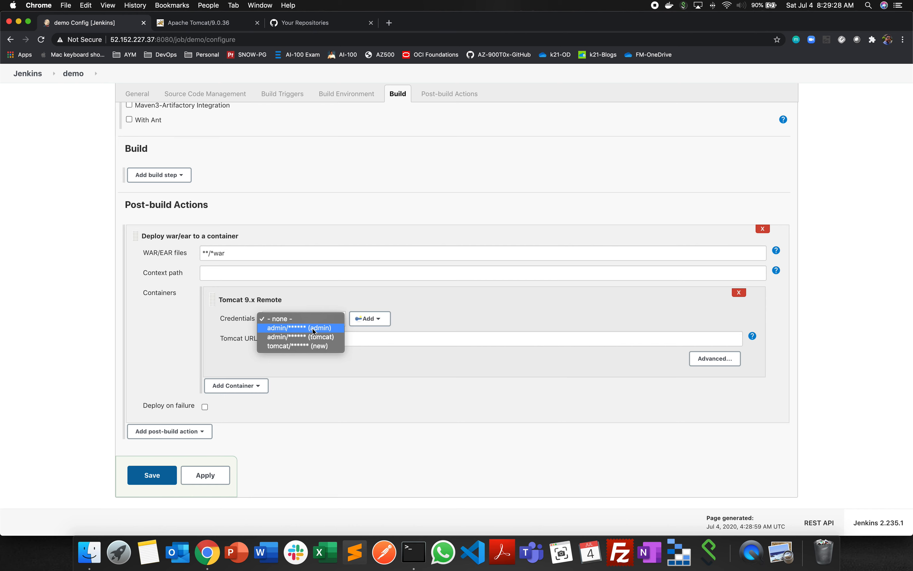
click(312, 328)
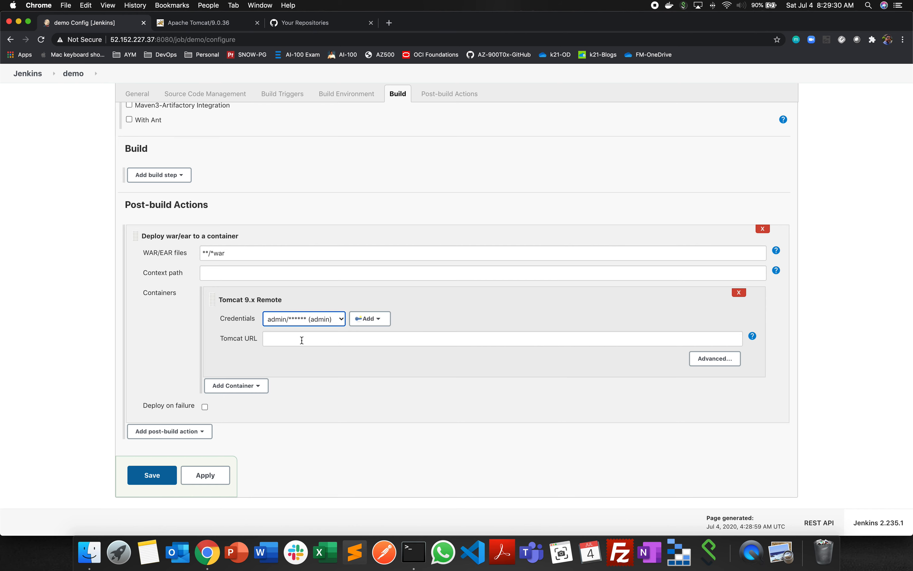
click(301, 341)
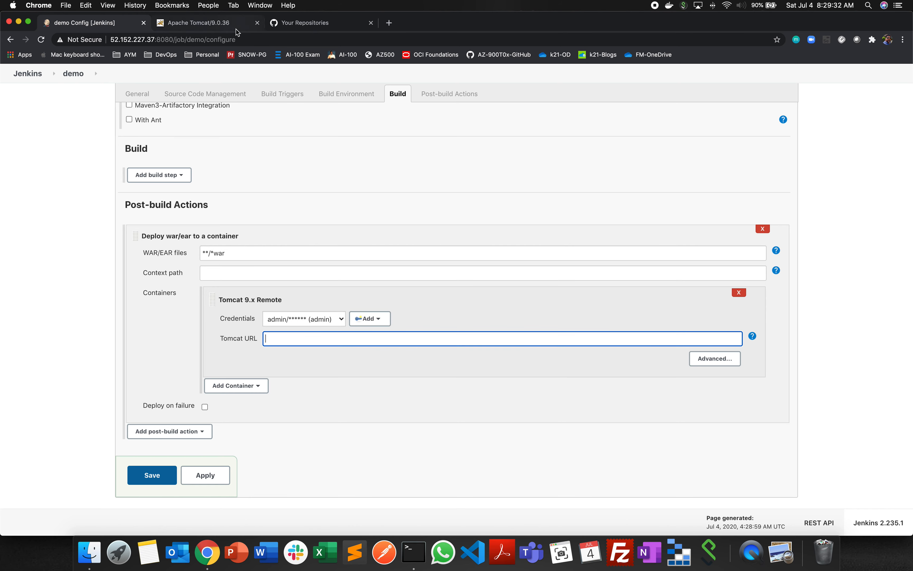
click(207, 27)
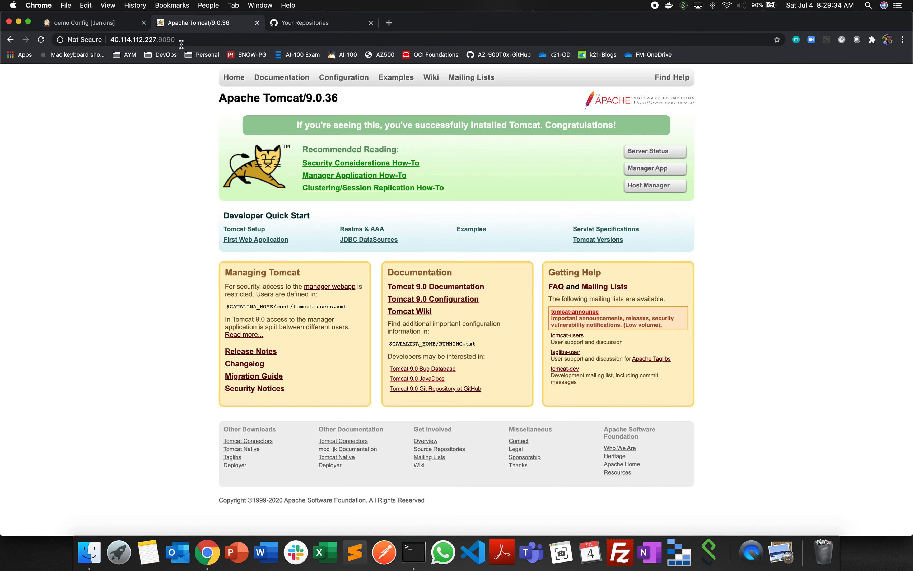
click(179, 40)
key(super+c)
click(111, 23)
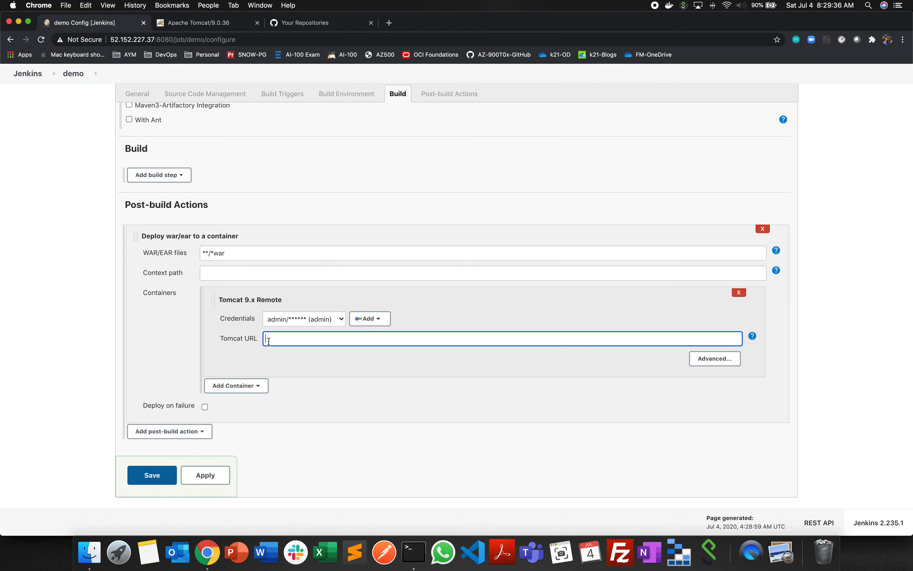
key(super+v)
- Leave the demo job's configuration without saving and open the tomcatcicd project from the Jenkins dashboard
click(23, 72)
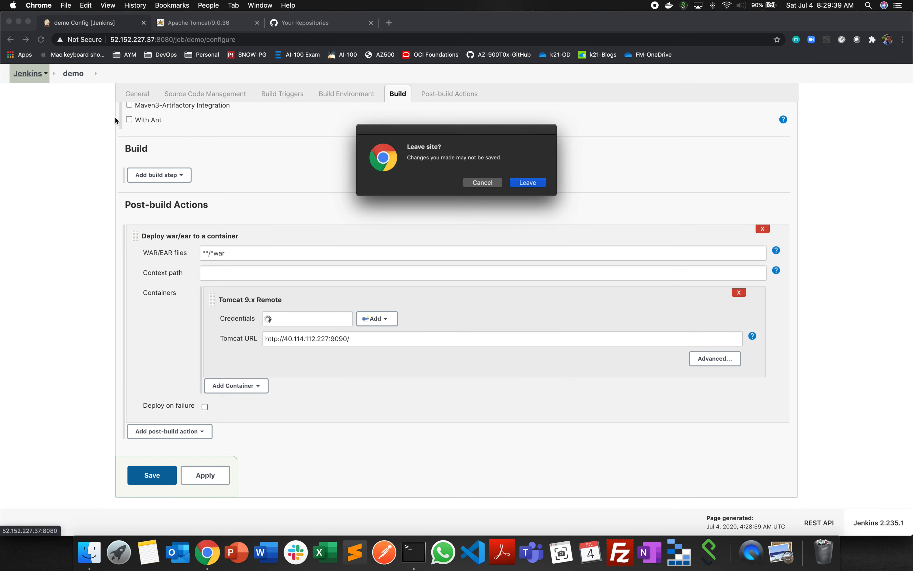
click(543, 182)
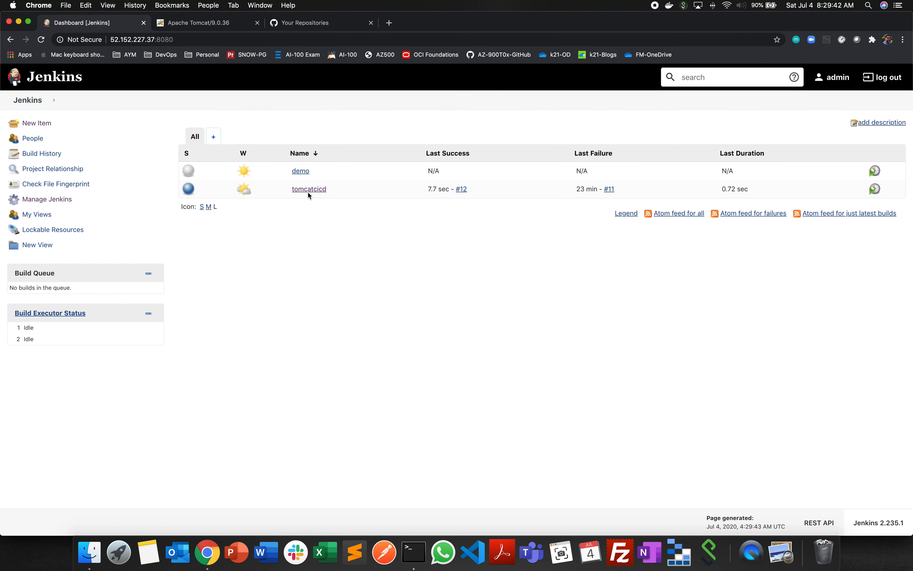
click(311, 190)
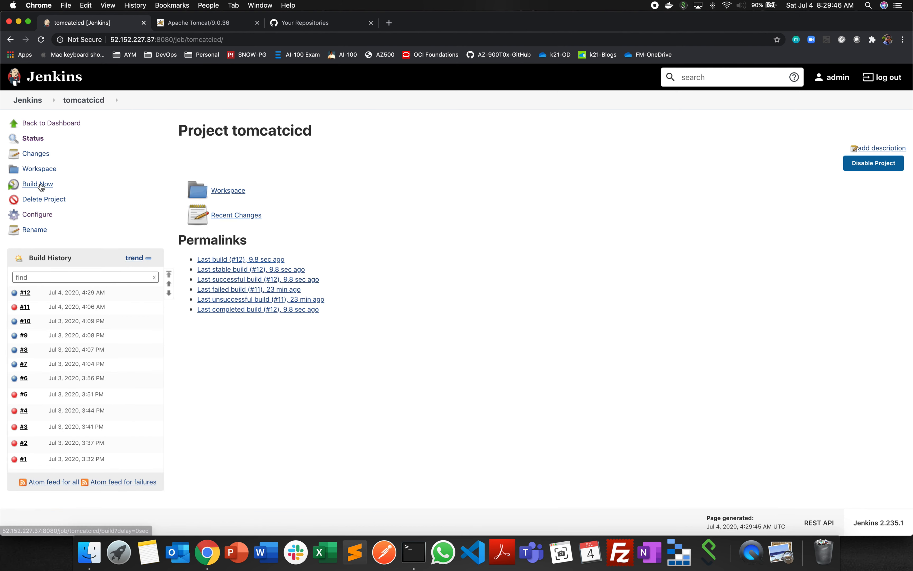
- Review the tomcatcicd job's Deploy war/ear to a container settings in its configuration and save the job
click(195, 226)
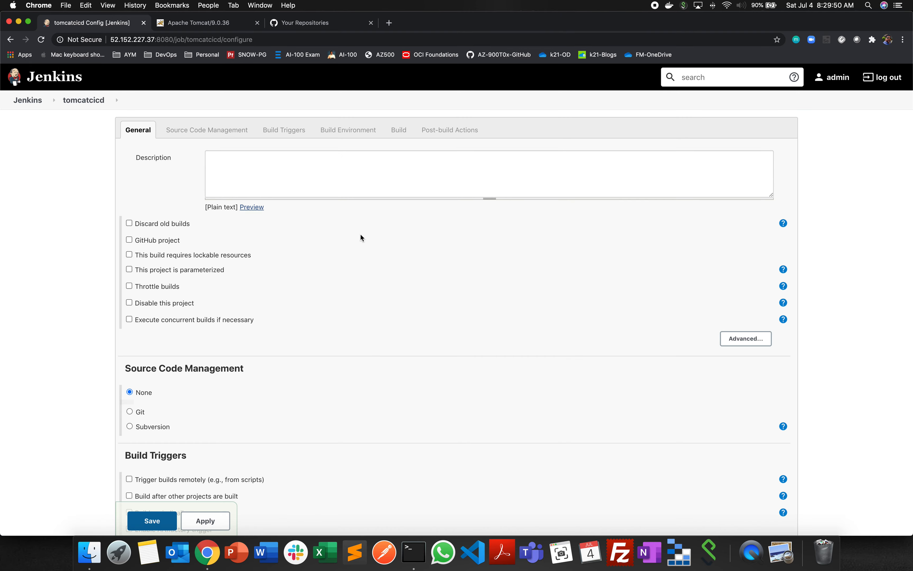
scroll(360, 238, down, 5)
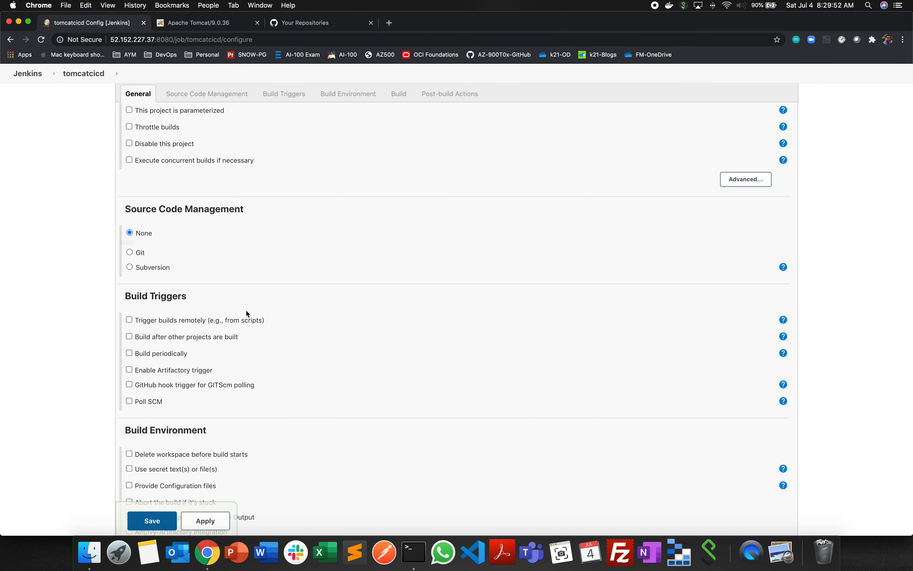
scroll(247, 312, down, 10)
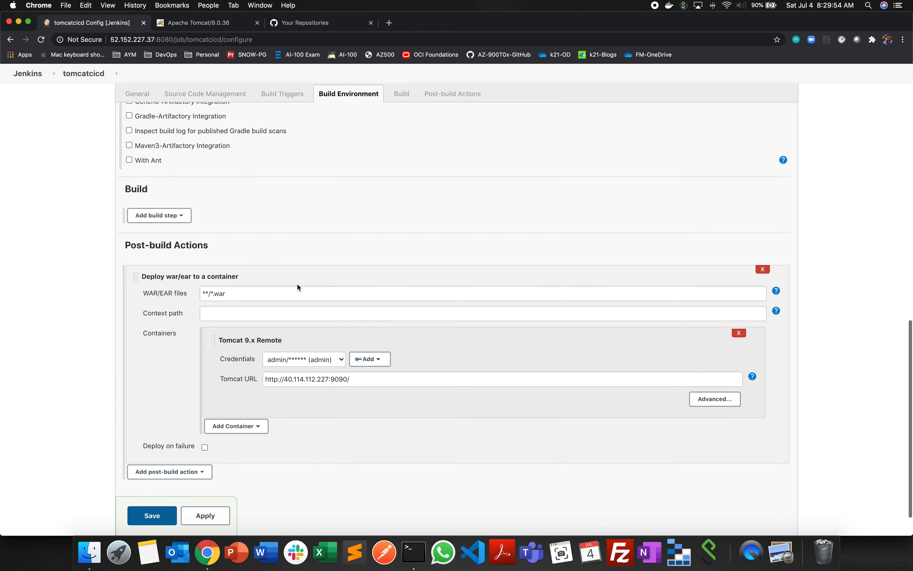
scroll(298, 287, down, 2)
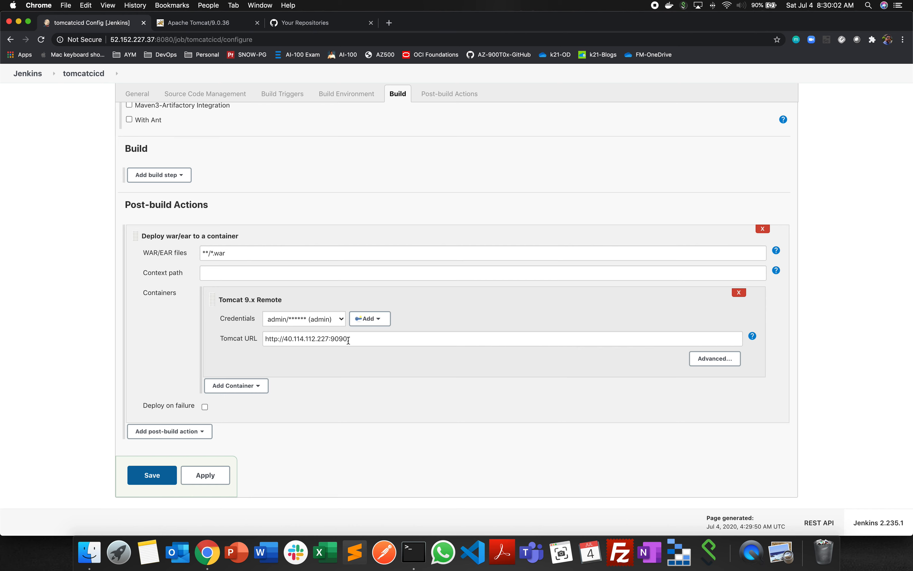
click(184, 477)
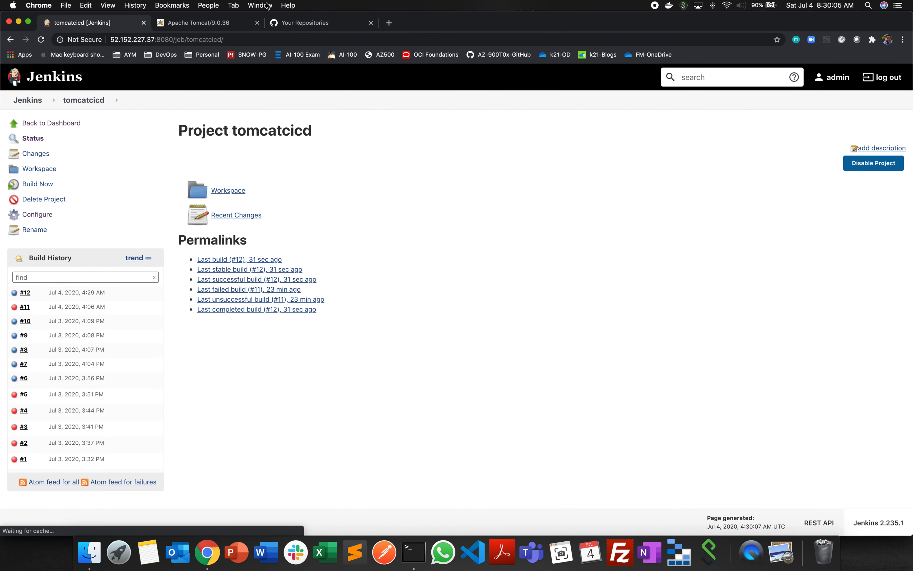
- Switch to the Azure DevOps window and check the test results and summary of pipeline run #20200704.1
click(259, 5)
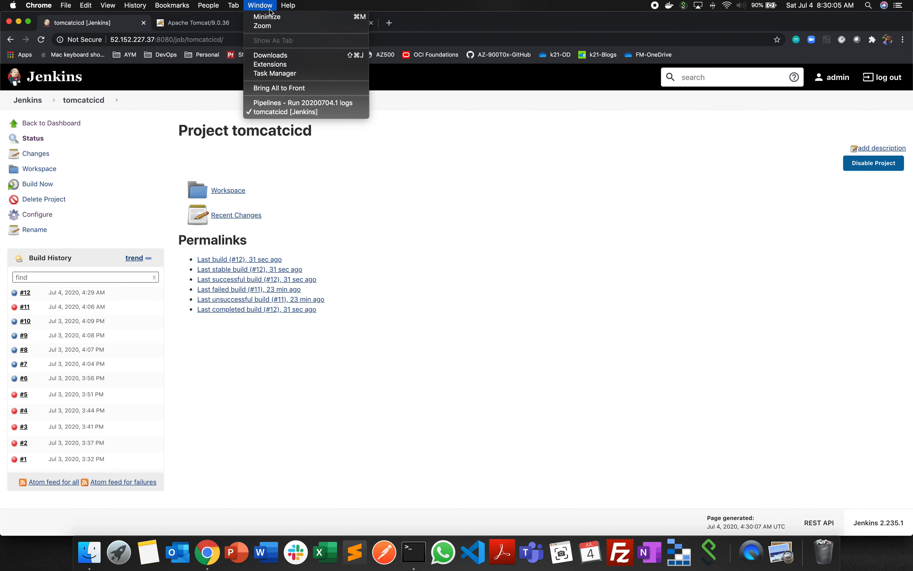
click(299, 104)
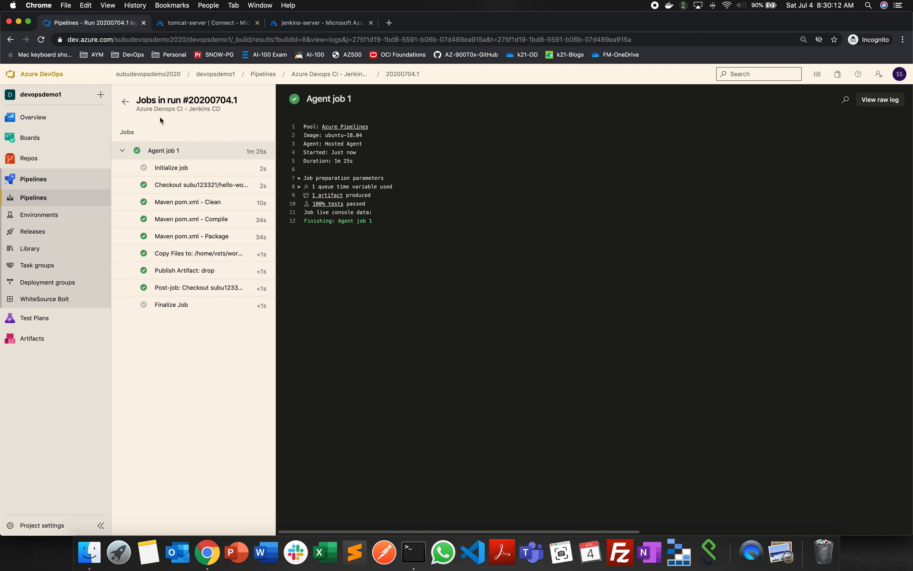
click(124, 103)
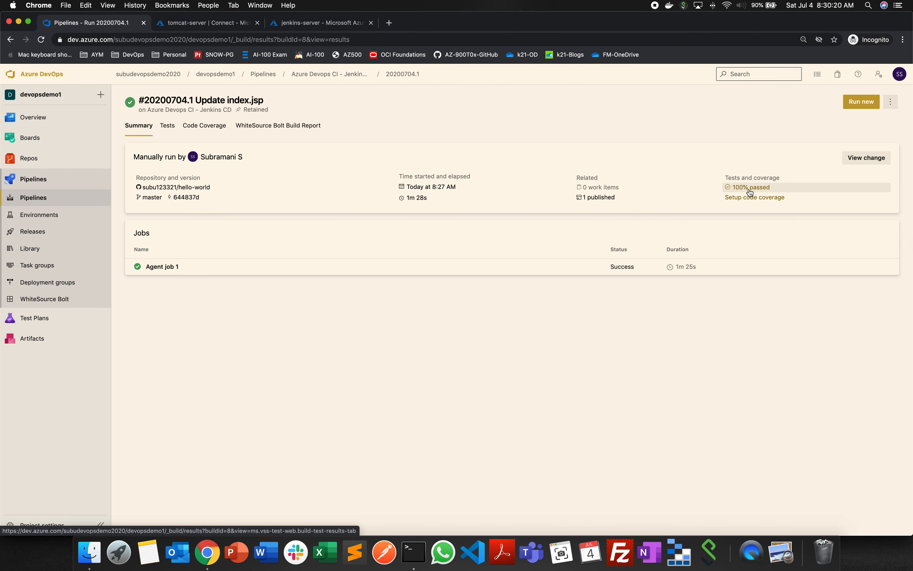
click(169, 127)
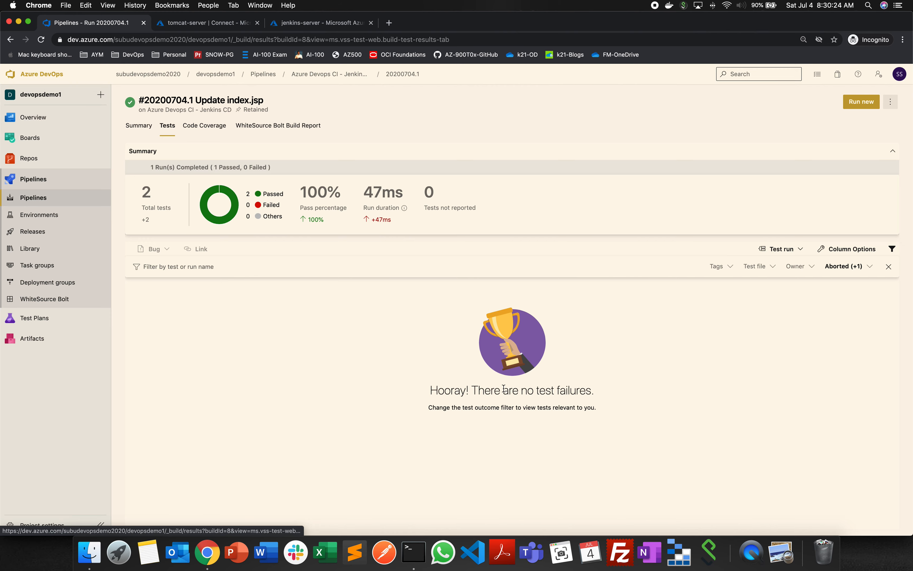
click(130, 130)
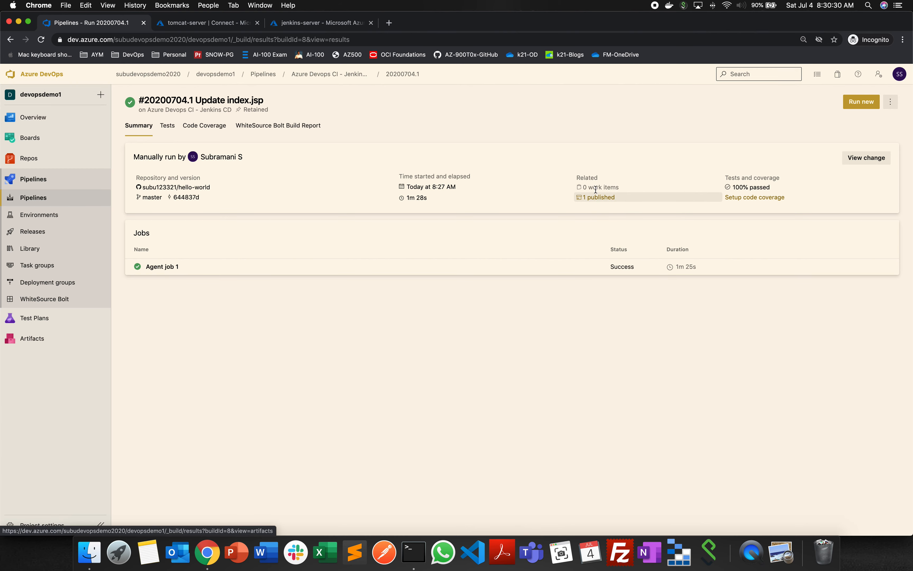
- Open the run's published artifacts and expand drop down through webapp and target to inspect the packaged file
click(594, 198)
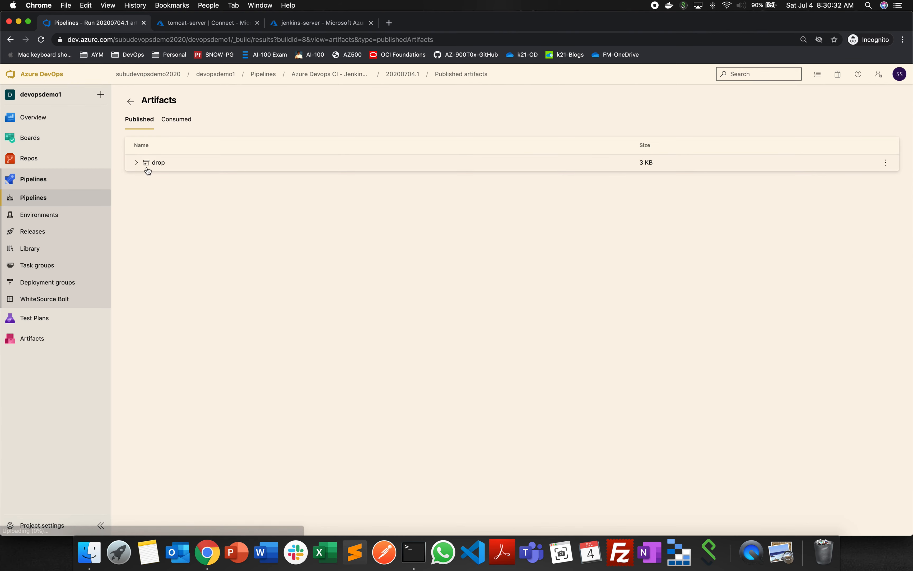
click(136, 162)
click(143, 179)
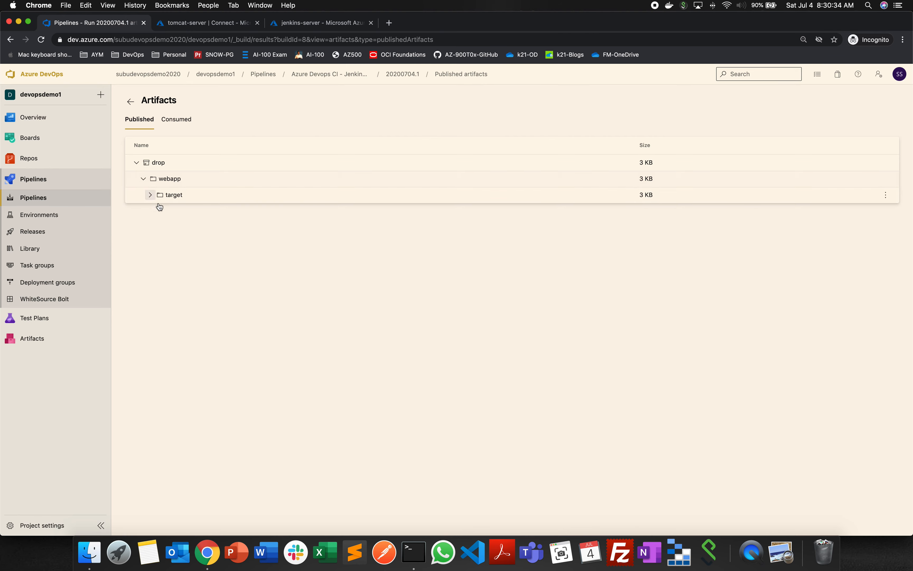
click(149, 195)
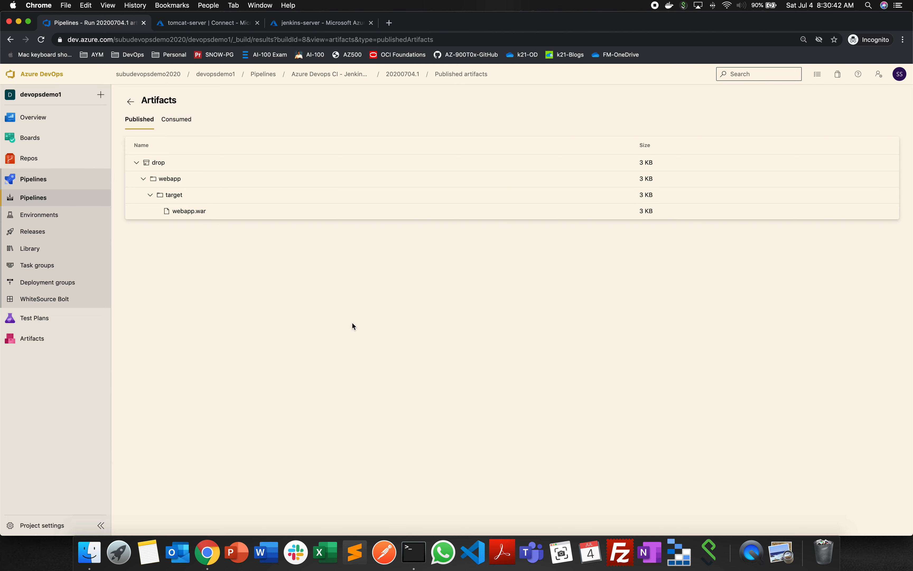
- Open the Service hooks page in the devopsdemo1 project settings to view the Jenkins hook
click(41, 525)
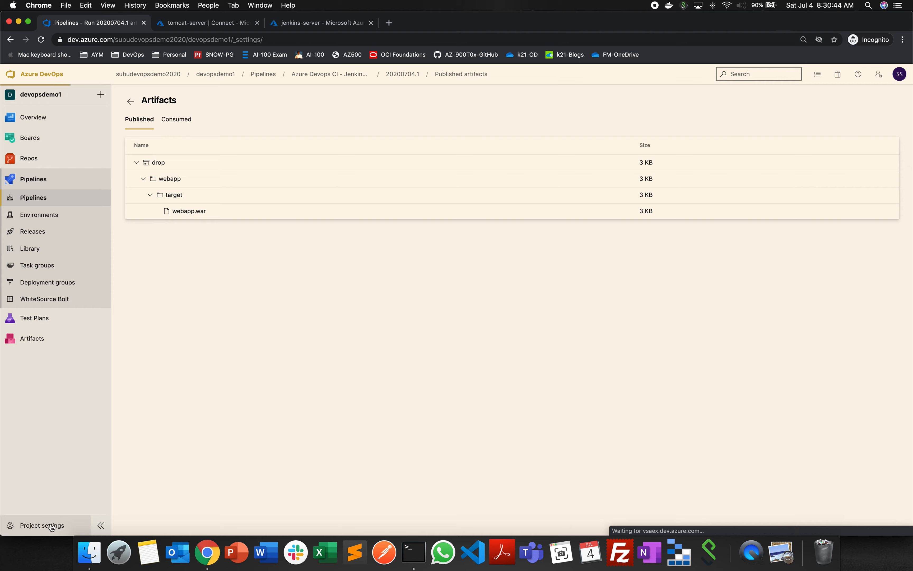
click(66, 195)
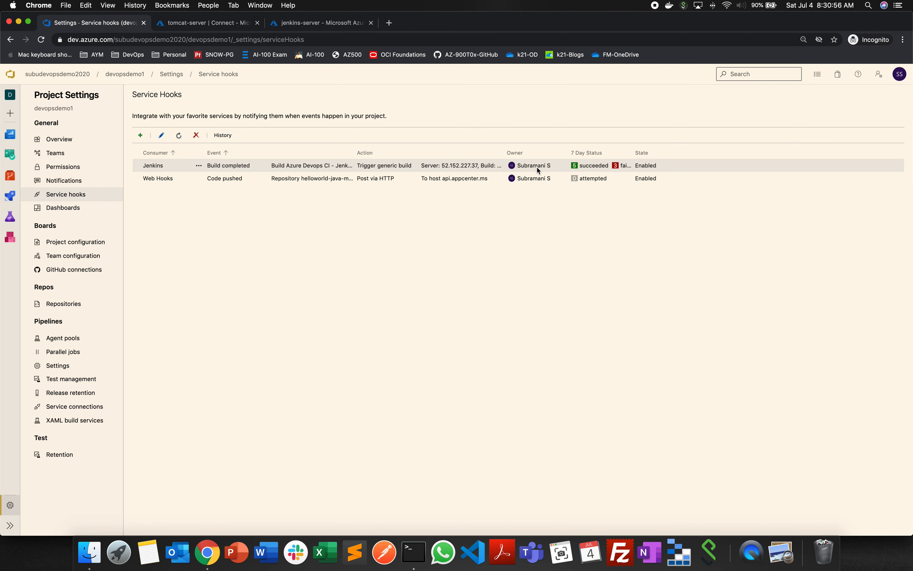
- Switch to the Jenkins window and open the console output of tomcatcicd build #12
click(260, 5)
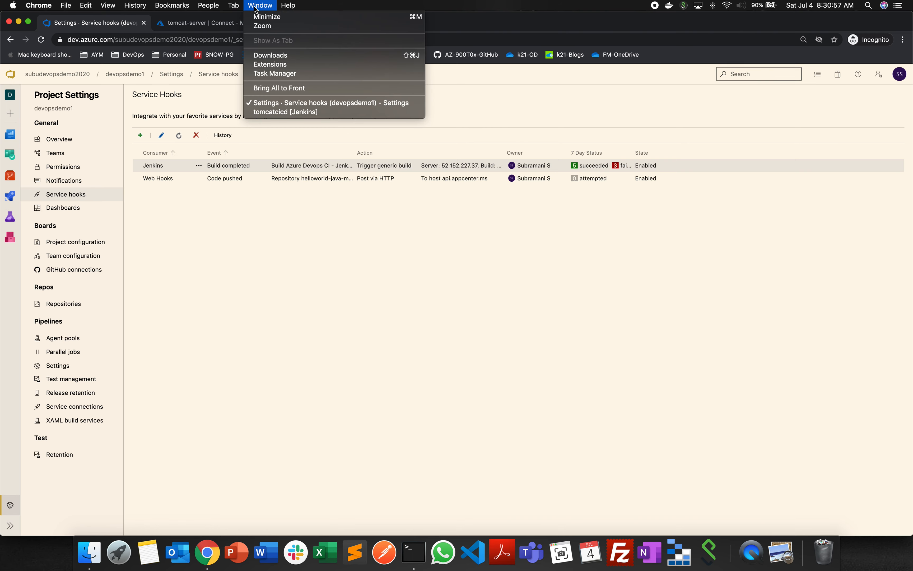
click(280, 112)
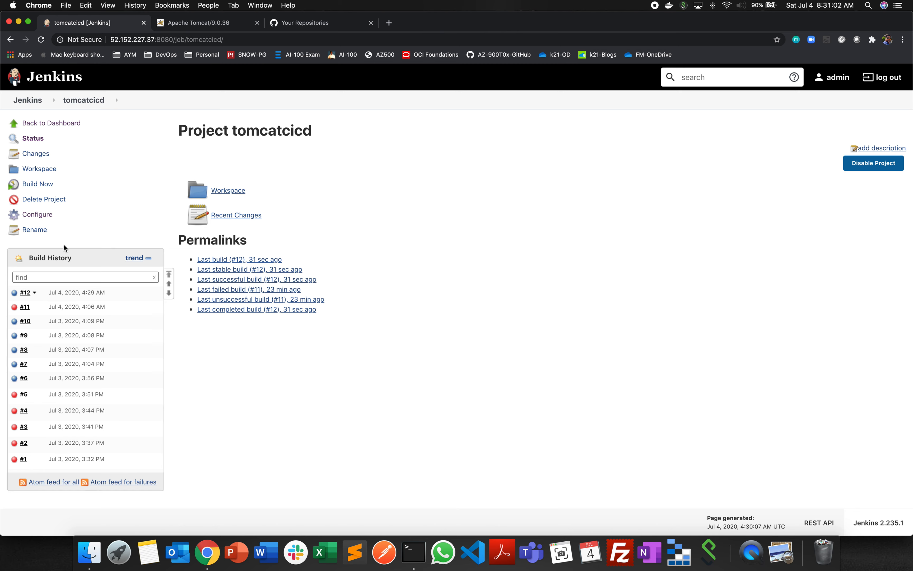
click(27, 100)
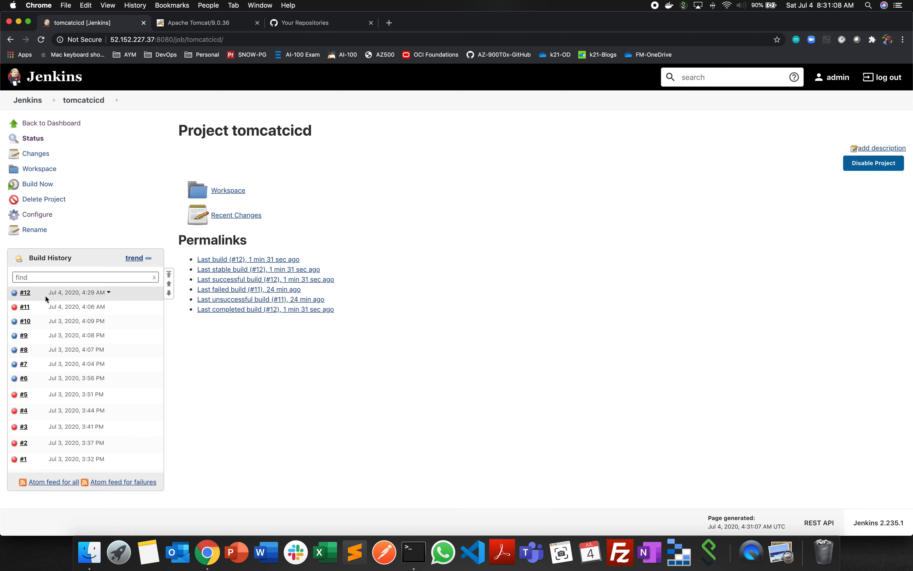
click(15, 296)
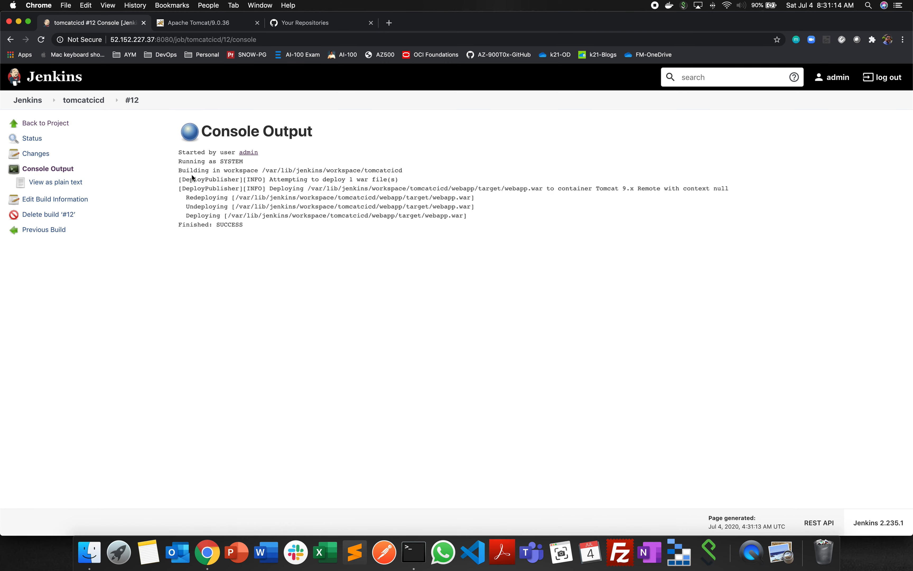
- Examine build #12's console output for the WAR deployment, the target container, the final status and the deployed file's name
drag(176, 169, 276, 228)
click(302, 173)
drag(270, 179, 402, 183)
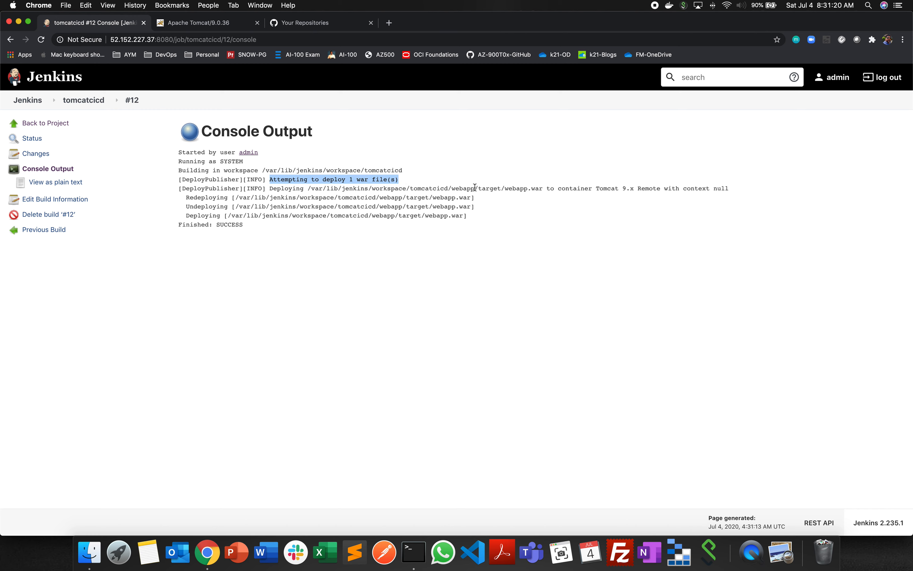
drag(596, 188, 745, 185)
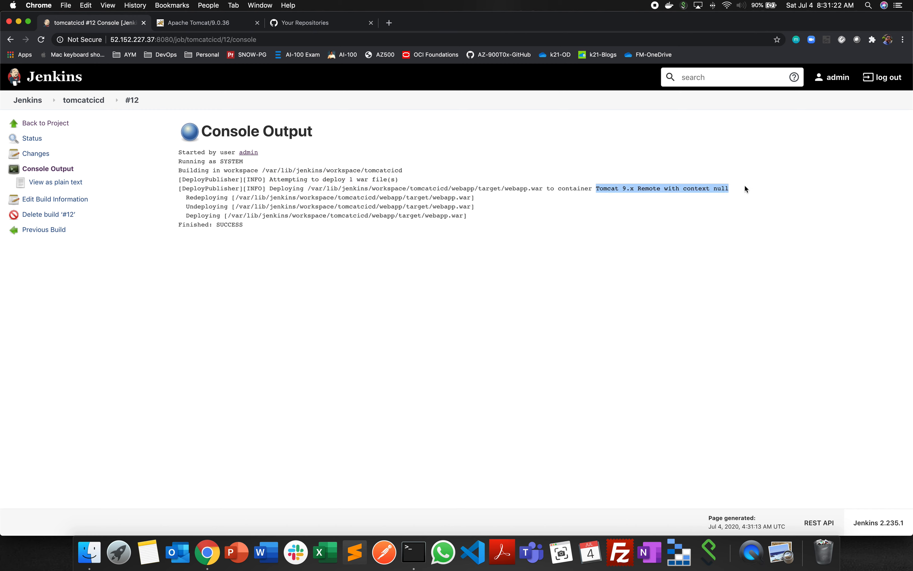
click(232, 239)
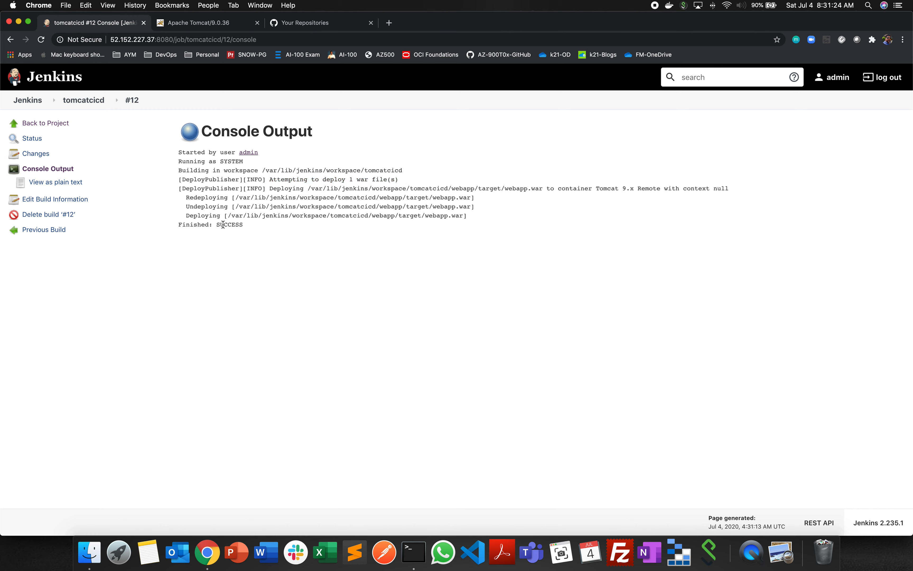
click(265, 261)
drag(424, 215, 446, 215)
- Open the deployed application on the Tomcat server at 40.114.112.227:9090/webapp
click(211, 23)
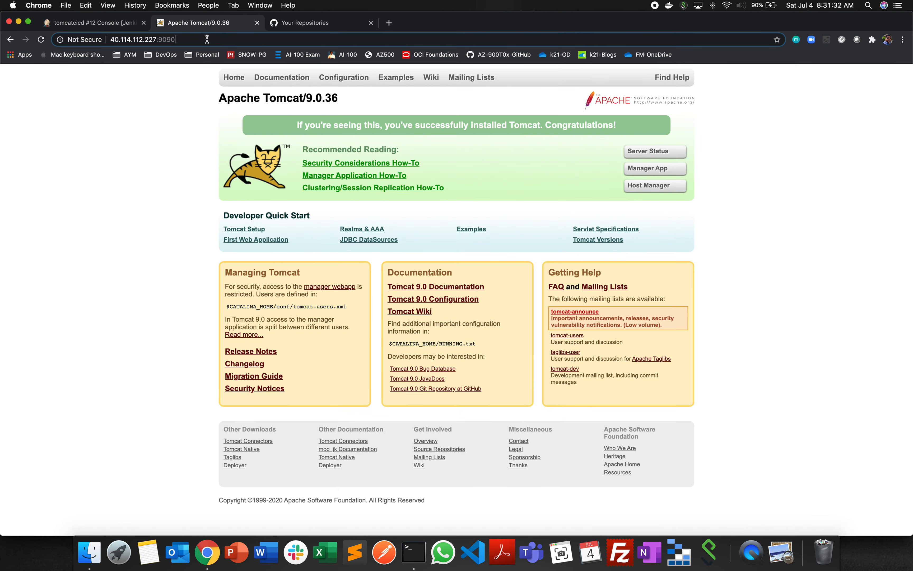
text(/webapp)
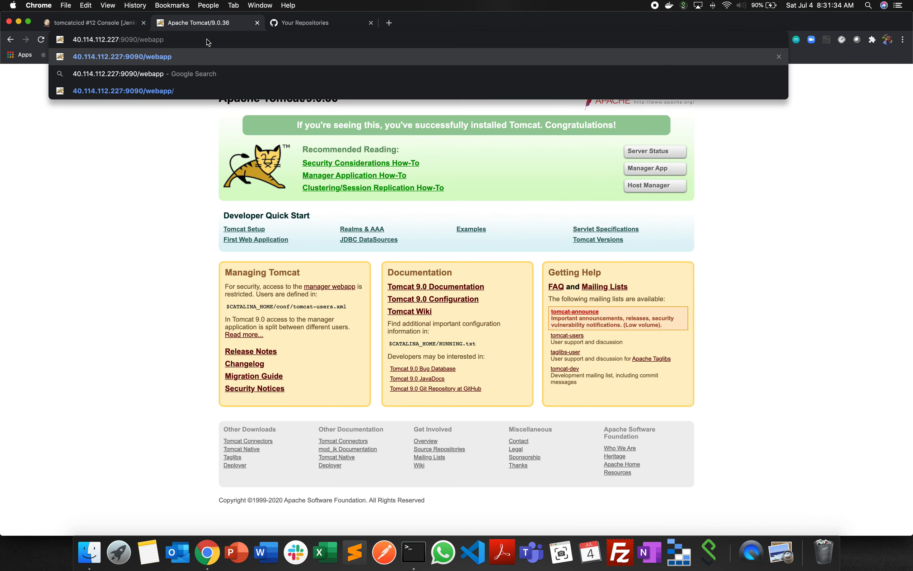
key(Return)
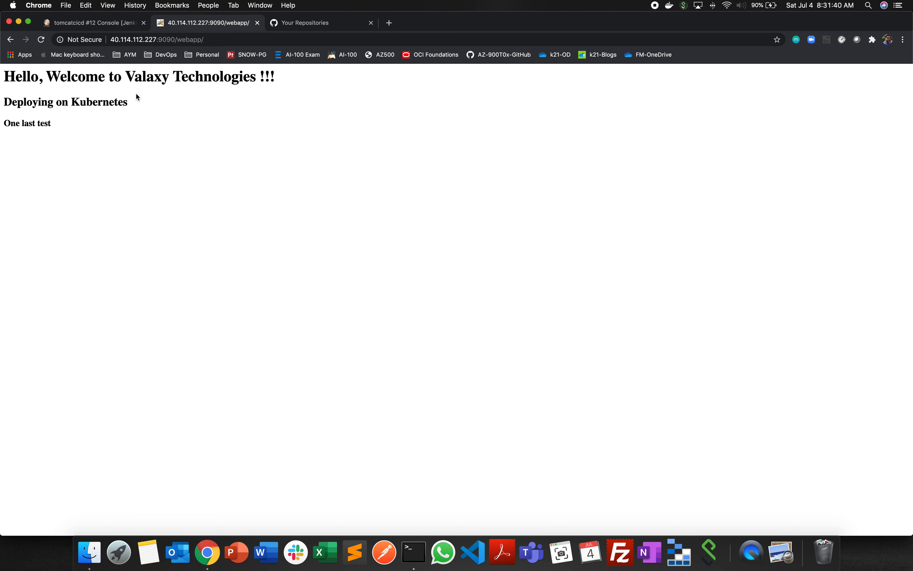
- Revisit the Jenkins console output and the GitHub repositories list, and return to the Azure DevOps Service hooks page
click(102, 23)
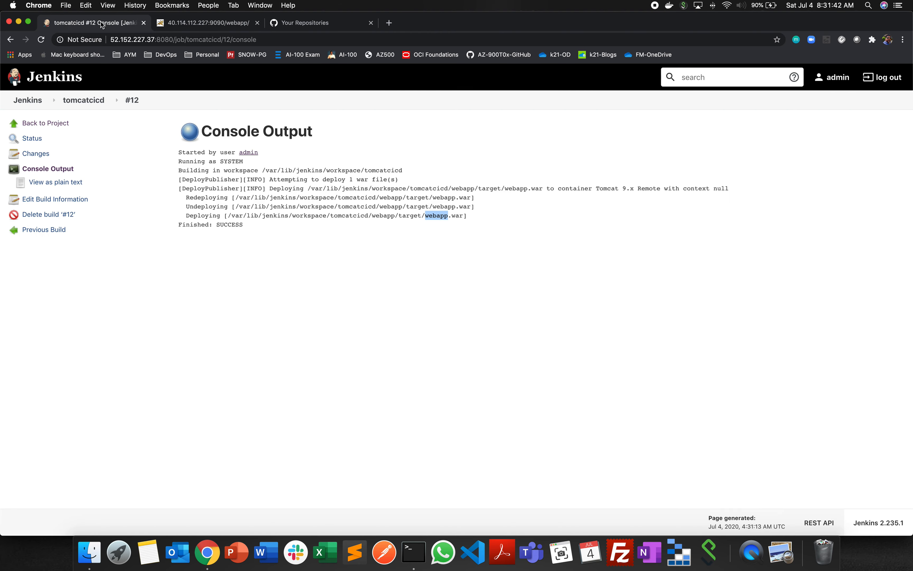
click(315, 25)
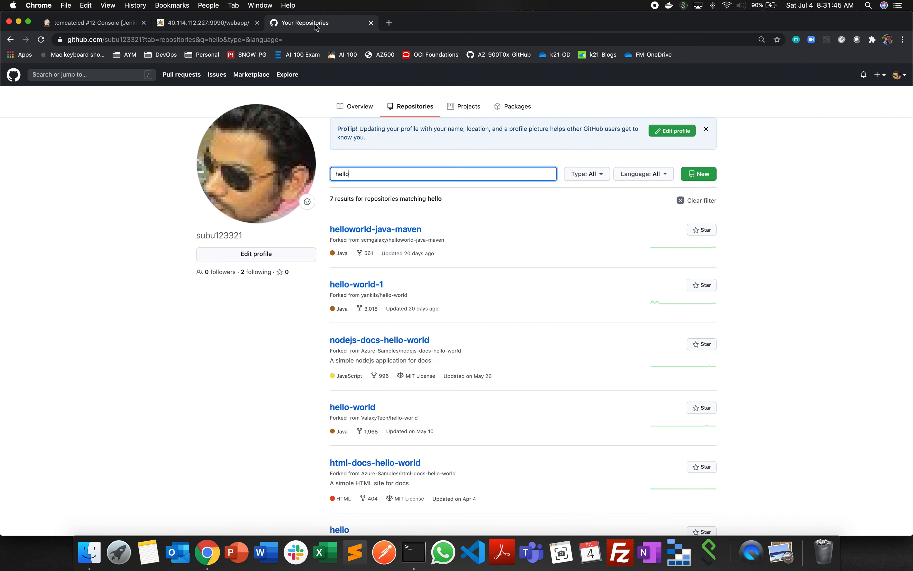
click(260, 5)
click(317, 98)
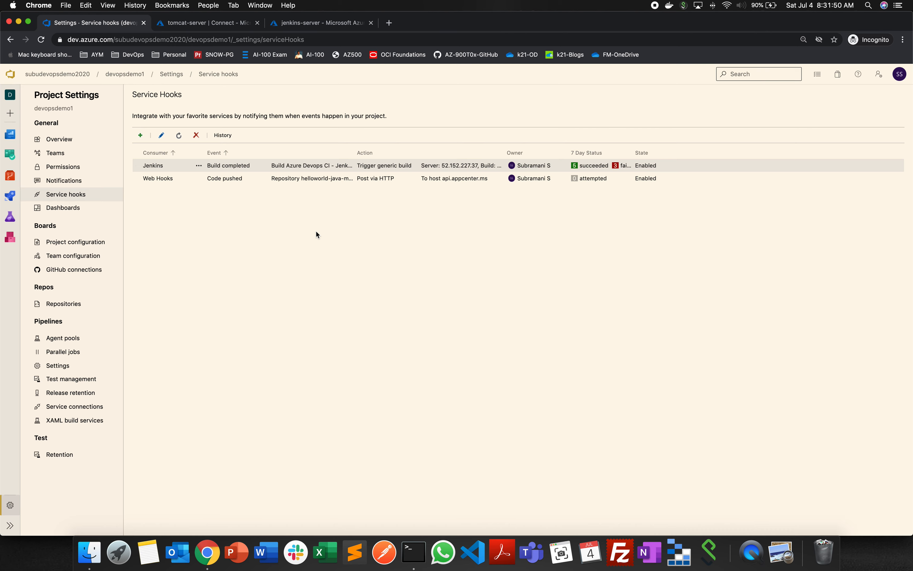
click(317, 285)
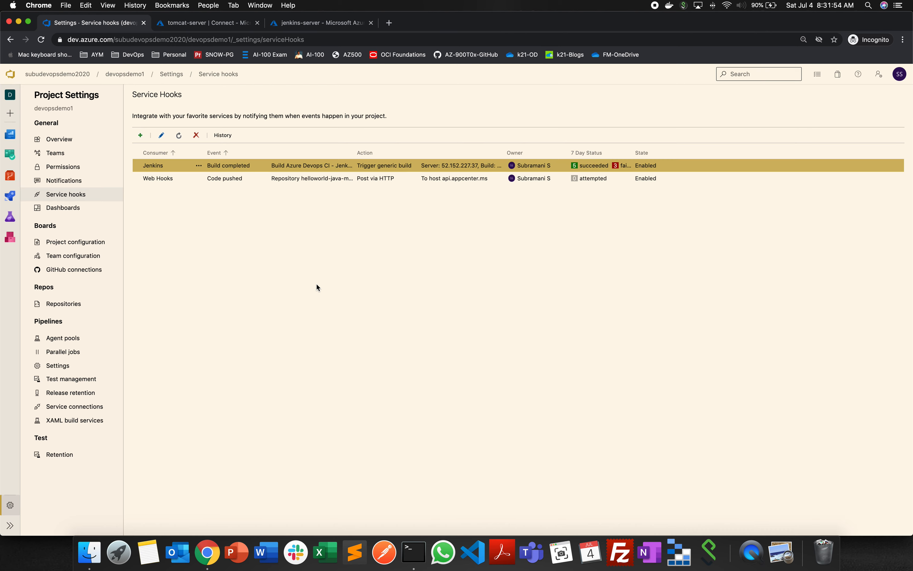